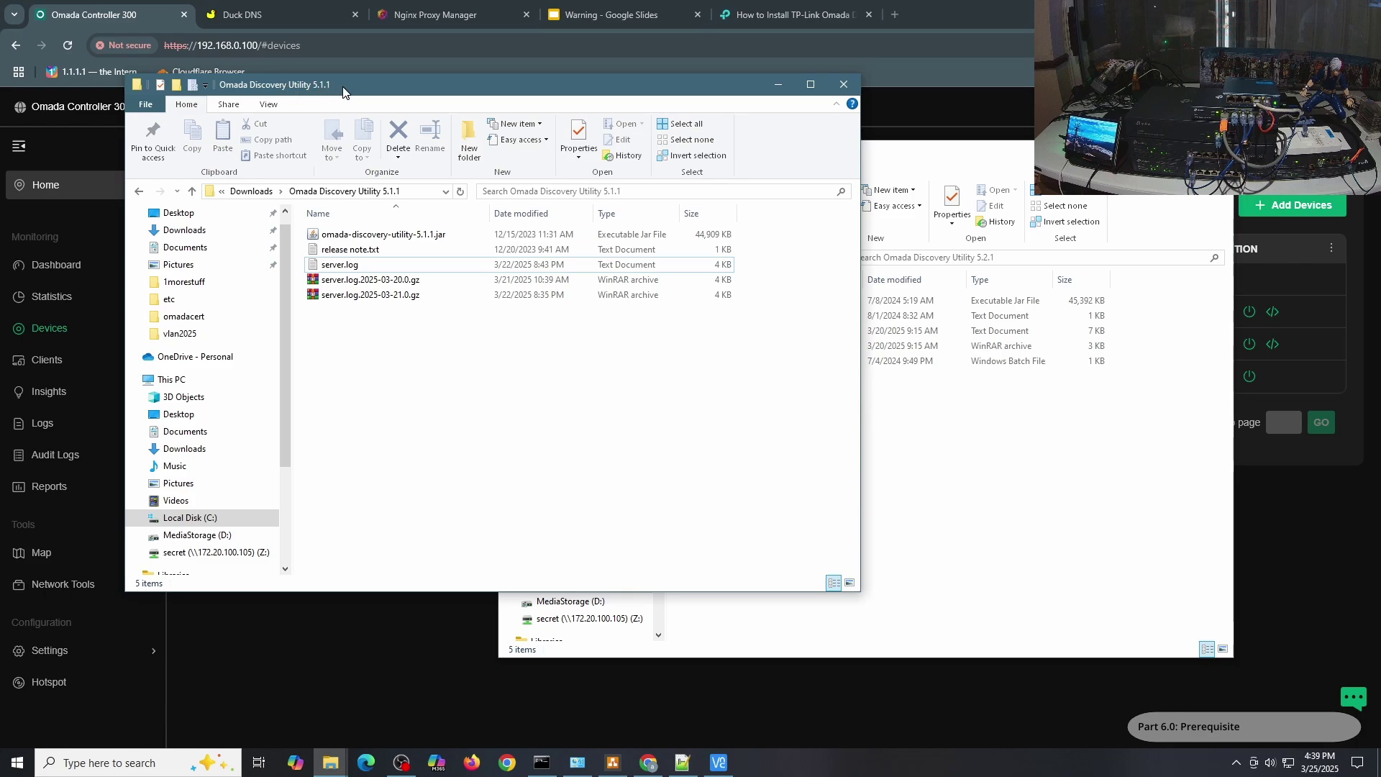
Flip between the 5.1.1 and 5.2.1 Discovery Utility folders, then return to Chrome's Omada device list.
{"action": "left_click", "coordinate": [1020, 453]}
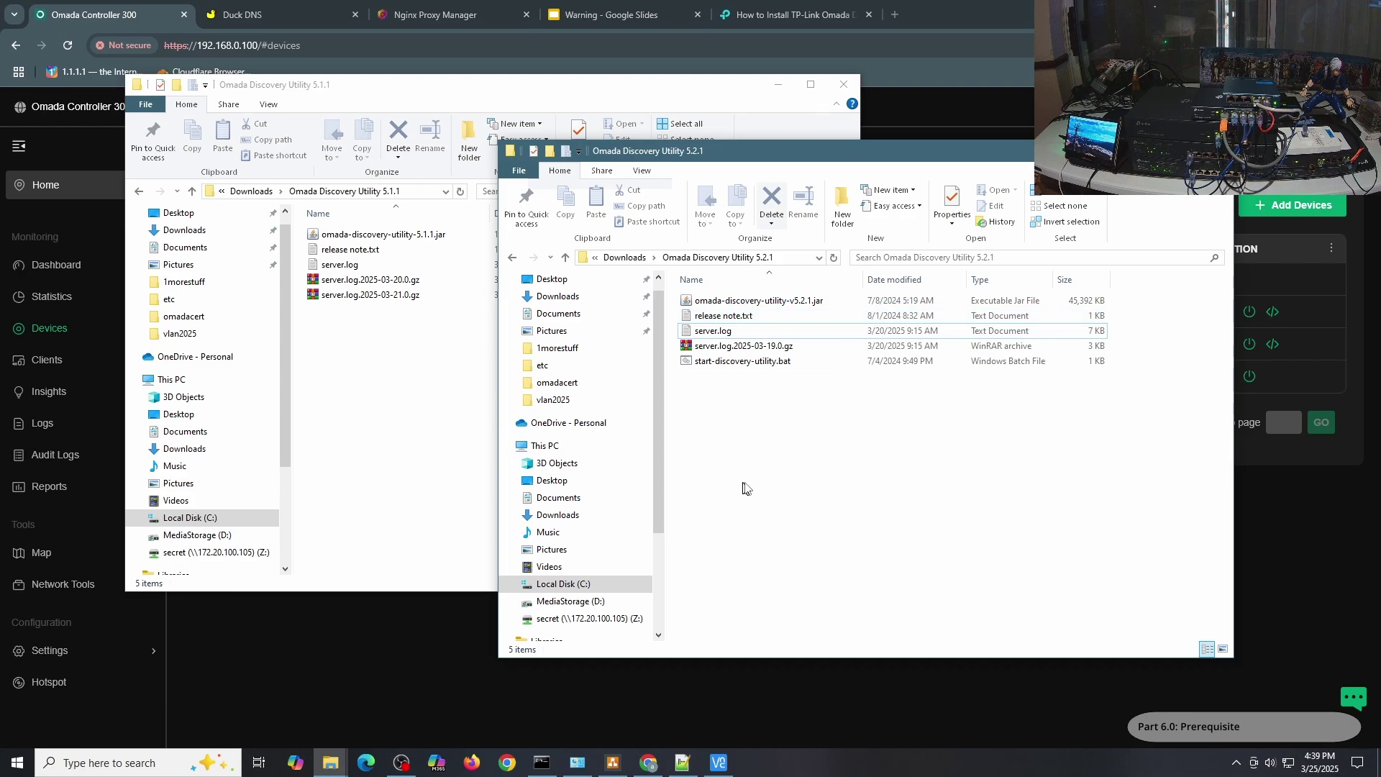
{"action": "left_click", "coordinate": [410, 429]}
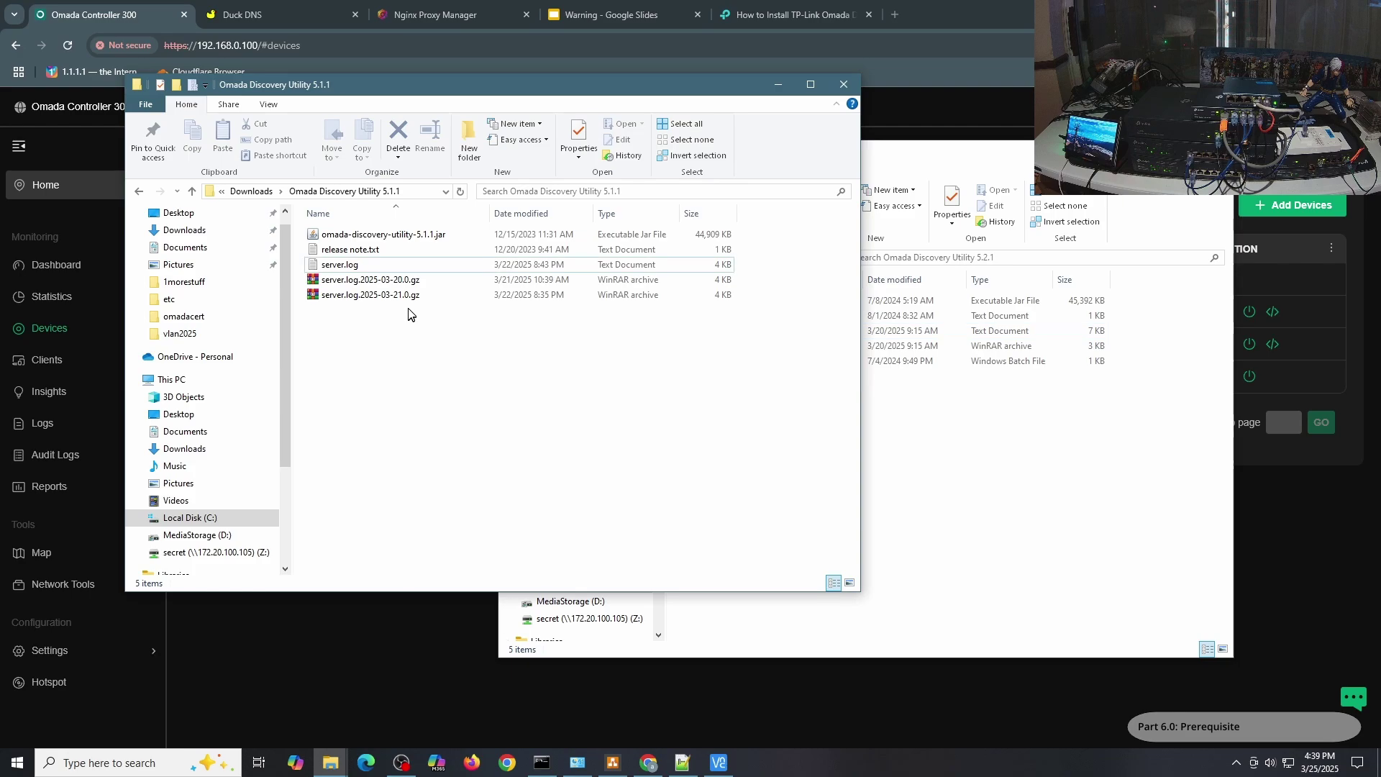
{"action": "key", "text": "alt+Tab"}
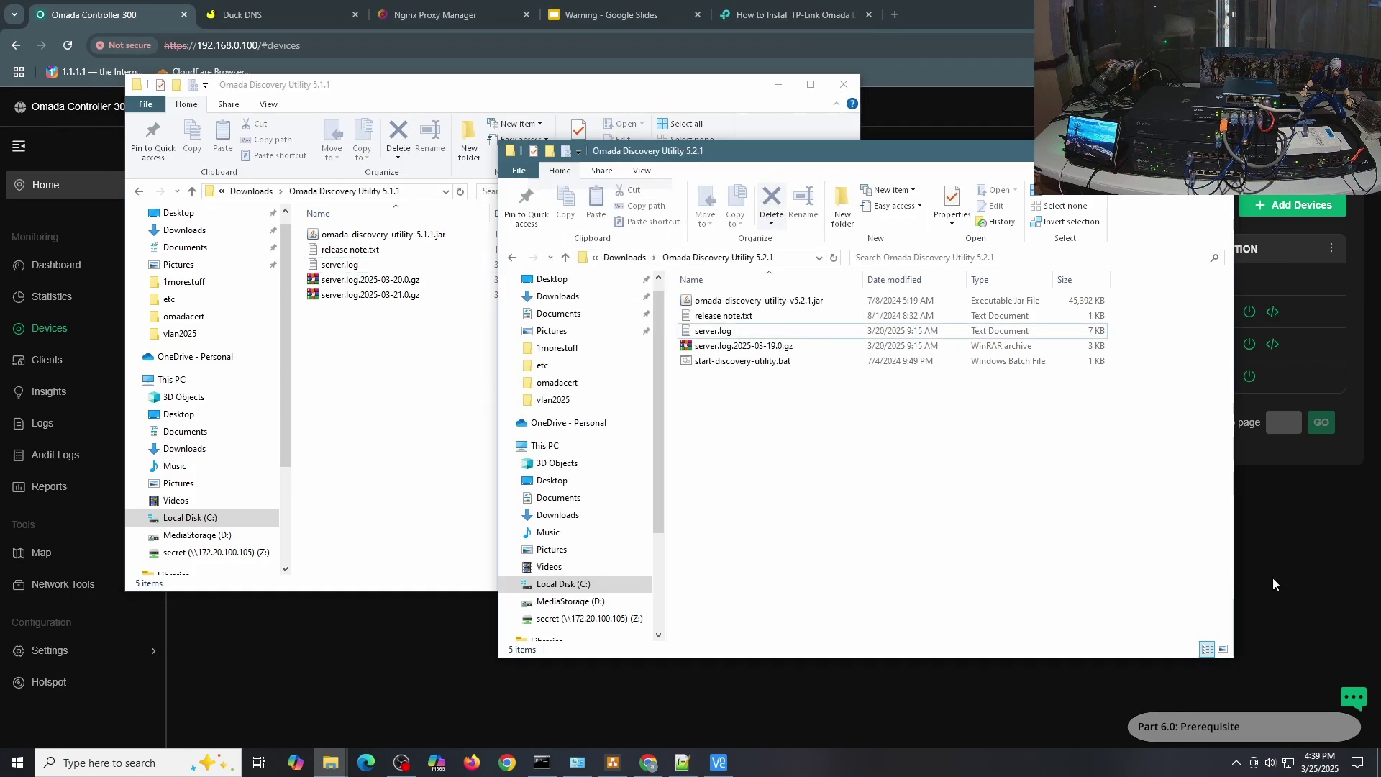
{"action": "left_click", "coordinate": [1271, 576]}
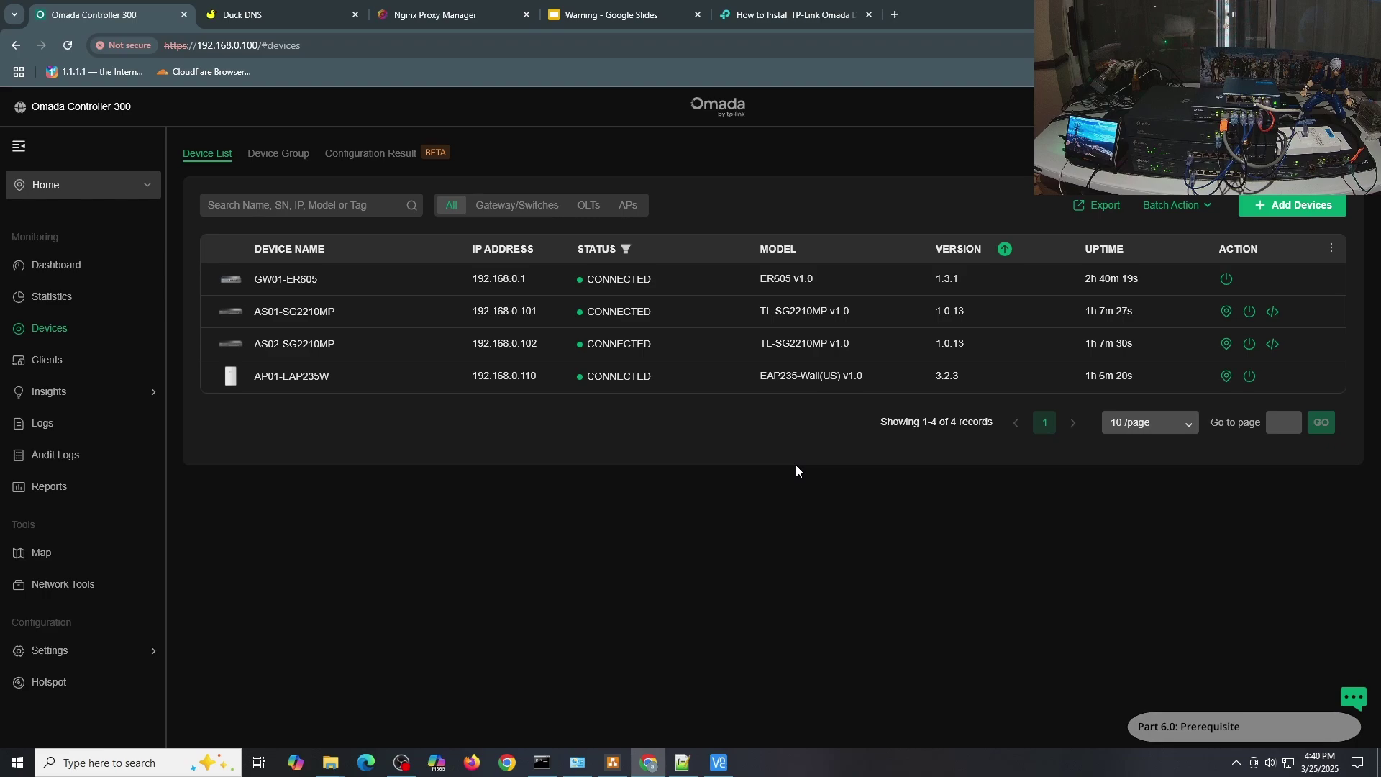
In Global View's Controller Settings, change the fallback IP to 192.168.100.100 and save.
{"action": "left_click", "coordinate": [70, 188]}
{"action": "left_click", "coordinate": [98, 264]}
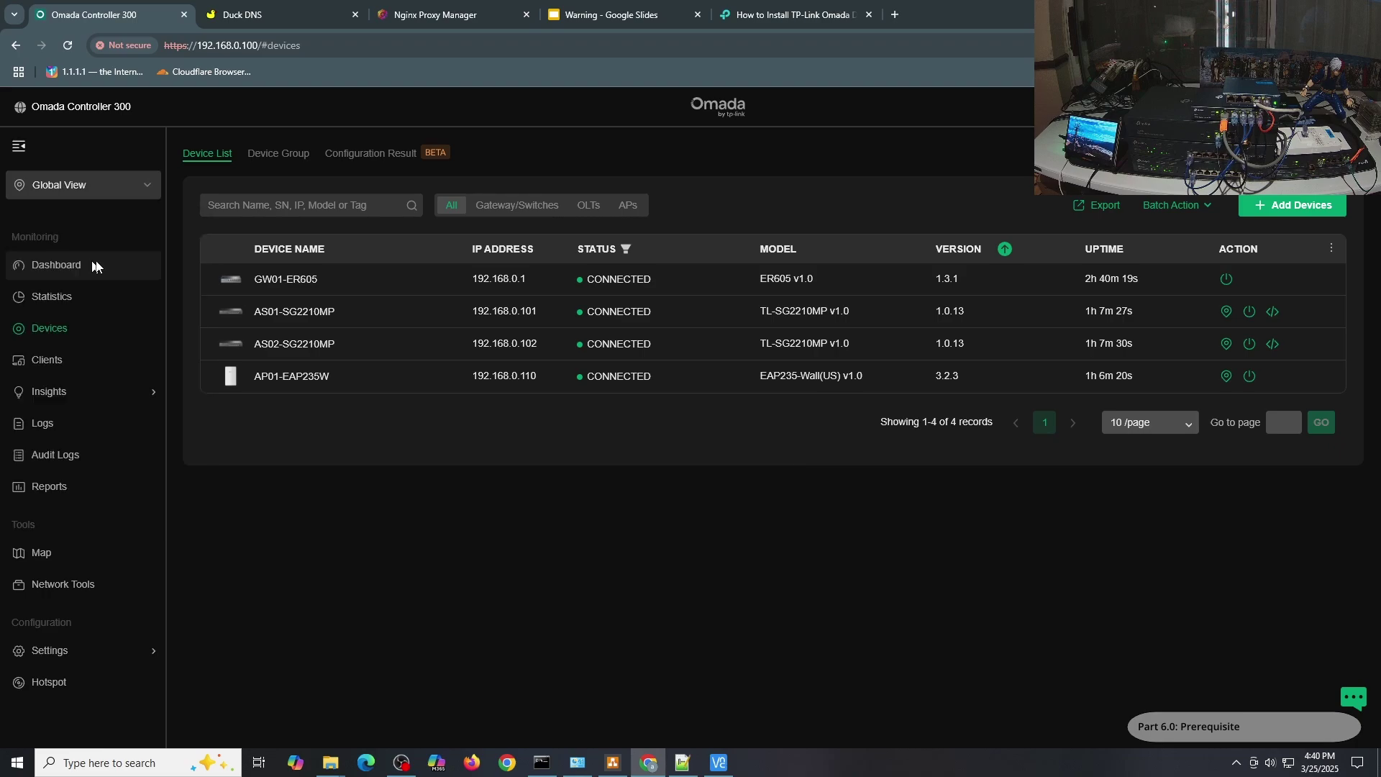
{"action": "mouse_move", "coordinate": [136, 453]}
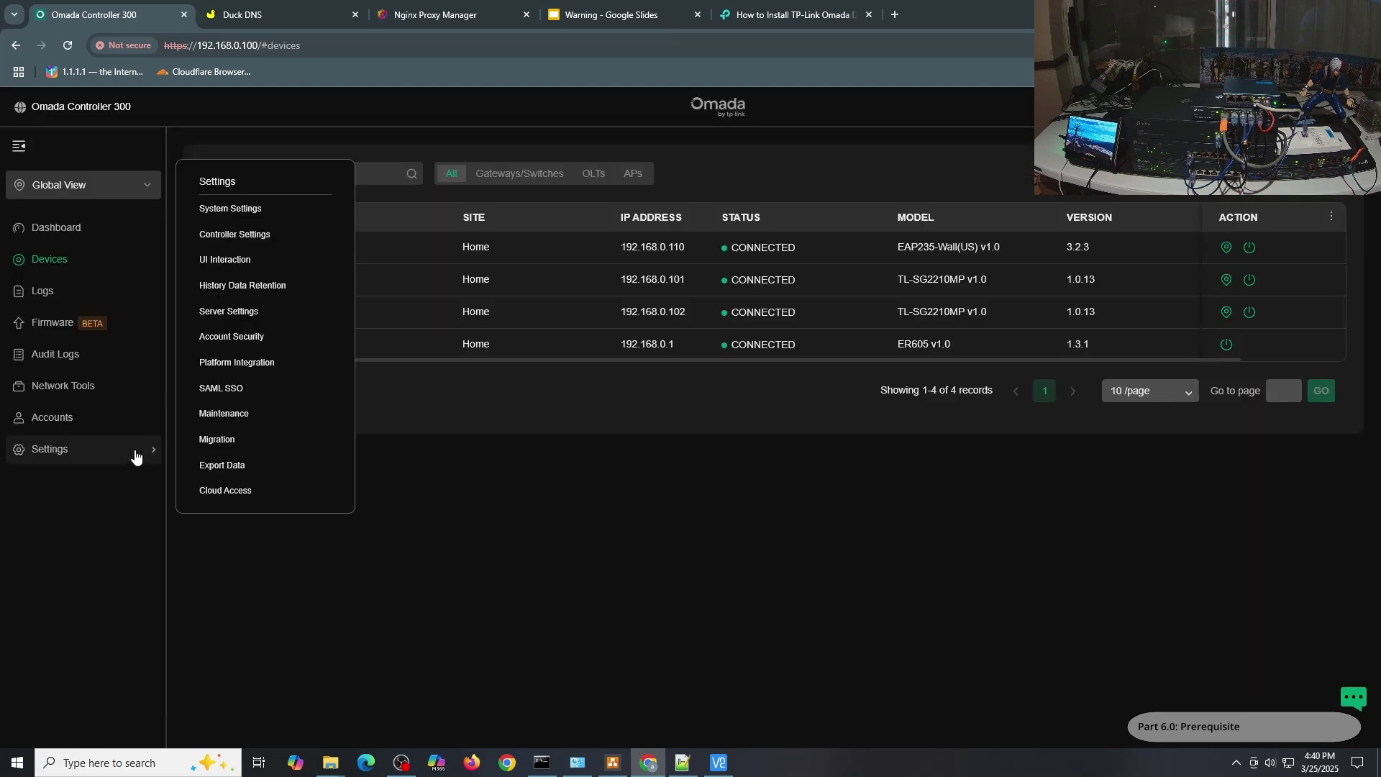
{"action": "left_click", "coordinate": [242, 247]}
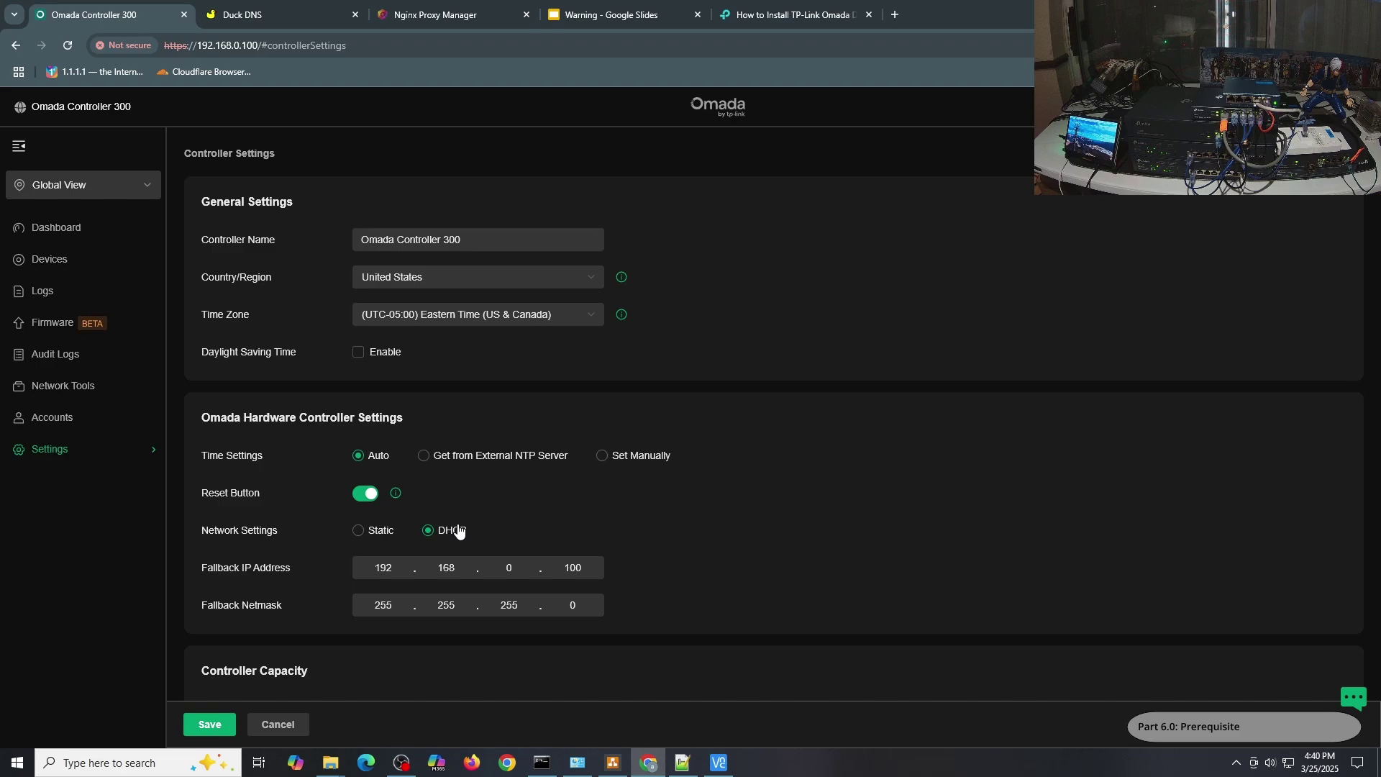
{"action": "left_click", "coordinate": [492, 566]}
{"action": "type", "text": "100"}
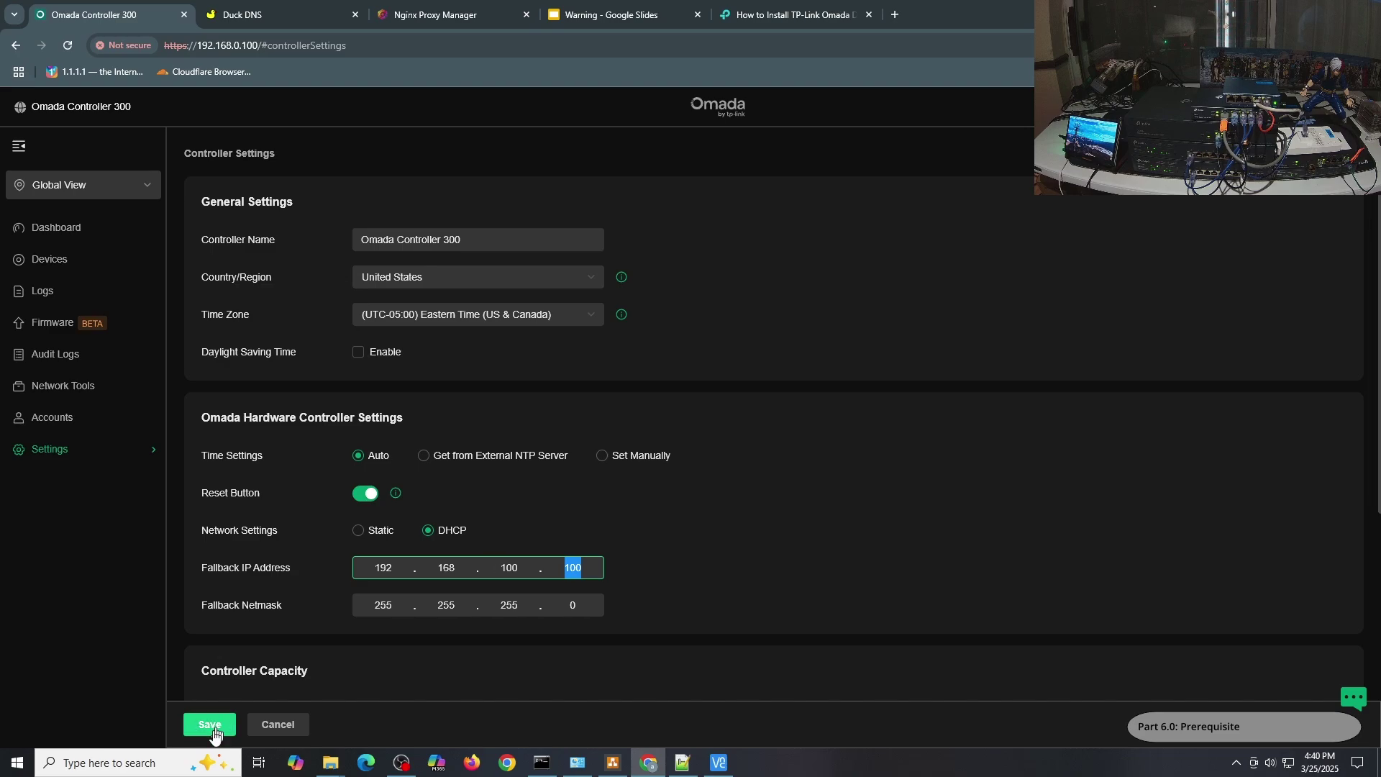
{"action": "left_click", "coordinate": [210, 726]}
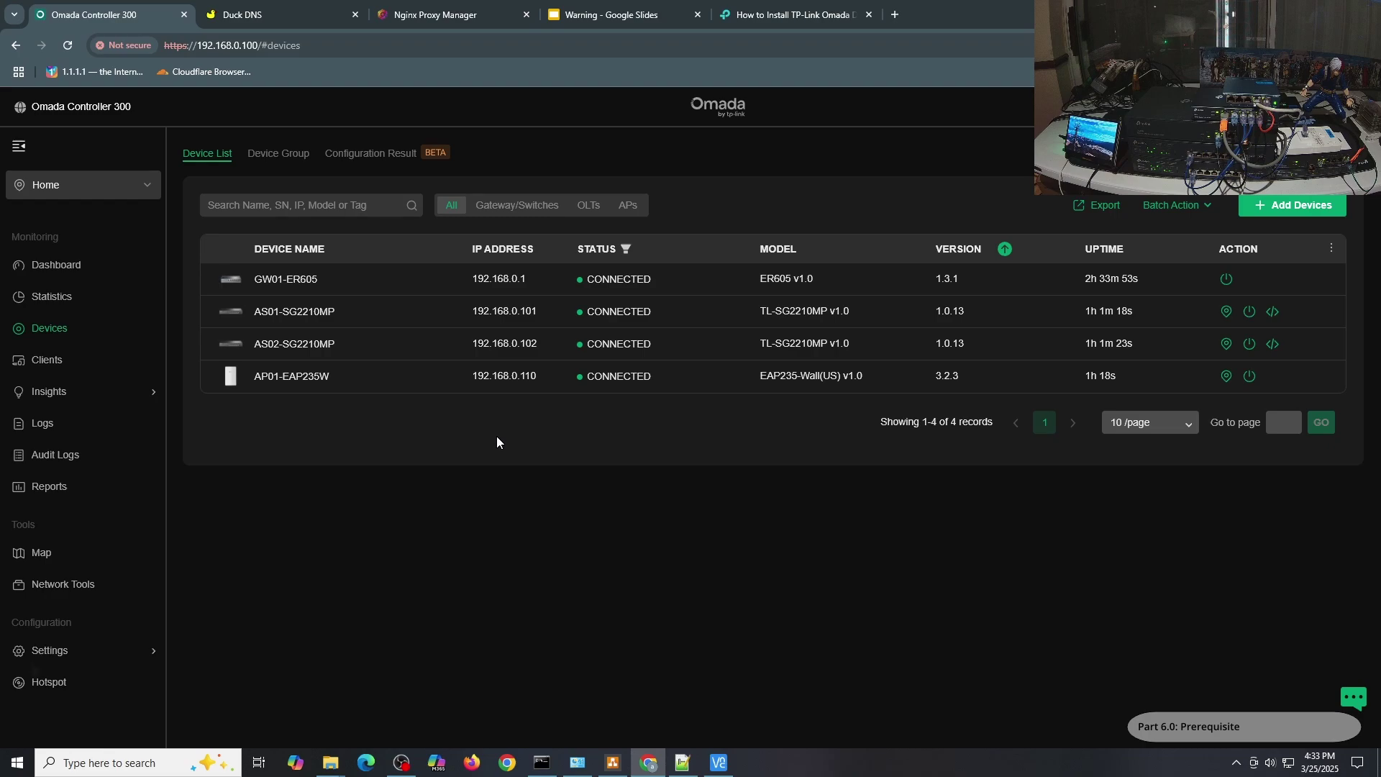
Reveal the device account password in the site's settings.
{"action": "mouse_move", "coordinate": [115, 652]}
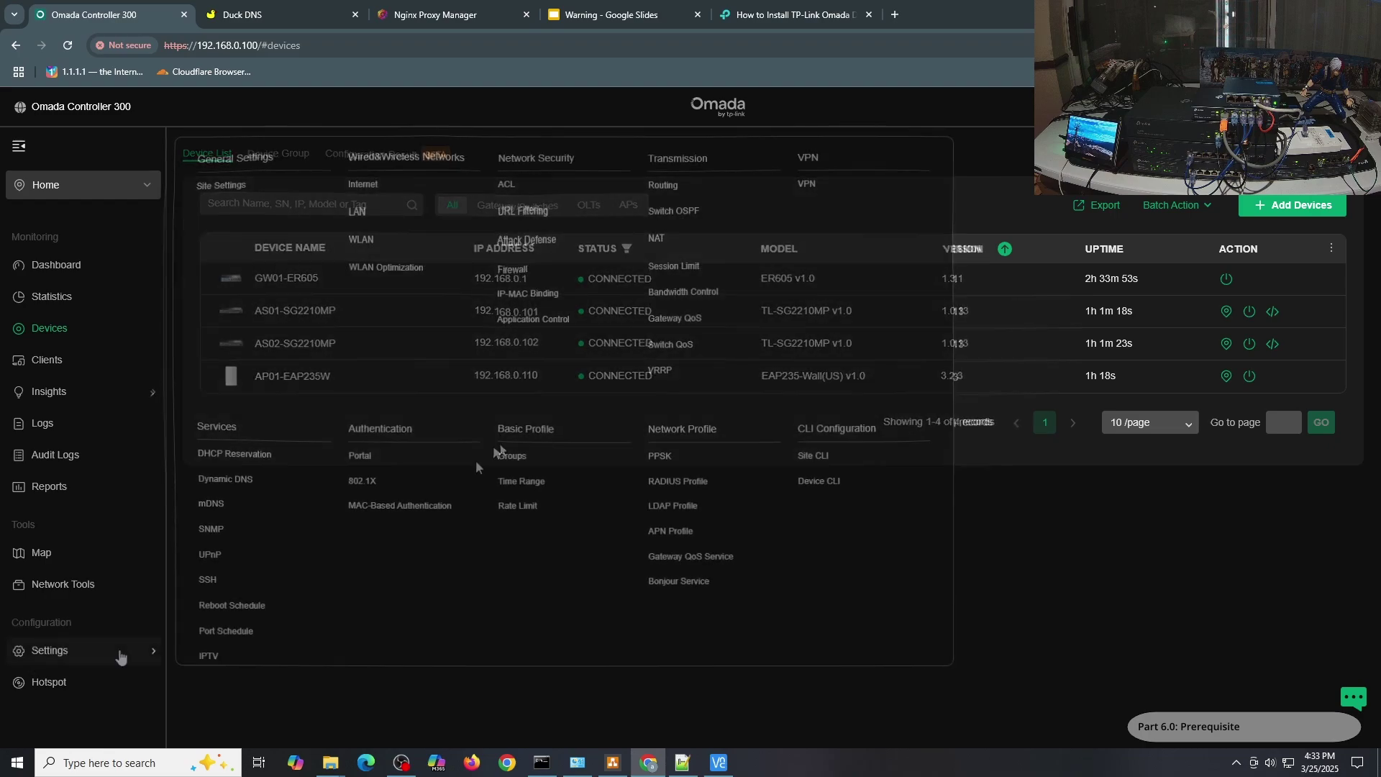
{"action": "left_click", "coordinate": [235, 191]}
{"action": "scroll", "coordinate": [432, 302], "scroll_direction": "down", "scroll_amount": 10}
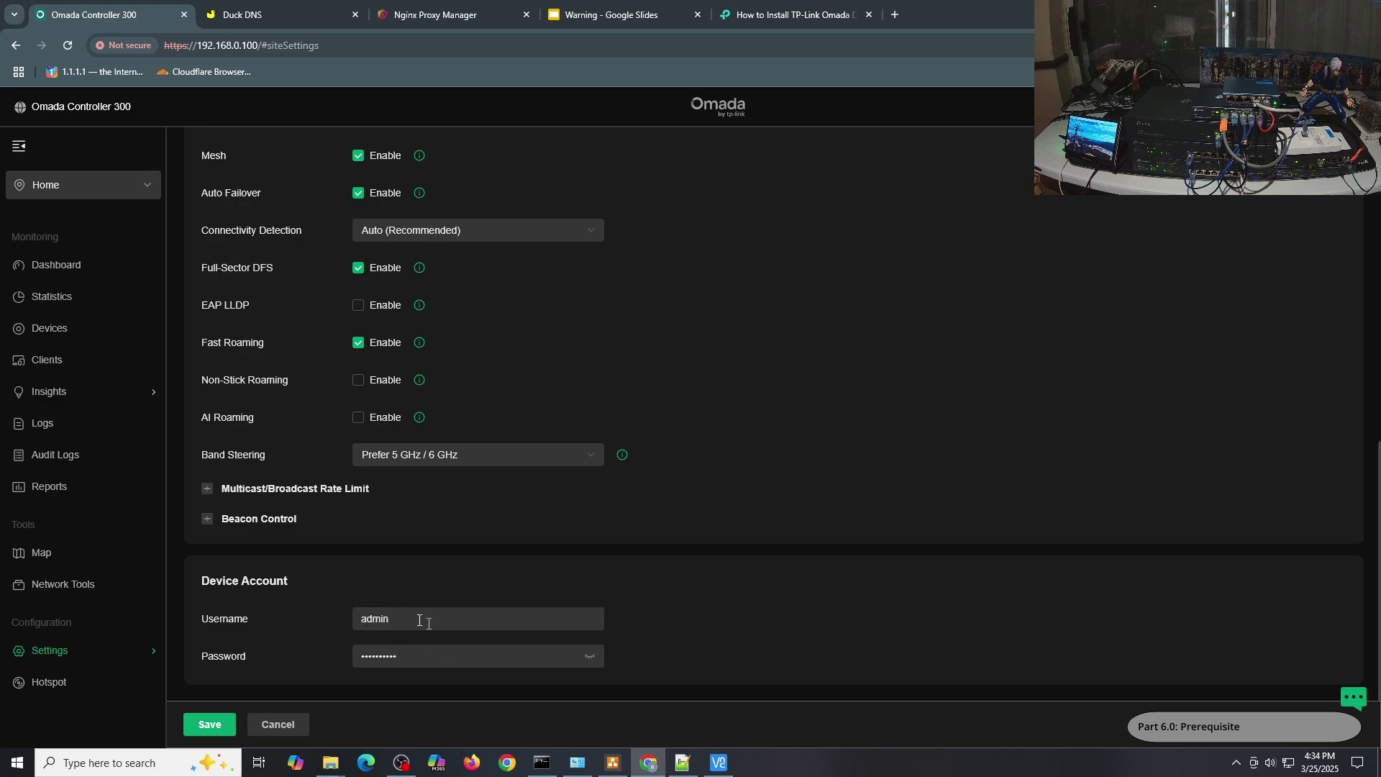
{"action": "left_click", "coordinate": [590, 657]}
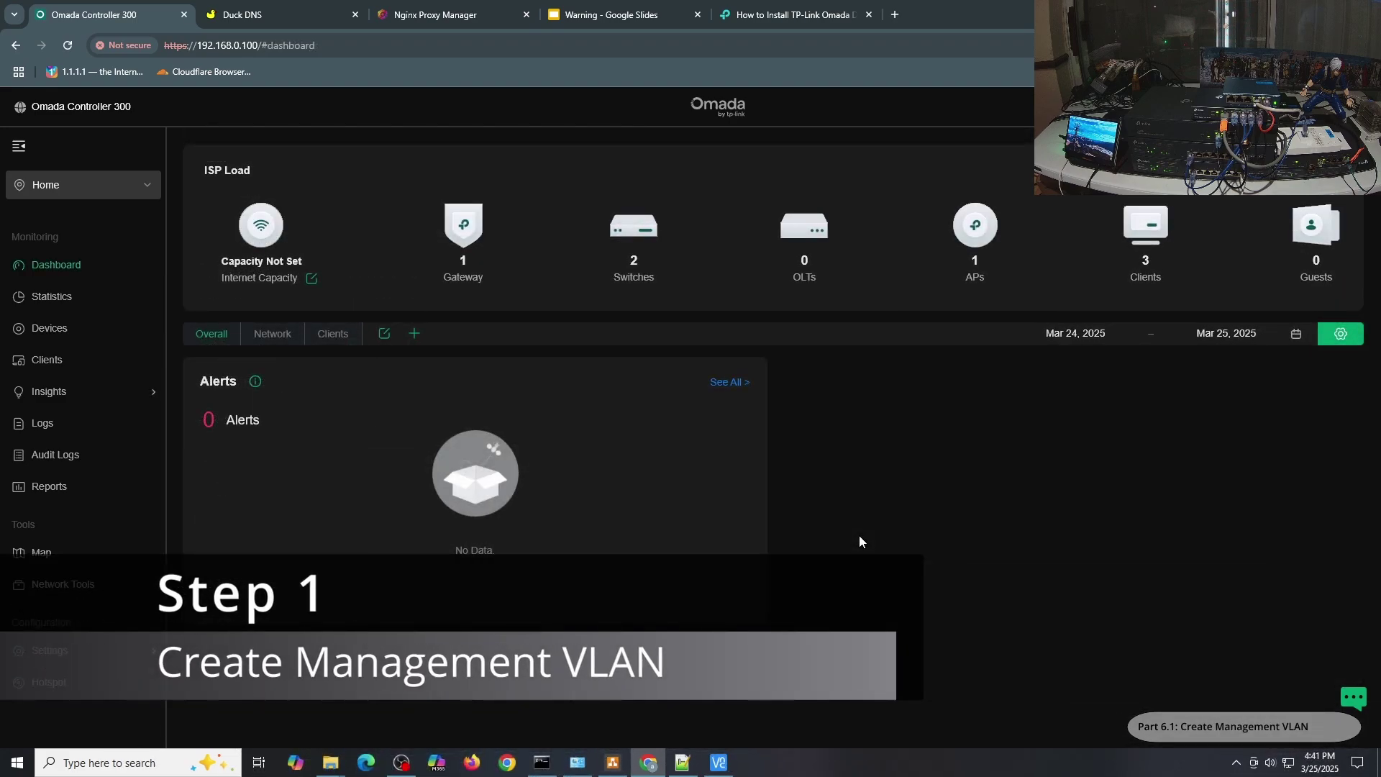
Start a new LAN named 100-Management covering LAN, WAN/LAN1, WAN/LAN2 and WAN/LAN3 ports.
{"action": "mouse_move", "coordinate": [50, 650]}
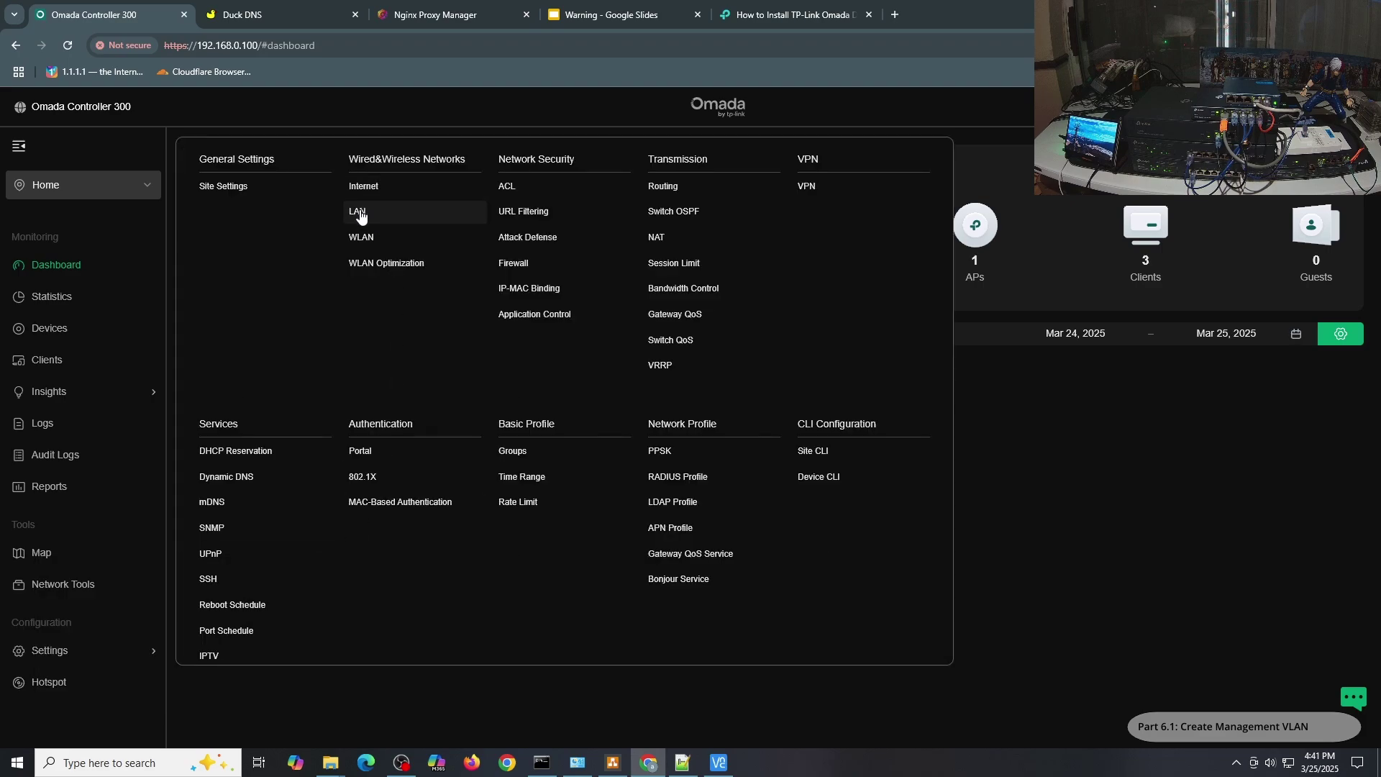
{"action": "left_click", "coordinate": [359, 212]}
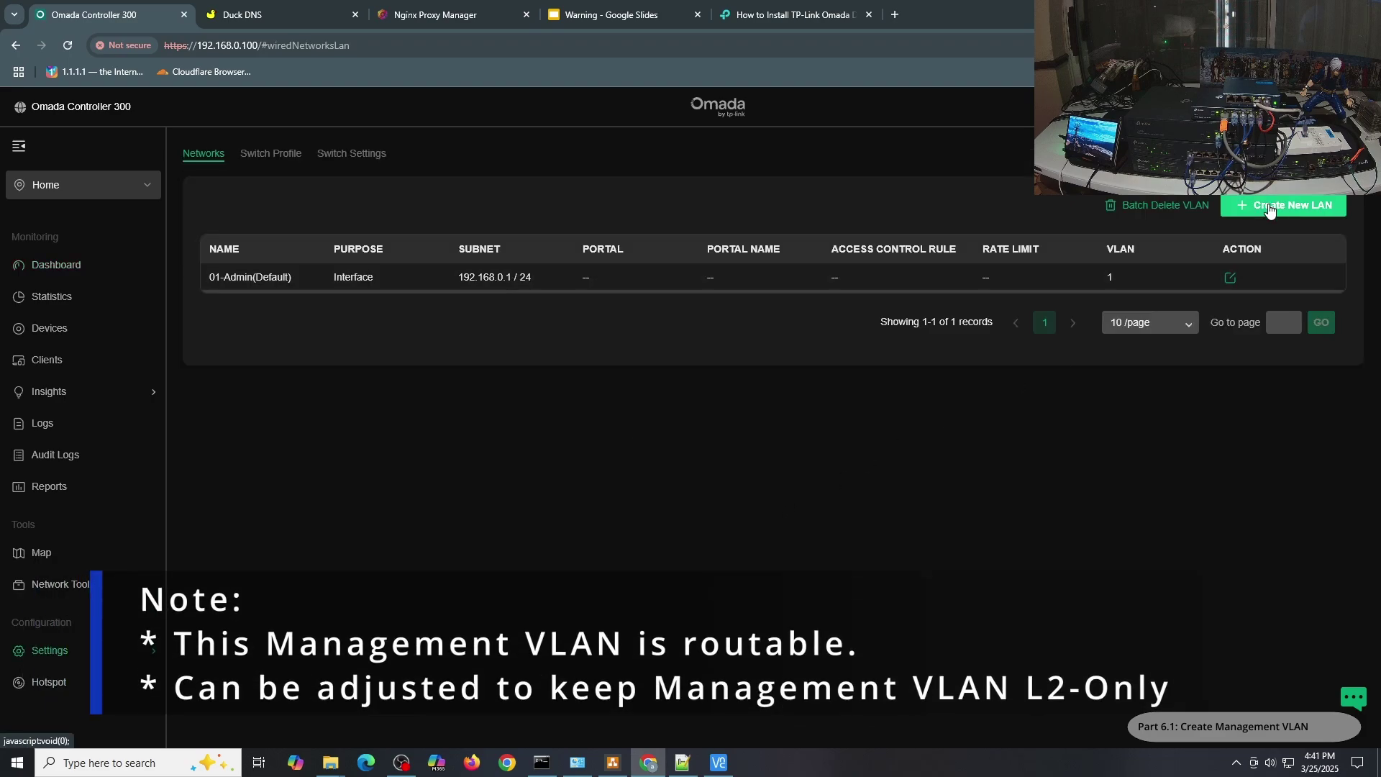
{"action": "left_click", "coordinate": [1269, 207]}
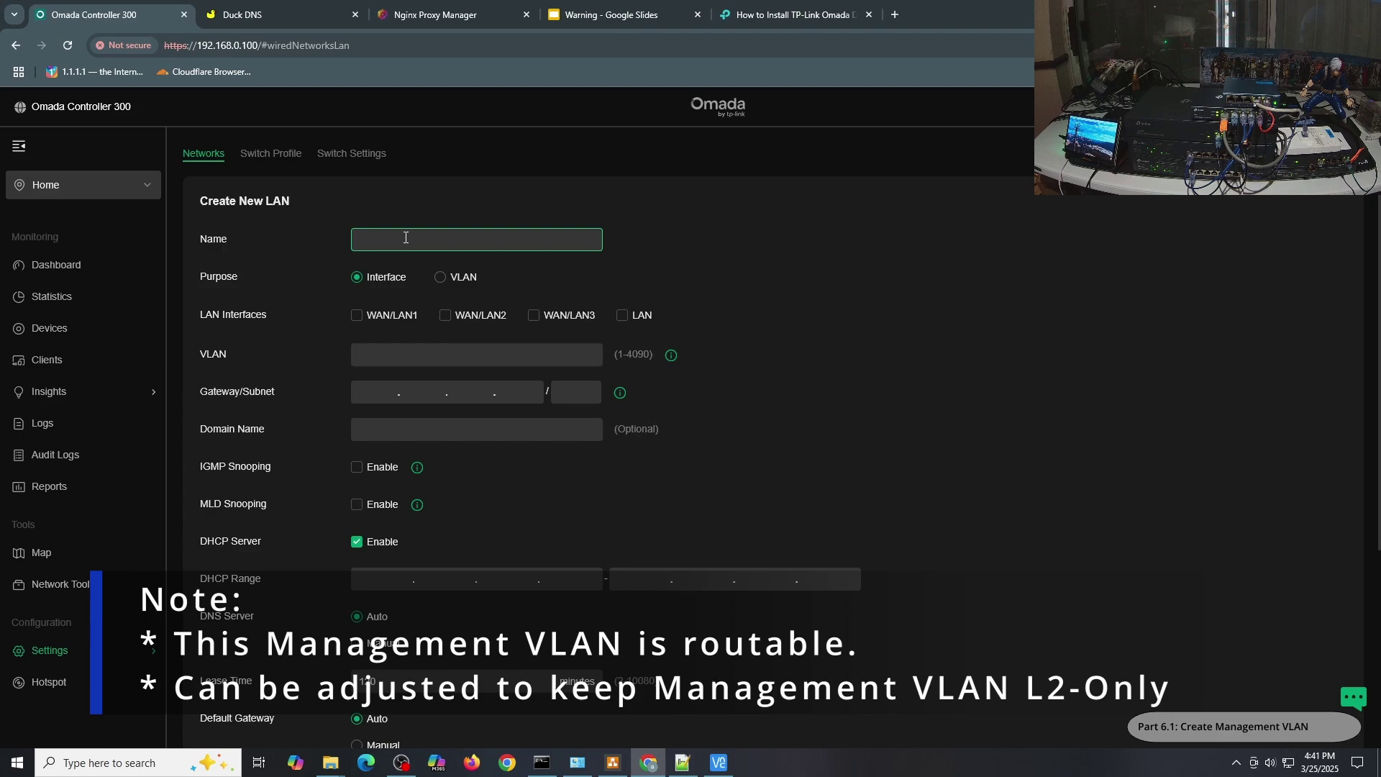
{"action": "type", "text": "100-Management"}
{"action": "left_click", "coordinate": [624, 315]}
{"action": "left_click", "coordinate": [570, 316]}
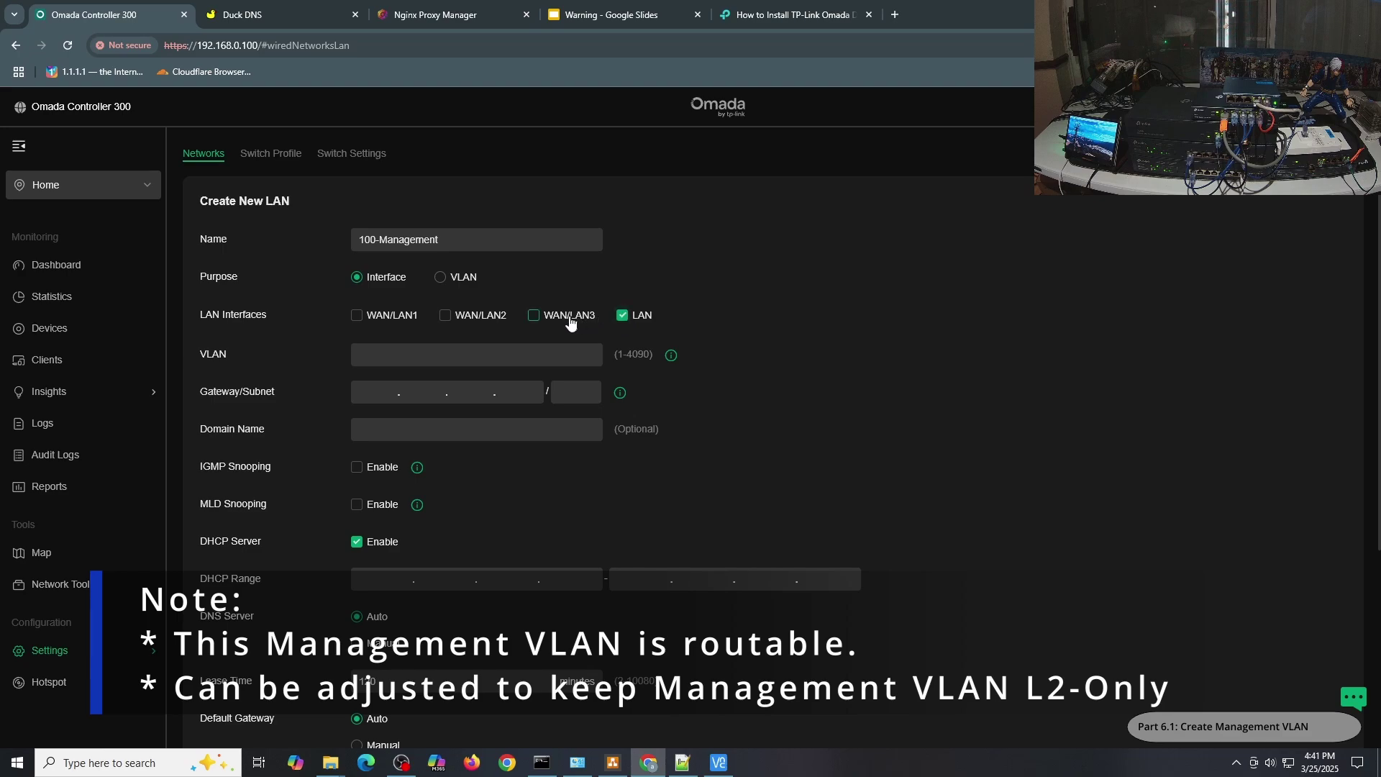
{"action": "left_click", "coordinate": [460, 317]}
{"action": "left_click", "coordinate": [358, 315]}
Give it VLAN 100, gateway 192.168.100.1/24, DHCP starting at 192.168.100.100, and save.
{"action": "left_click", "coordinate": [444, 351]}
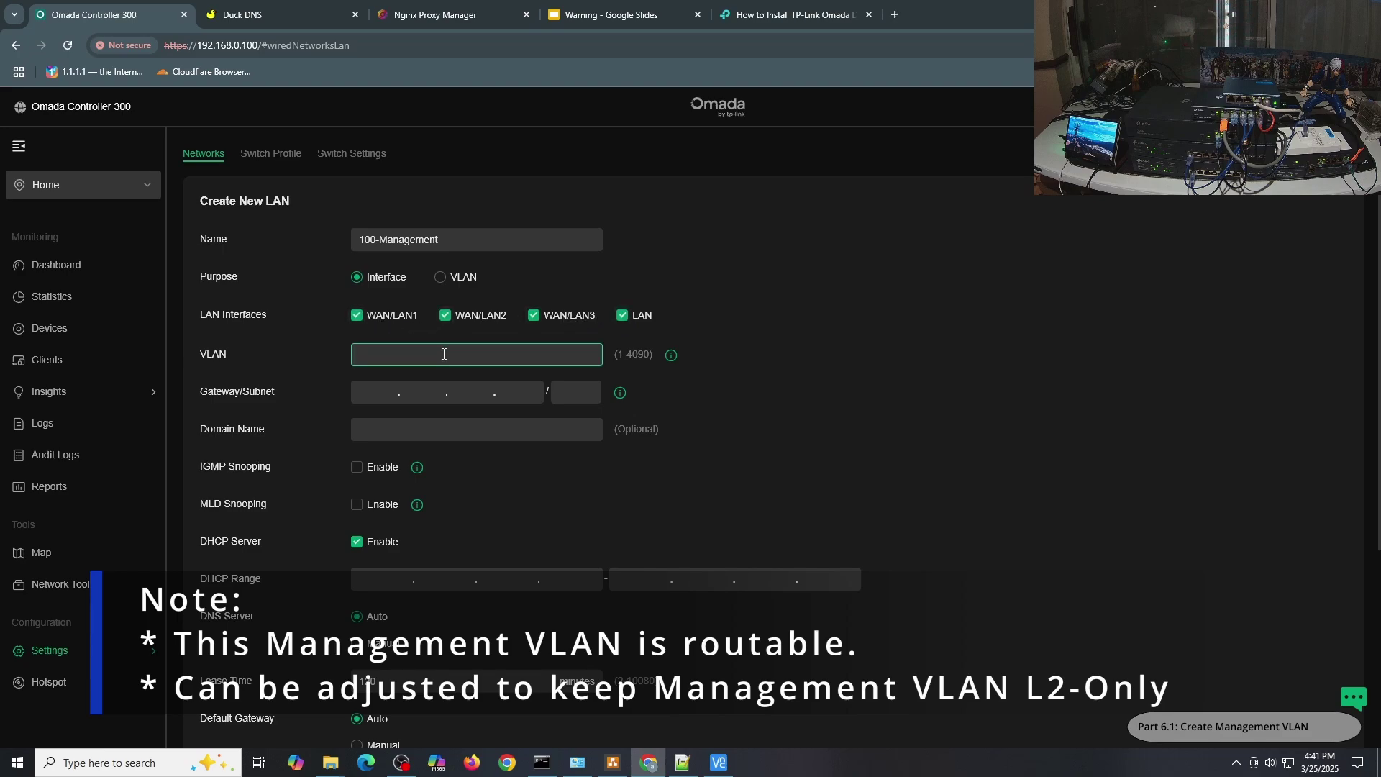
{"action": "type", "text": "100"}
{"action": "left_click", "coordinate": [376, 393]}
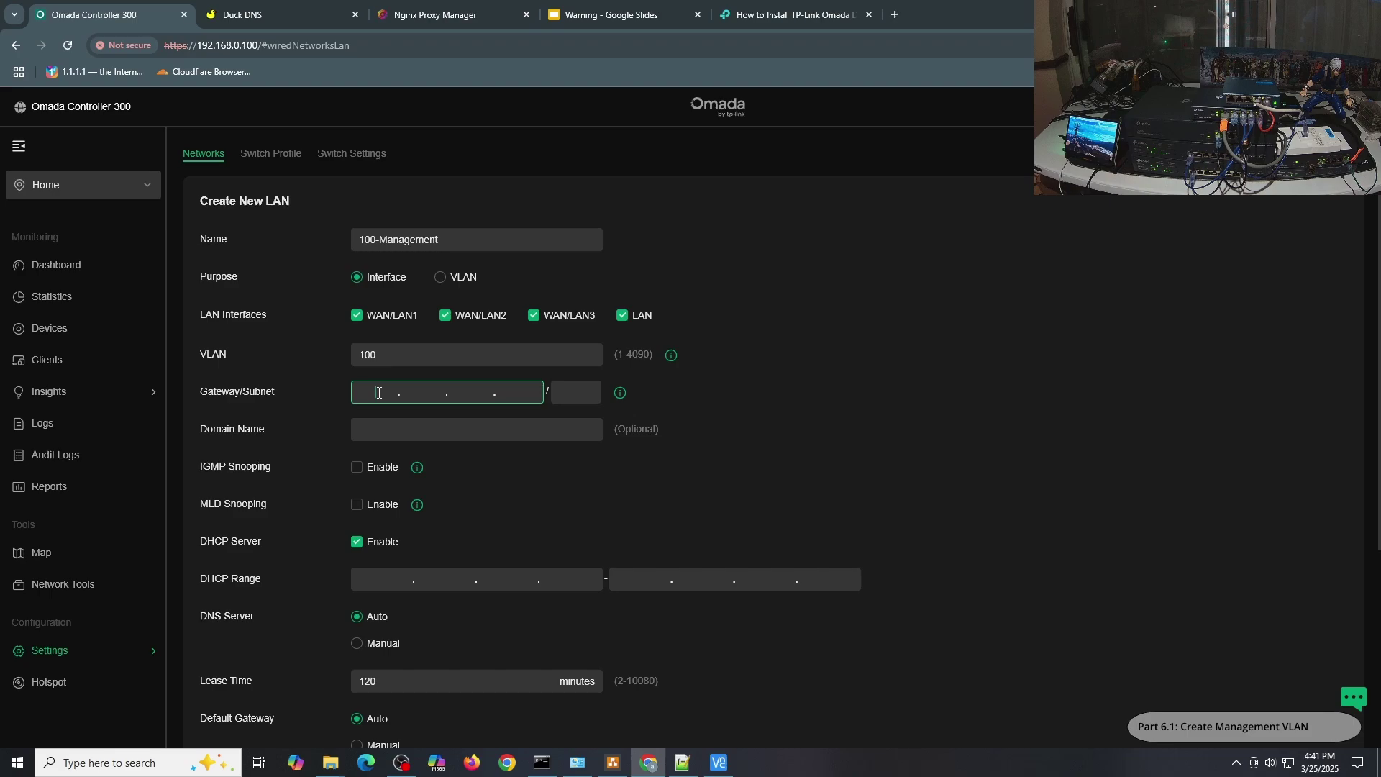
{"action": "type", "text": "192.168.100.1"}
{"action": "key", "text": "Tab"}
{"action": "type", "text": "24"}
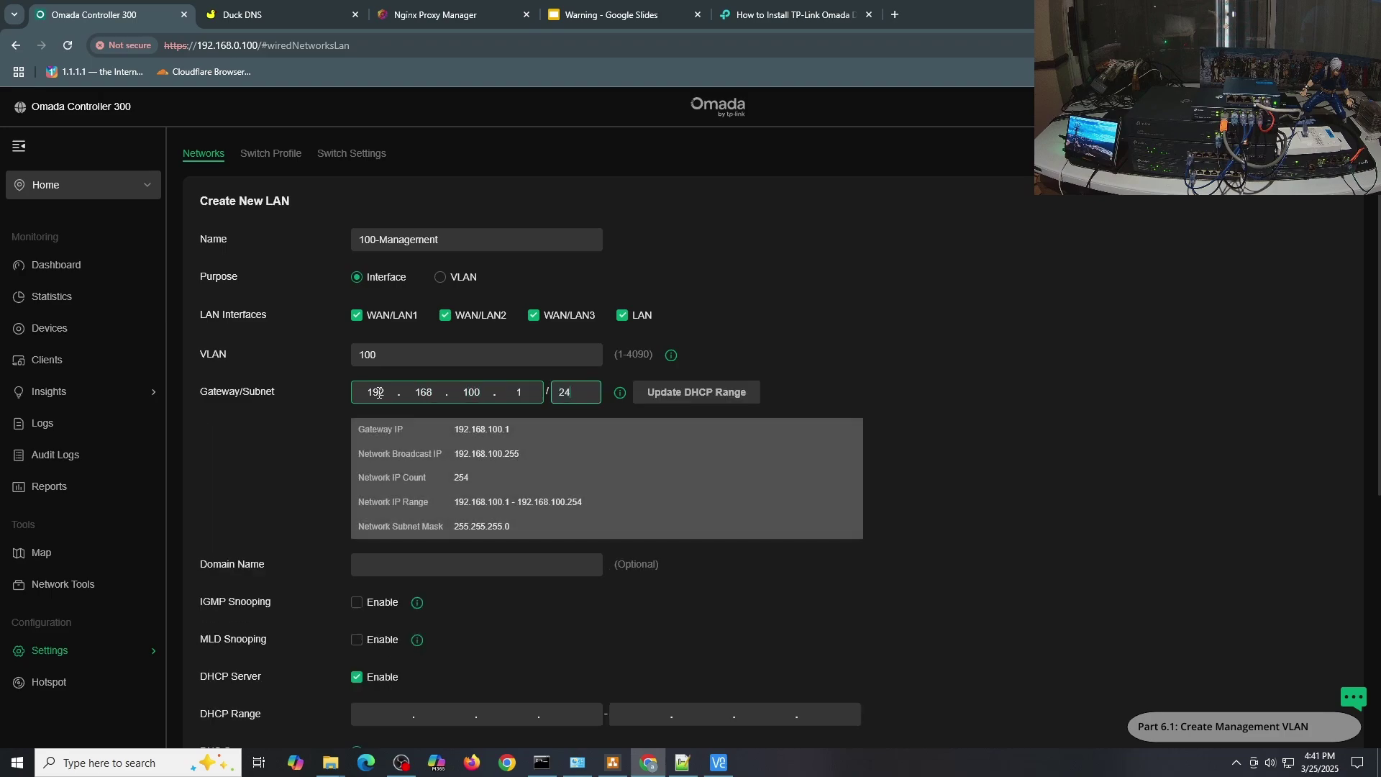
{"action": "left_click", "coordinate": [696, 392]}
{"action": "left_click", "coordinate": [589, 714]}
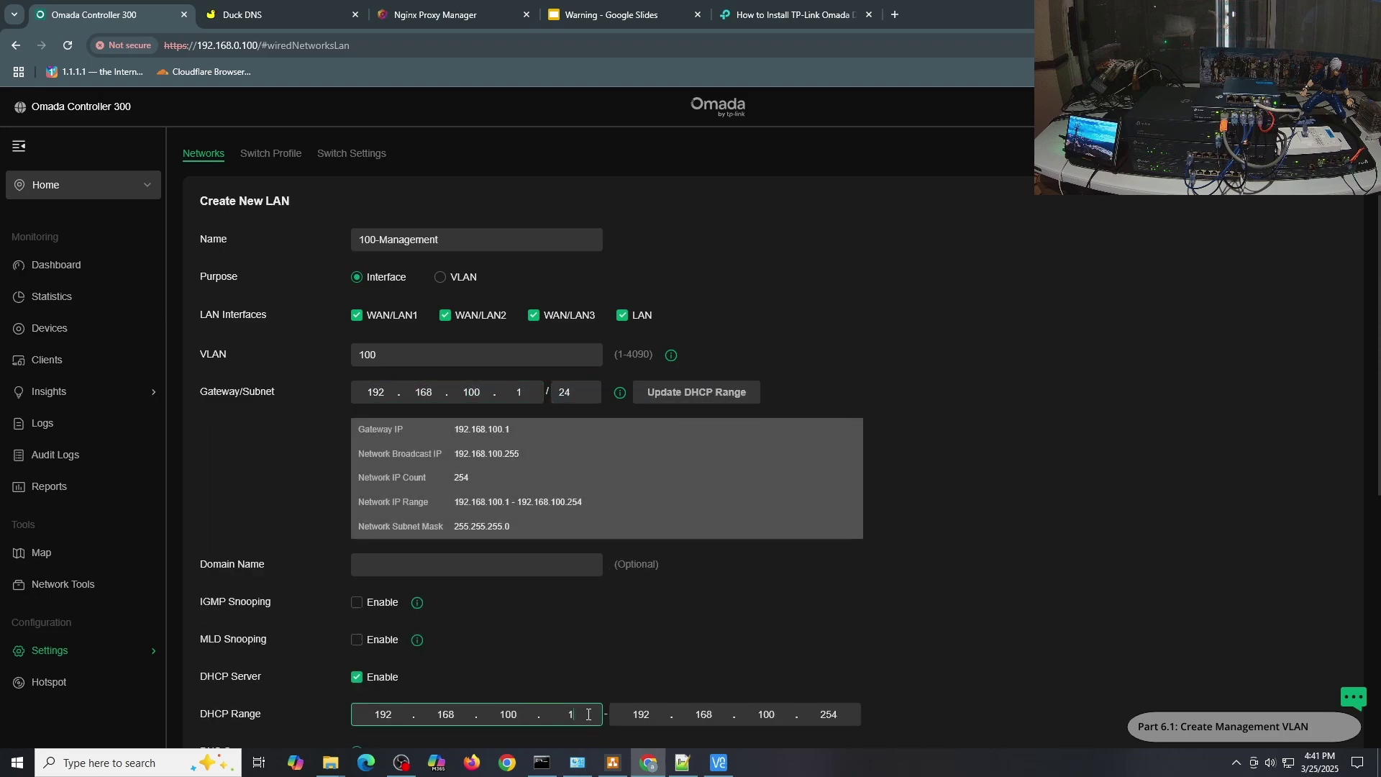
{"action": "type", "text": "00"}
{"action": "scroll", "coordinate": [684, 623], "scroll_direction": "down", "scroll_amount": 5}
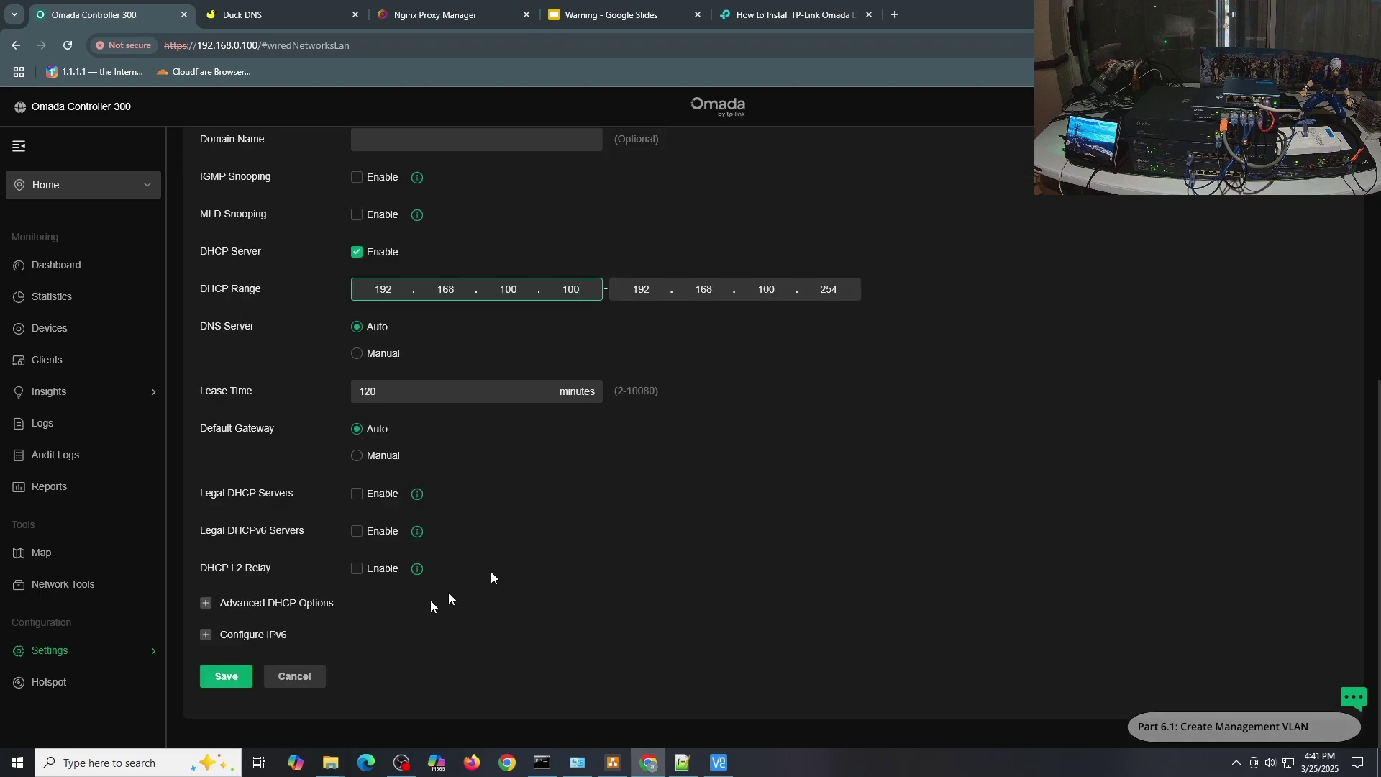
{"action": "left_click", "coordinate": [226, 677]}
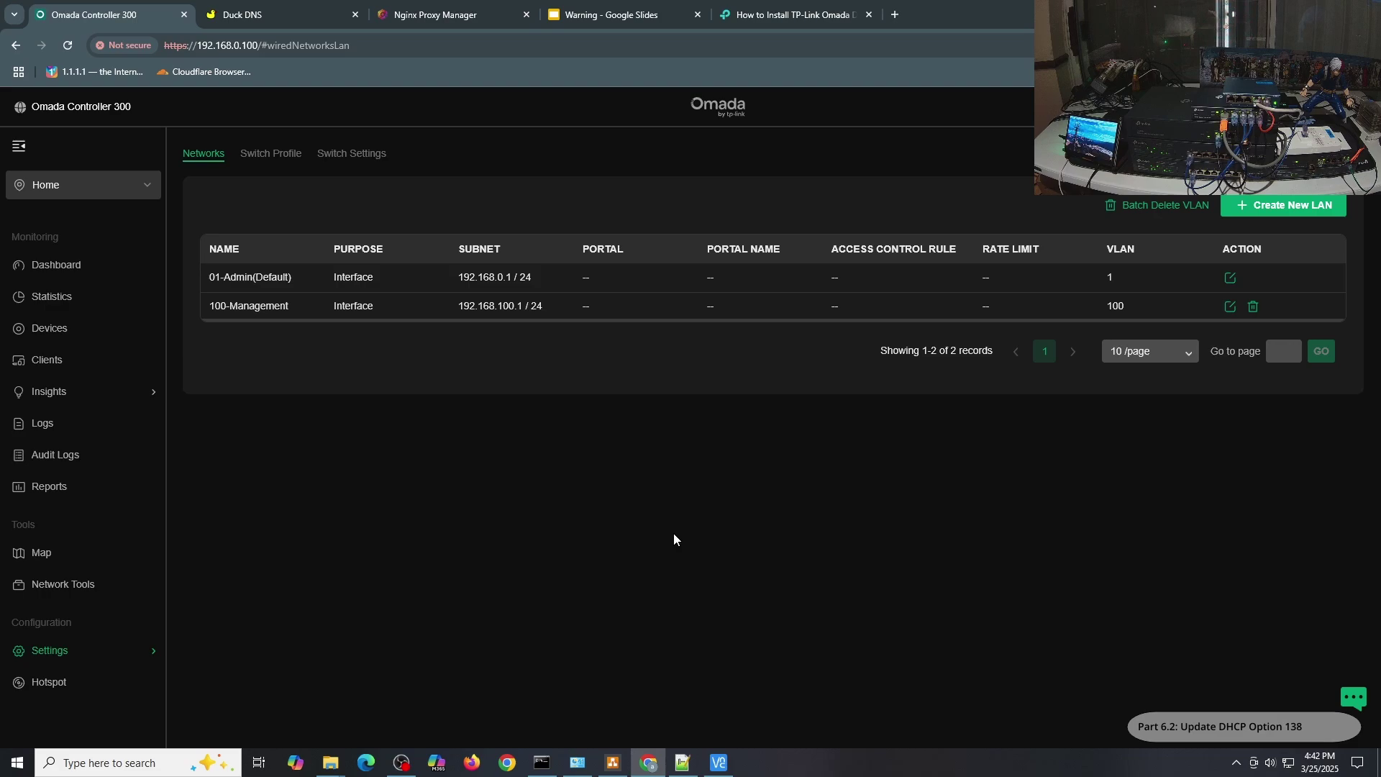
Set DHCP Option 138 to 192.168.100.100 on the 01-Admin network and save.
{"action": "left_click", "coordinate": [1231, 279]}
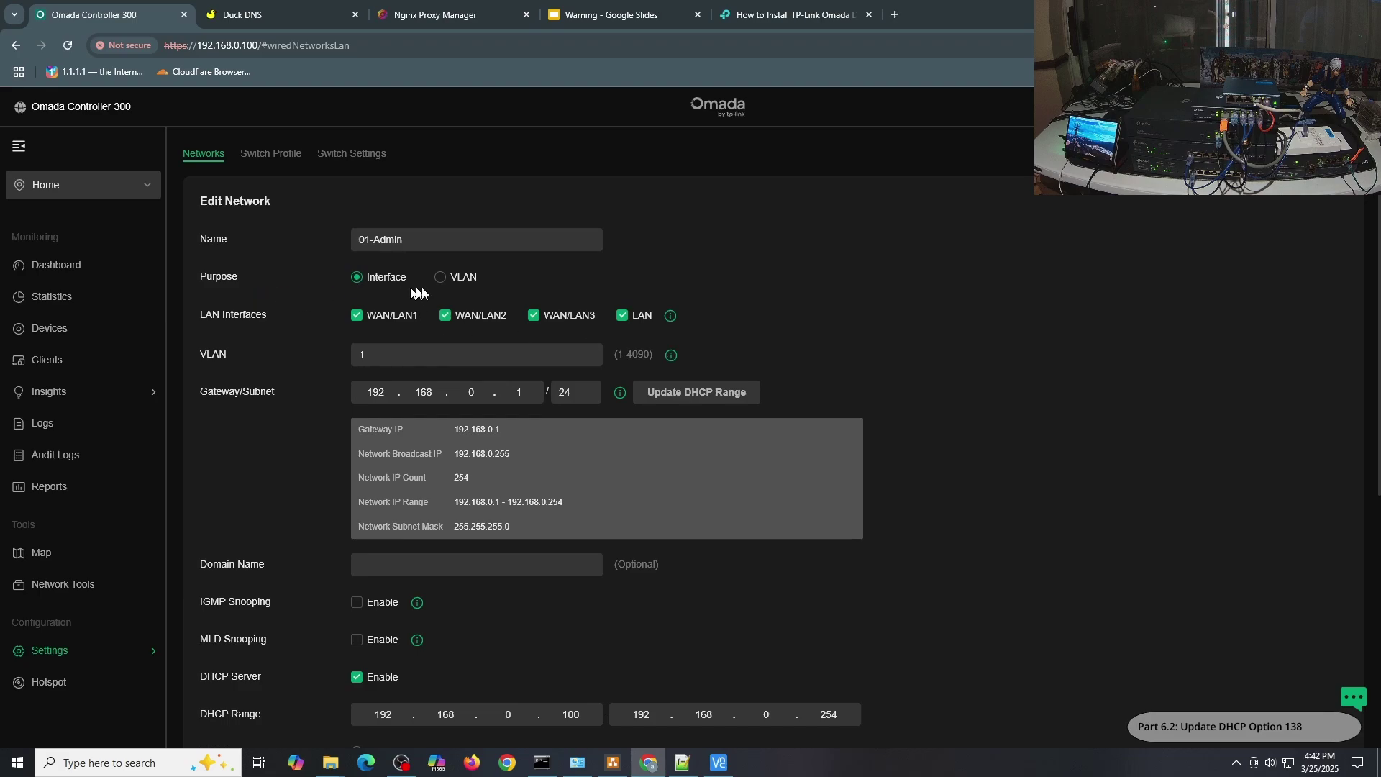
{"action": "scroll", "coordinate": [723, 304], "scroll_direction": "down", "scroll_amount": 5}
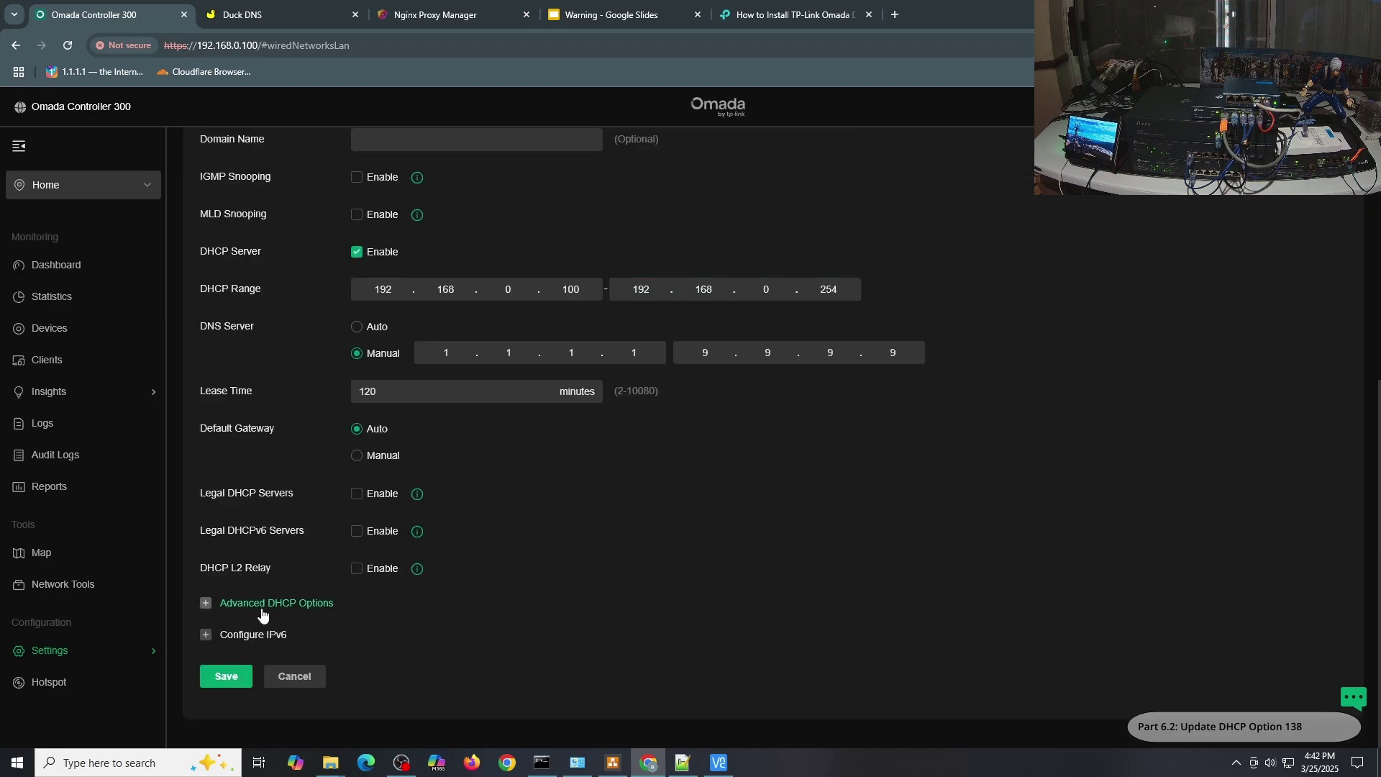
{"action": "left_click", "coordinate": [269, 605]}
{"action": "scroll", "coordinate": [525, 504], "scroll_direction": "down", "scroll_amount": 2}
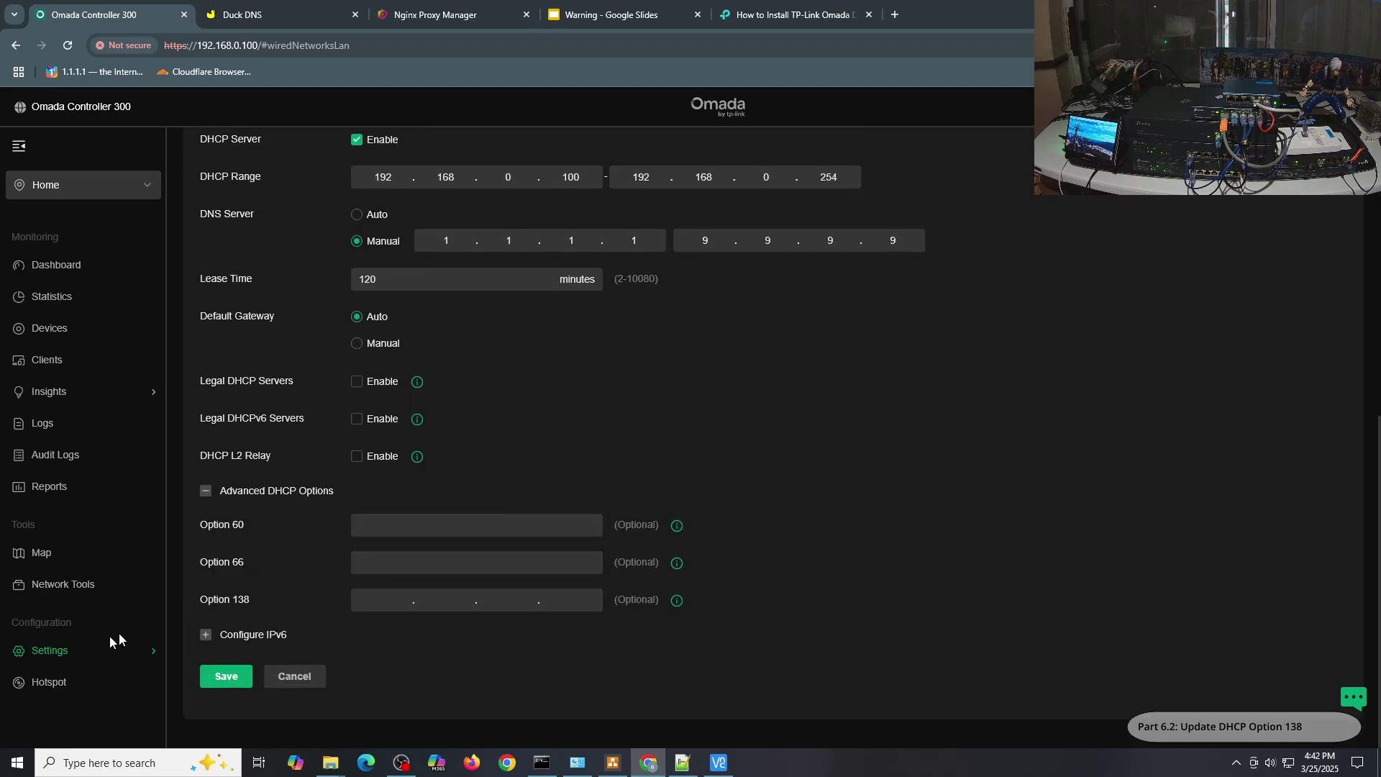
{"action": "left_click", "coordinate": [376, 597]}
{"action": "type", "text": "192.1"}
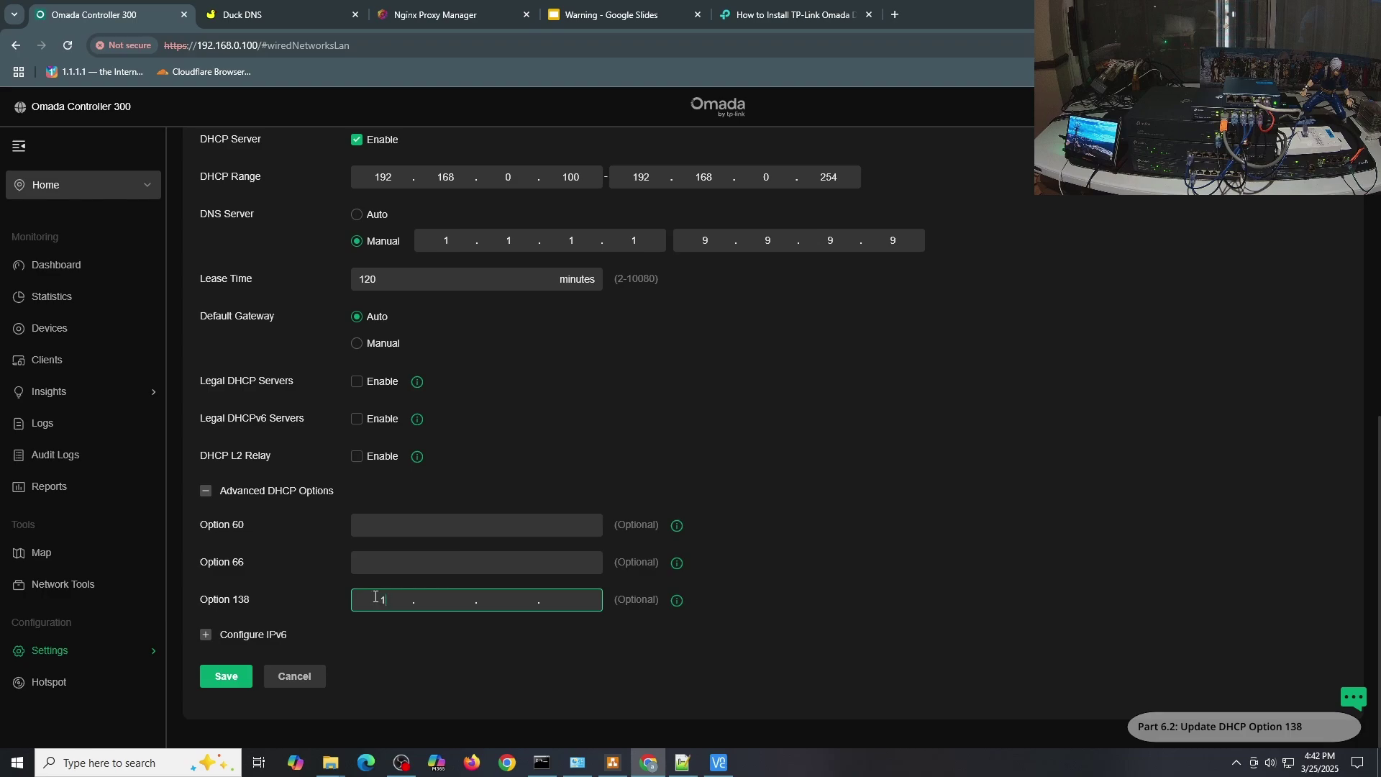
{"action": "type", "text": "68.100.100"}
{"action": "left_click", "coordinate": [226, 677]}
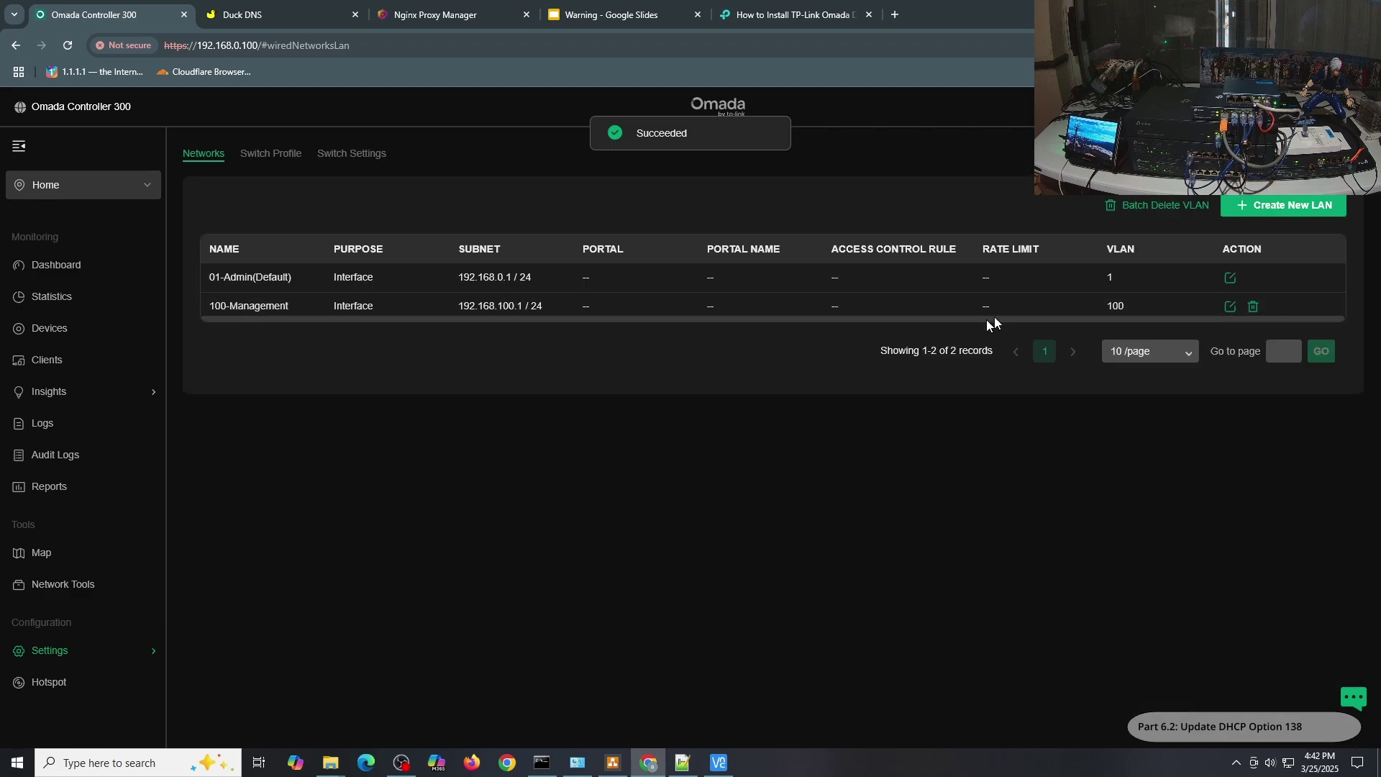
Set DHCP Option 138 to 192.168.100.100 on the 100-Management network and save.
{"action": "left_click", "coordinate": [1230, 307]}
{"action": "scroll", "coordinate": [759, 514], "scroll_direction": "down", "scroll_amount": 7}
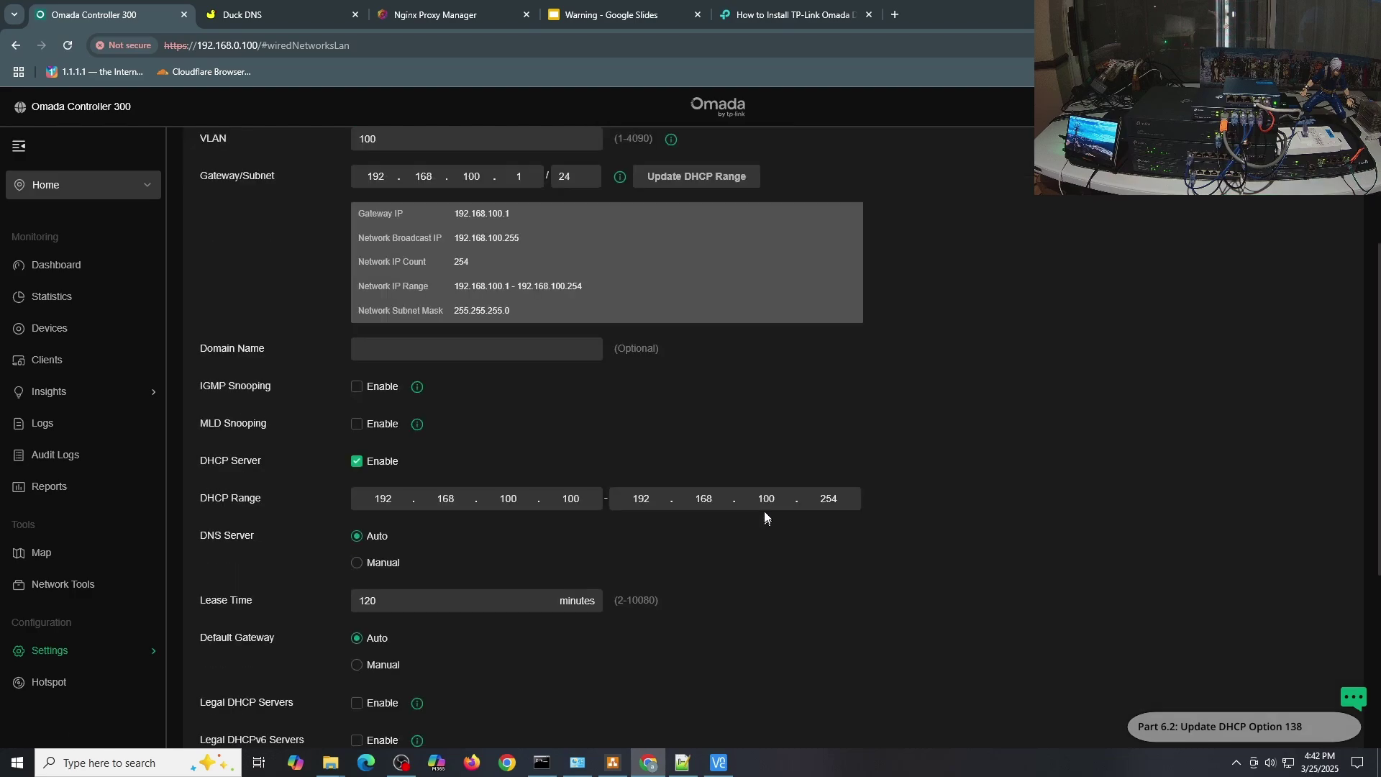
{"action": "left_click", "coordinate": [381, 600]}
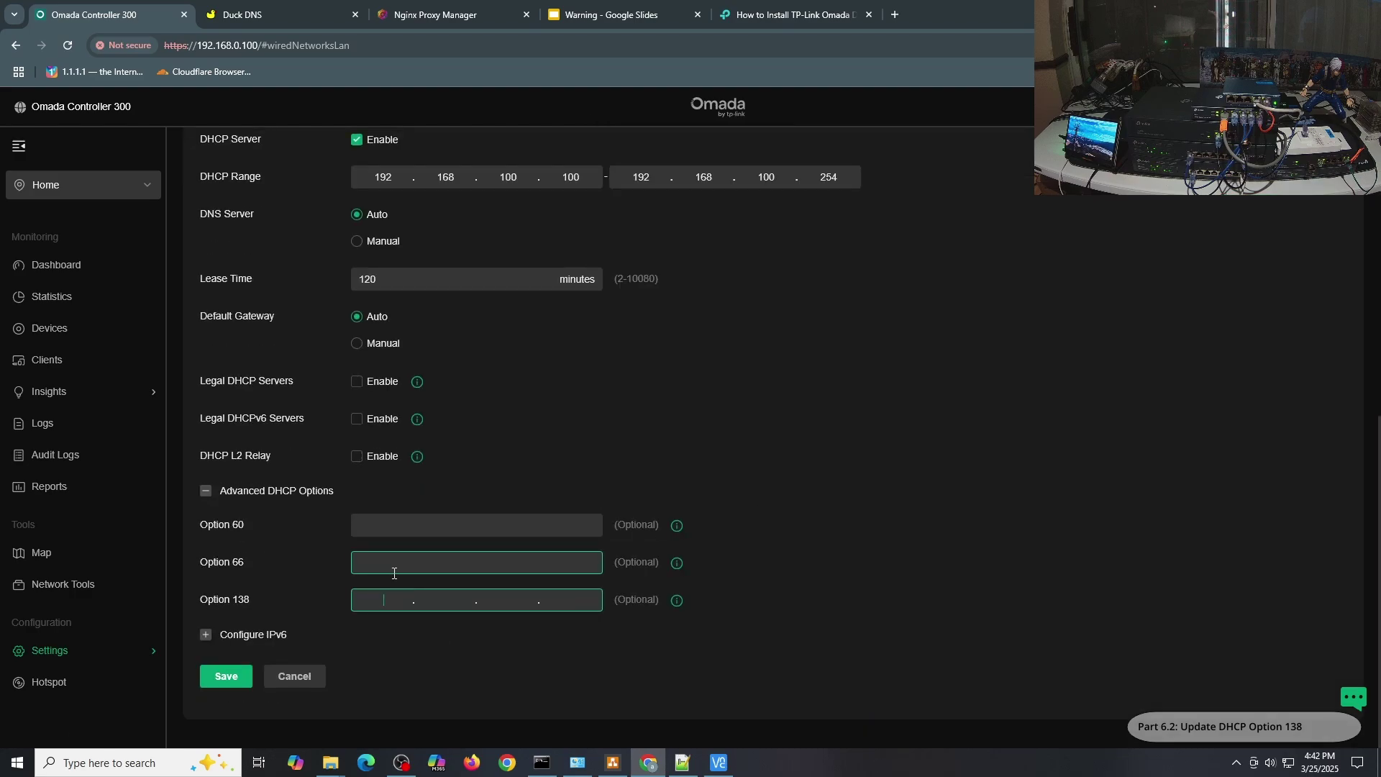
{"action": "type", "text": "192.168.100.100"}
{"action": "key", "text": "Return"}
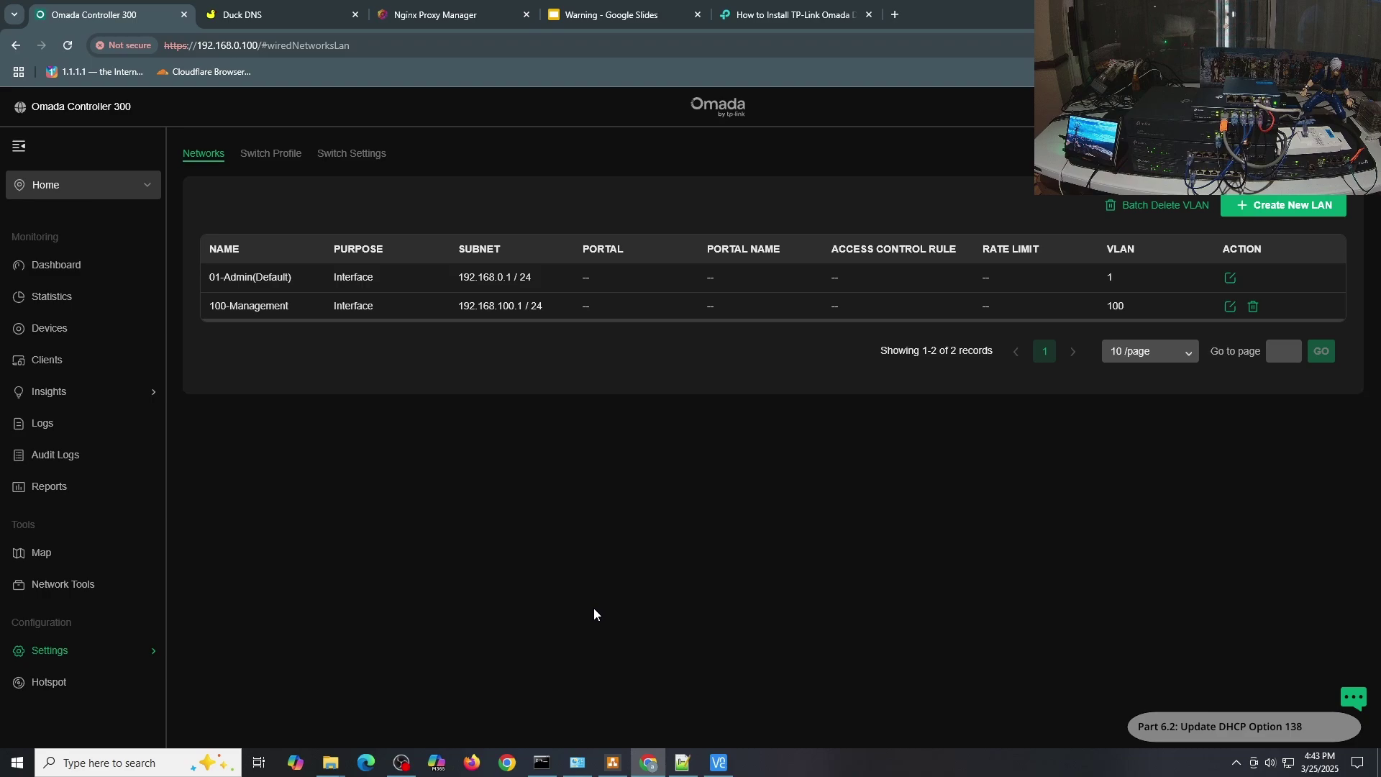
Give client OC300_1B2C7B fixed IP 192.168.100.100 on 100-Management, then return to Devices.
{"action": "left_click", "coordinate": [93, 360]}
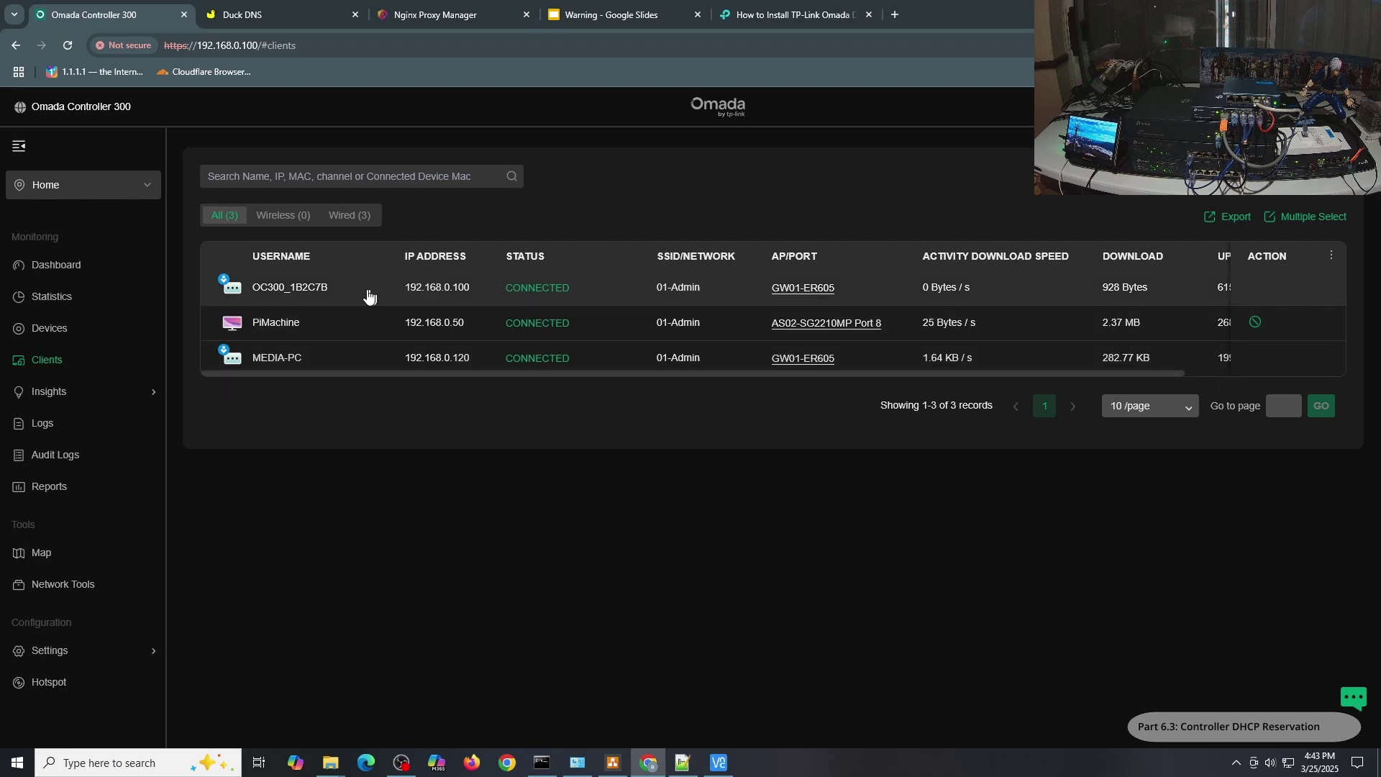
{"action": "left_click", "coordinate": [308, 287]}
{"action": "left_click", "coordinate": [1106, 202]}
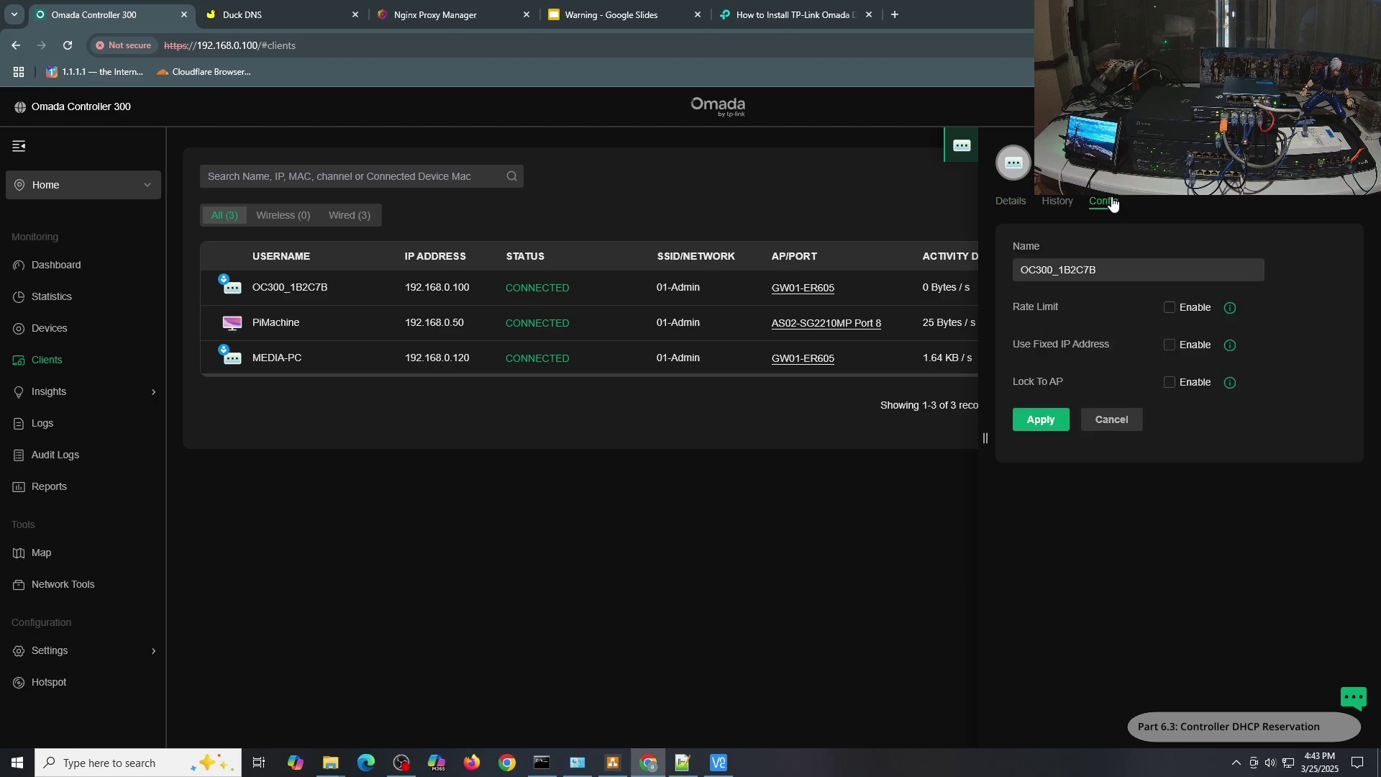
{"action": "left_click", "coordinate": [1169, 345]}
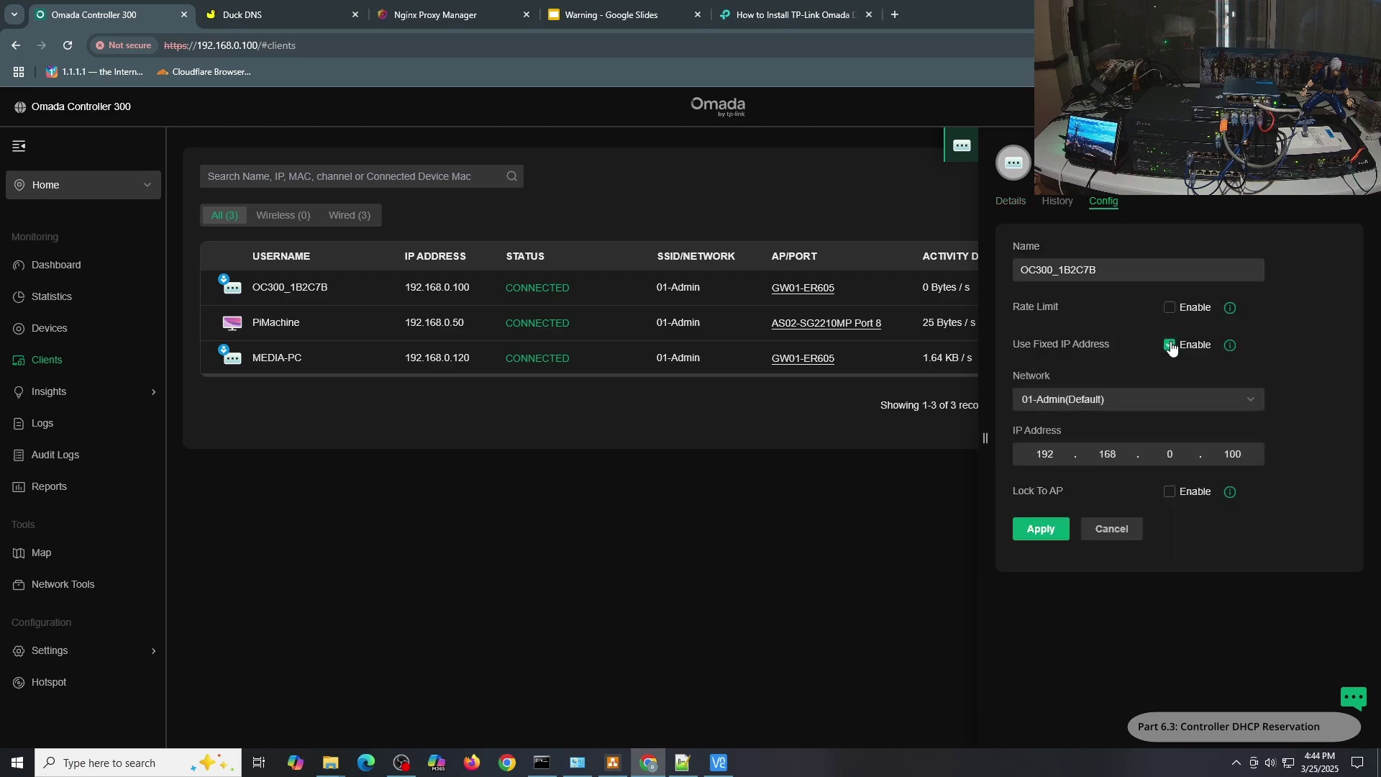
{"action": "left_click", "coordinate": [1142, 402]}
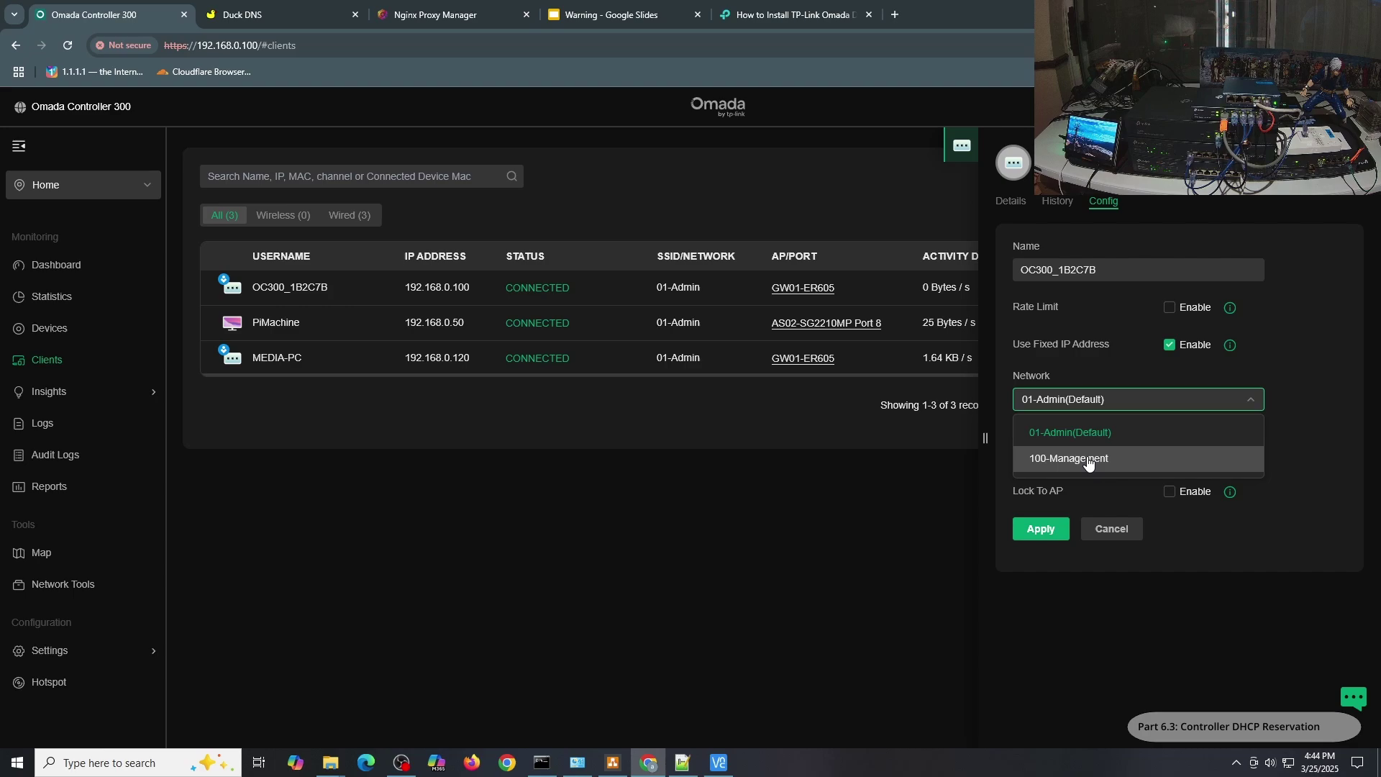
{"action": "left_click", "coordinate": [1088, 460]}
{"action": "double_click", "coordinate": [1152, 453]}
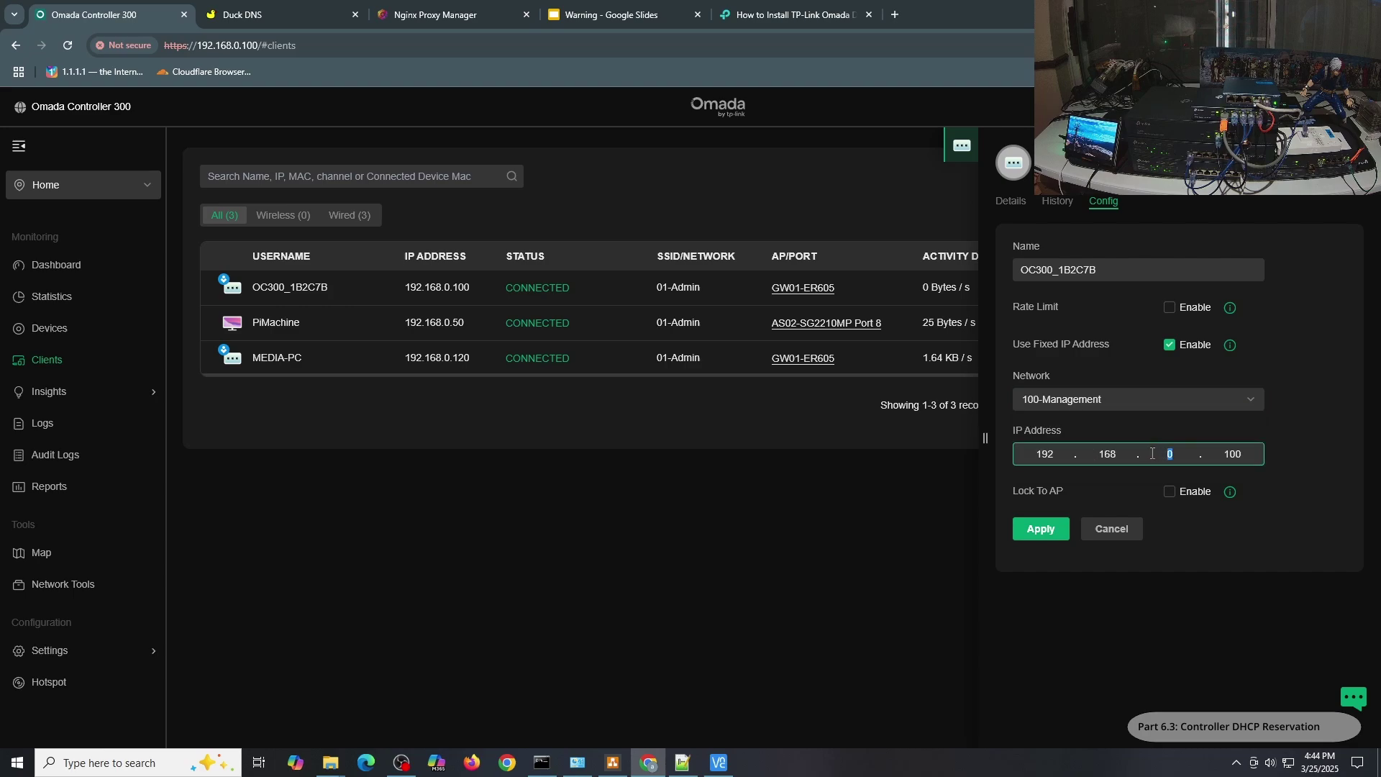
{"action": "type", "text": "100"}
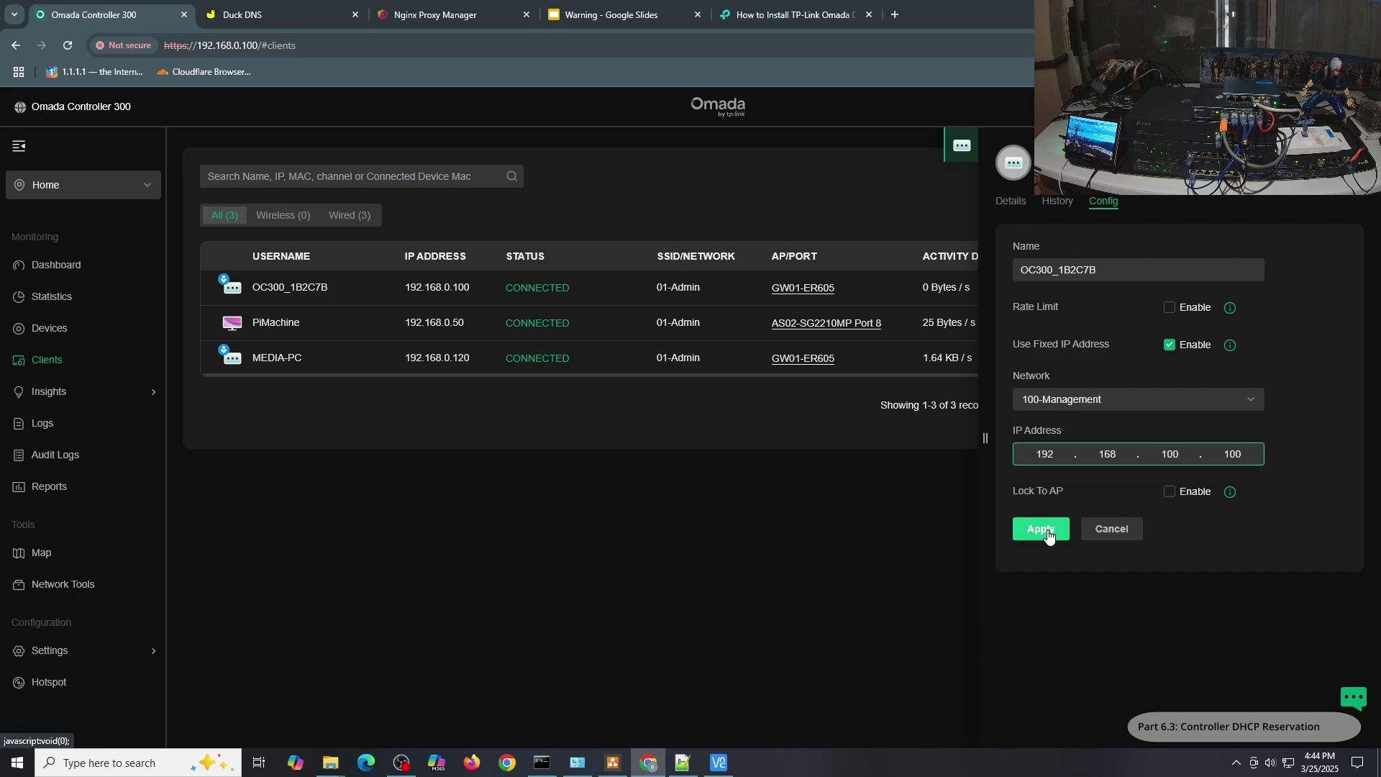
{"action": "left_click", "coordinate": [1043, 529]}
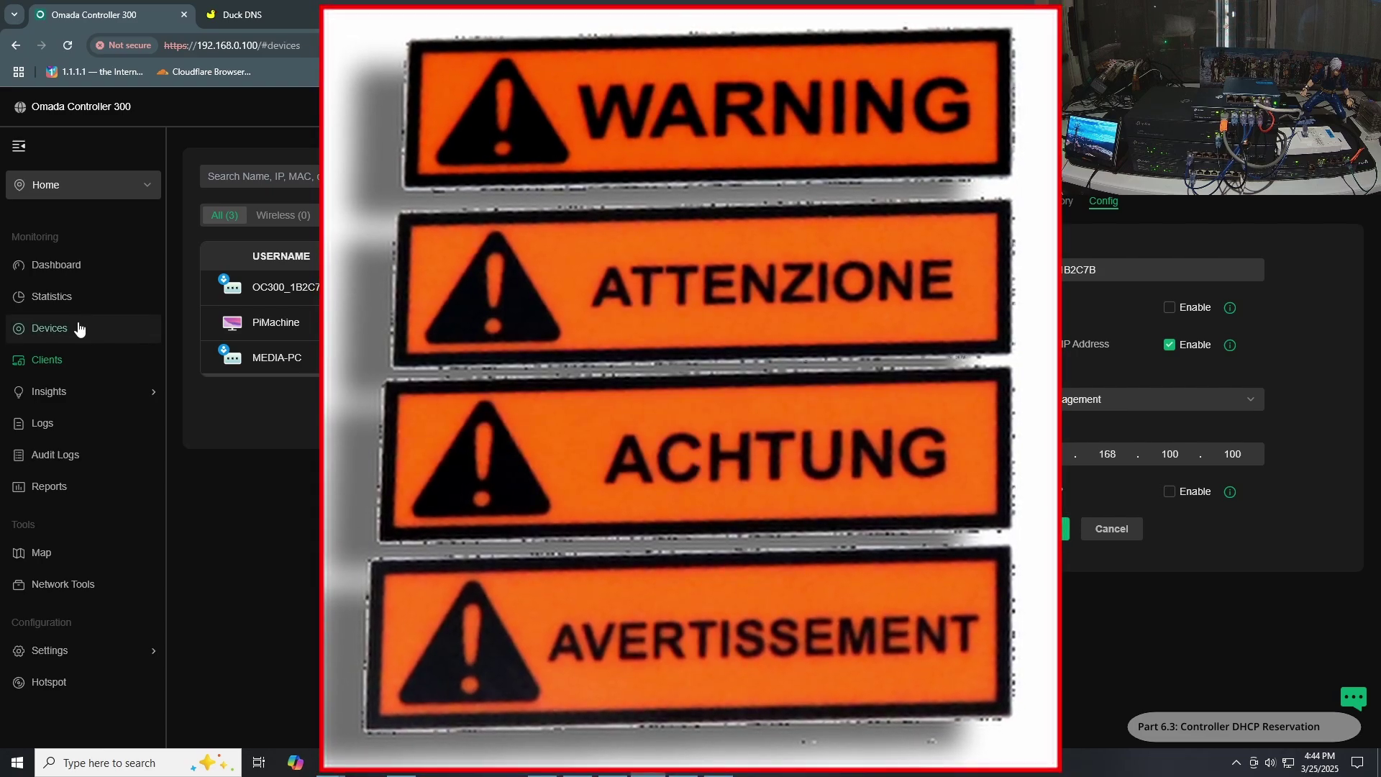
{"action": "left_click", "coordinate": [79, 328]}
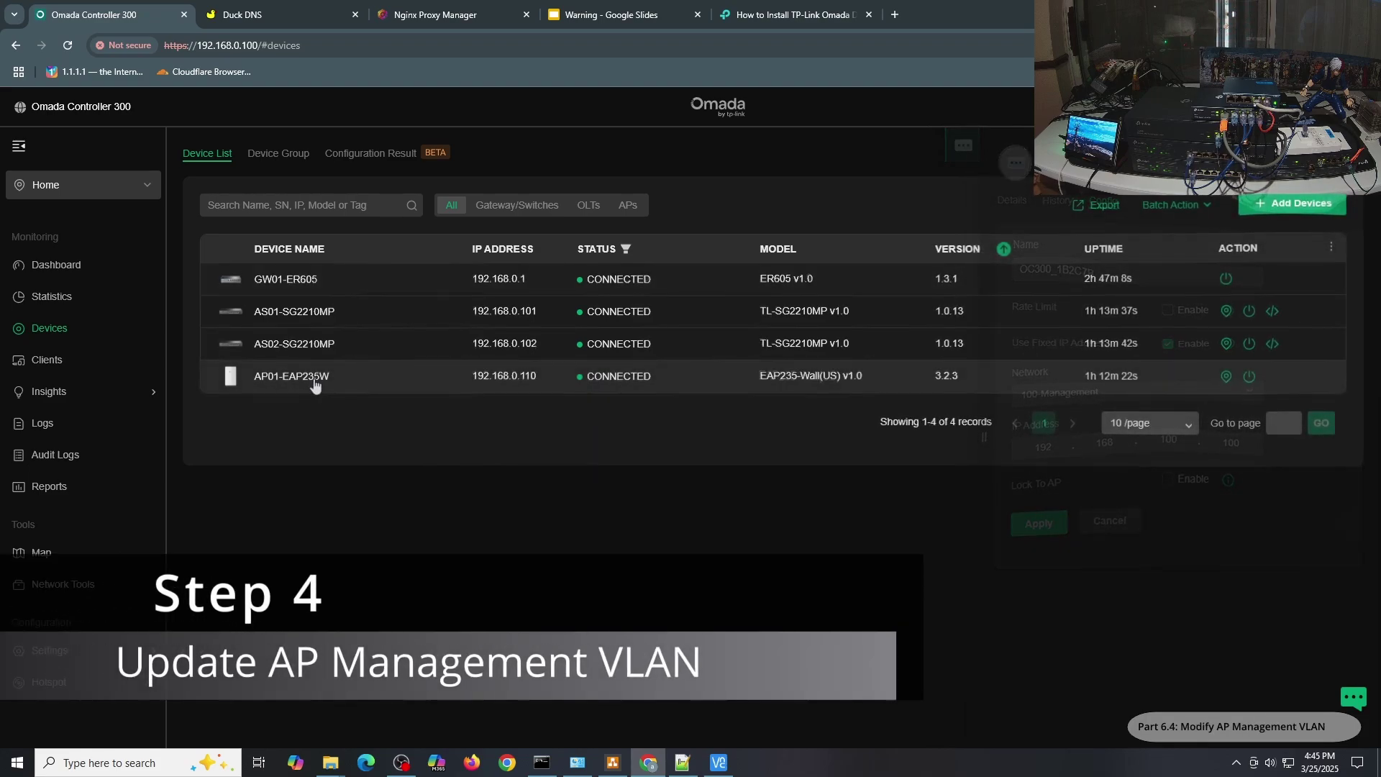
Put AP01-EAP235W on 100-Management with fixed IP 192.168.100.110.
{"action": "left_click", "coordinate": [327, 388]}
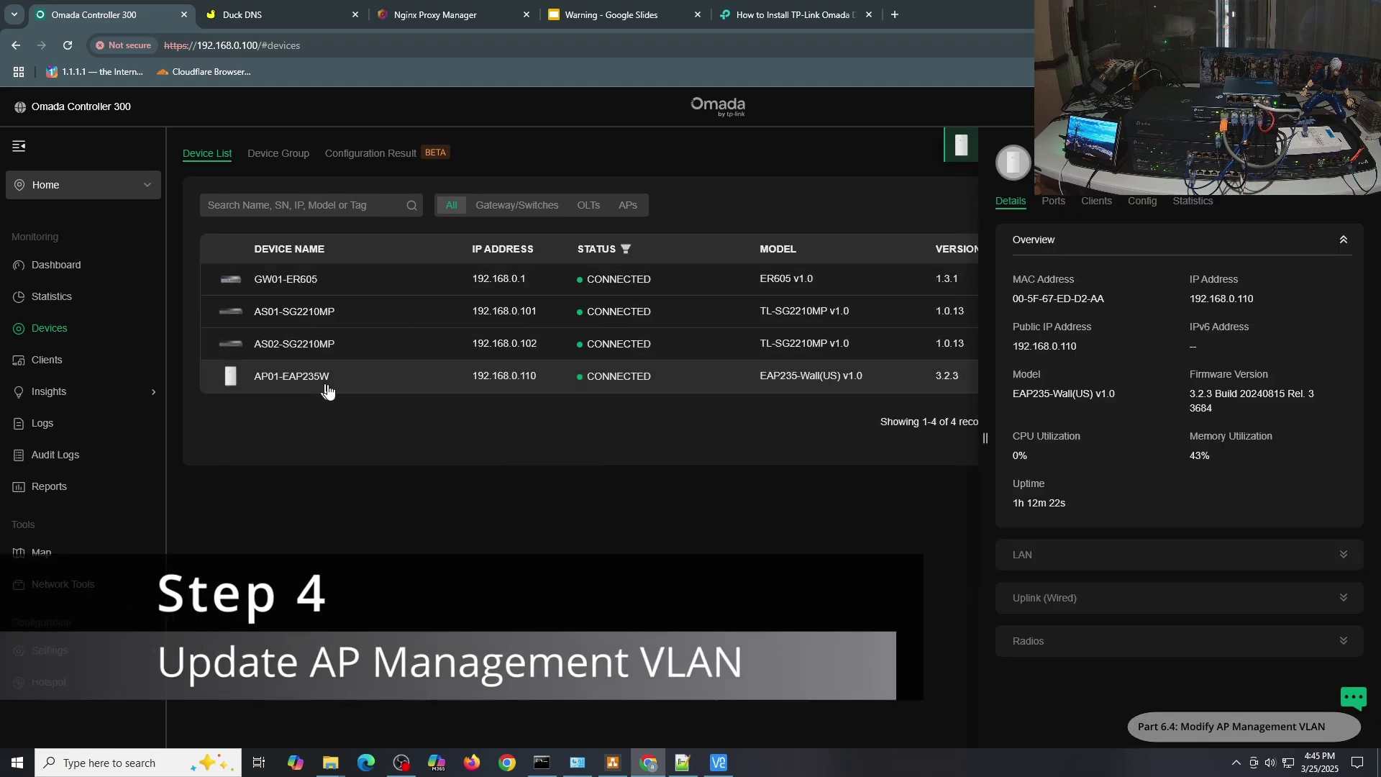
{"action": "left_click", "coordinate": [1144, 203]}
{"action": "left_click", "coordinate": [1077, 284]}
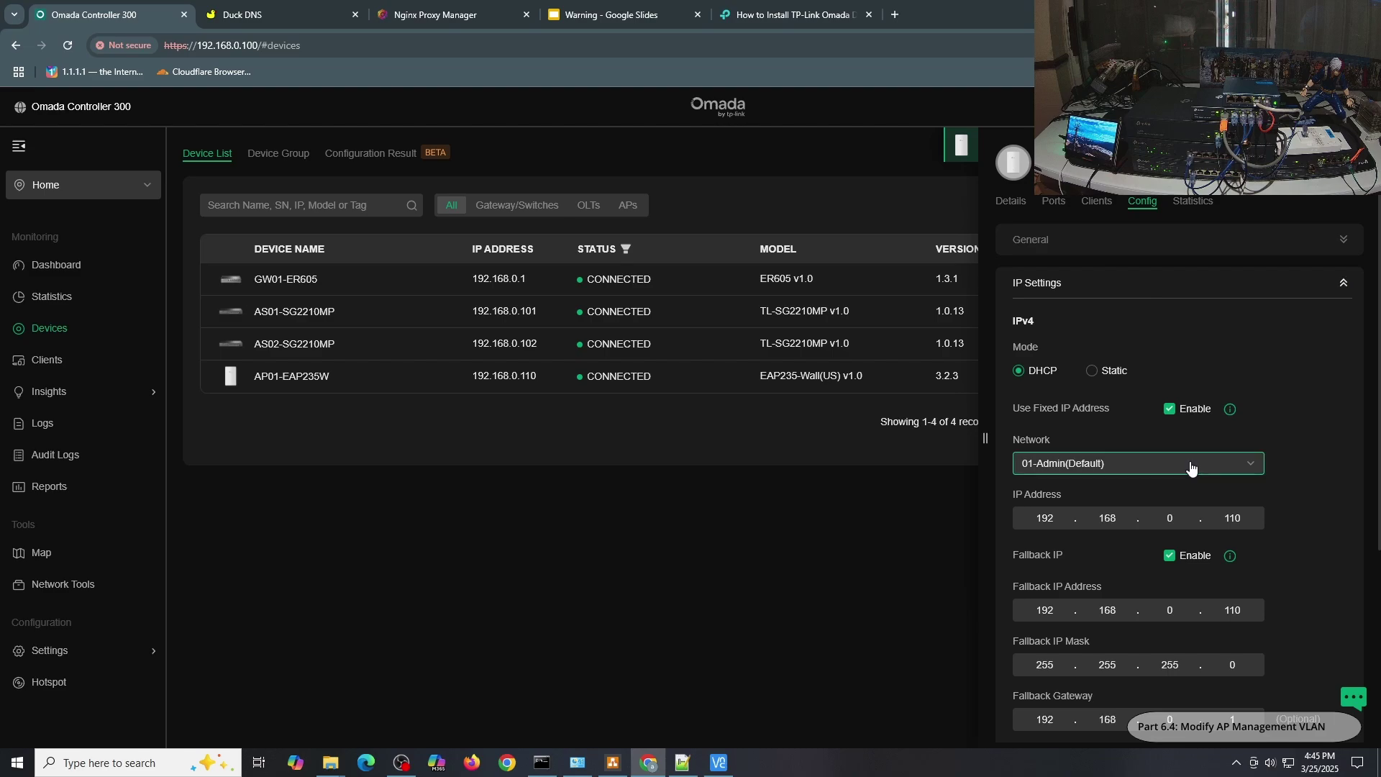
{"action": "left_click", "coordinate": [1068, 464]}
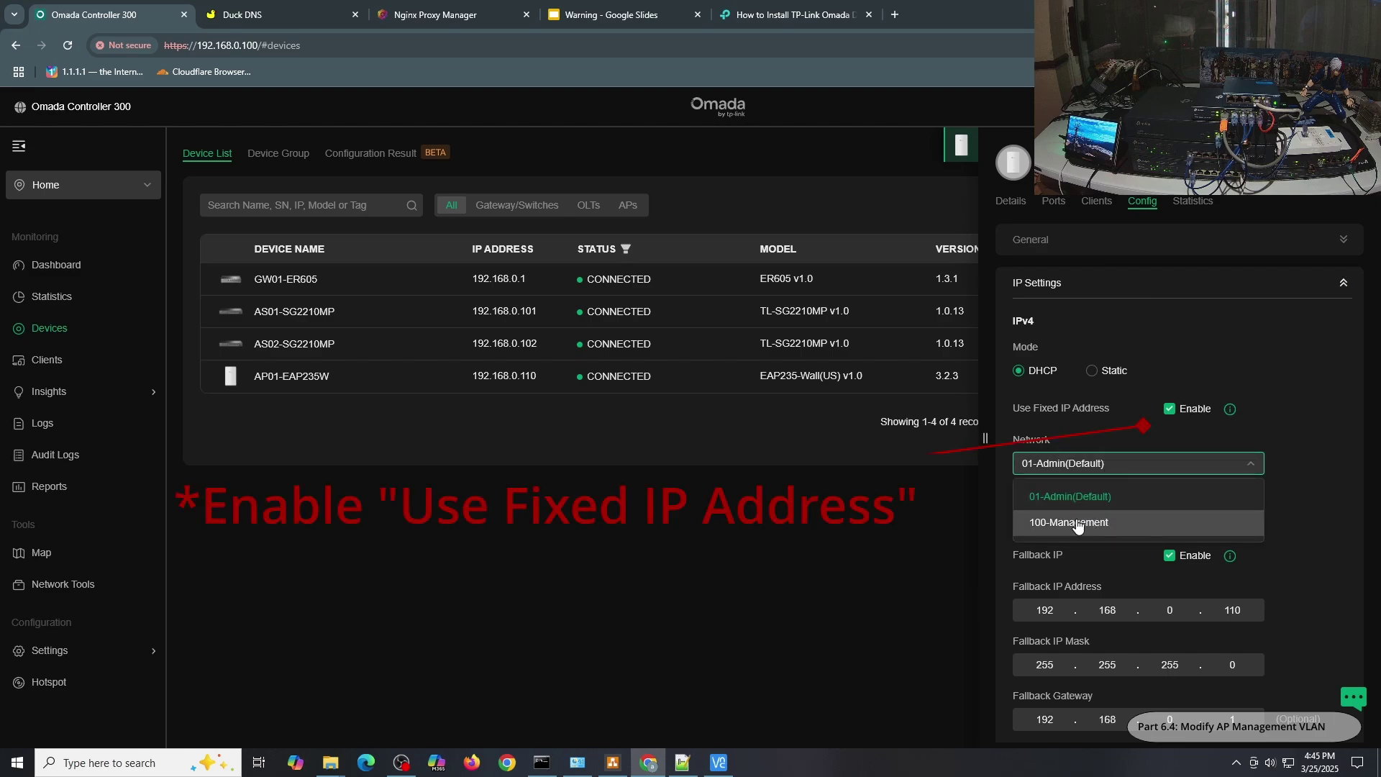
{"action": "left_click", "coordinate": [1077, 523]}
{"action": "left_click", "coordinate": [1190, 516]}
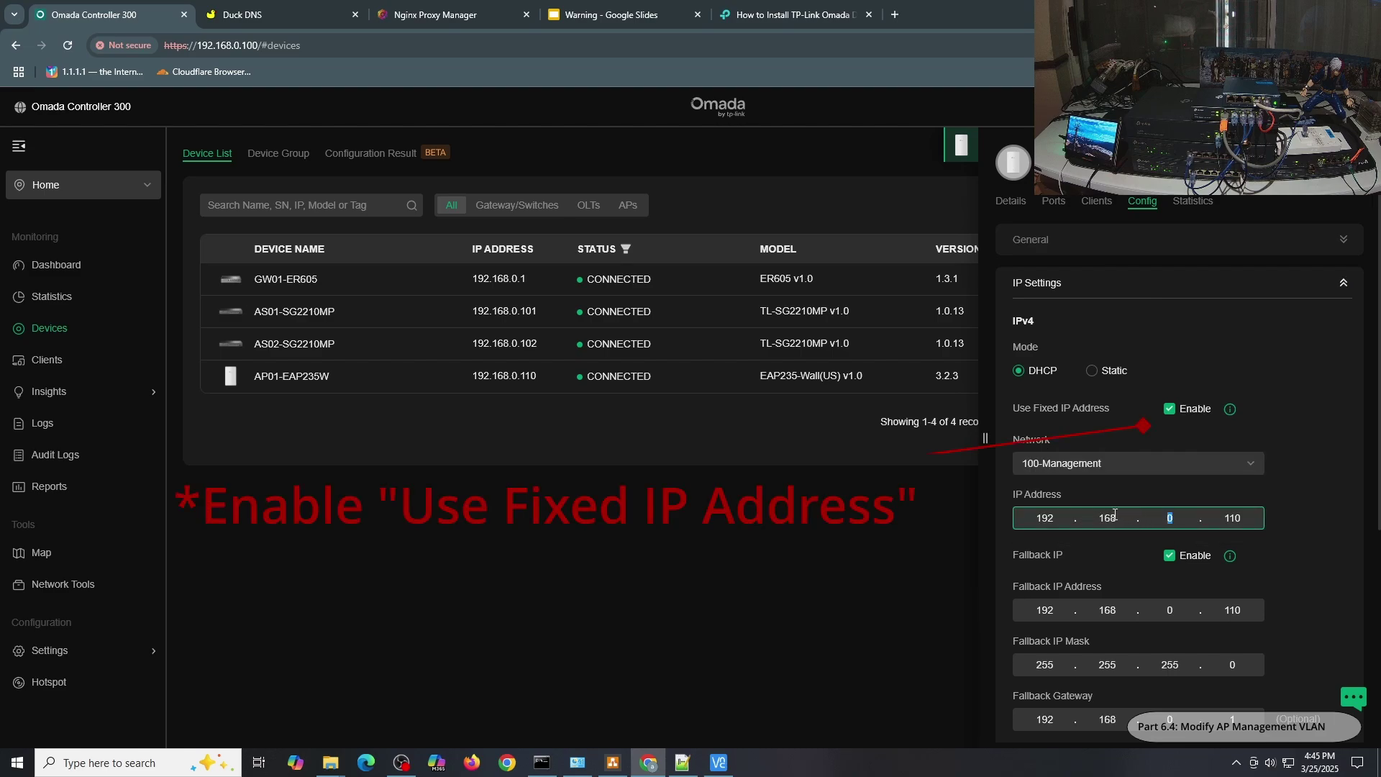
{"action": "type", "text": "100"}
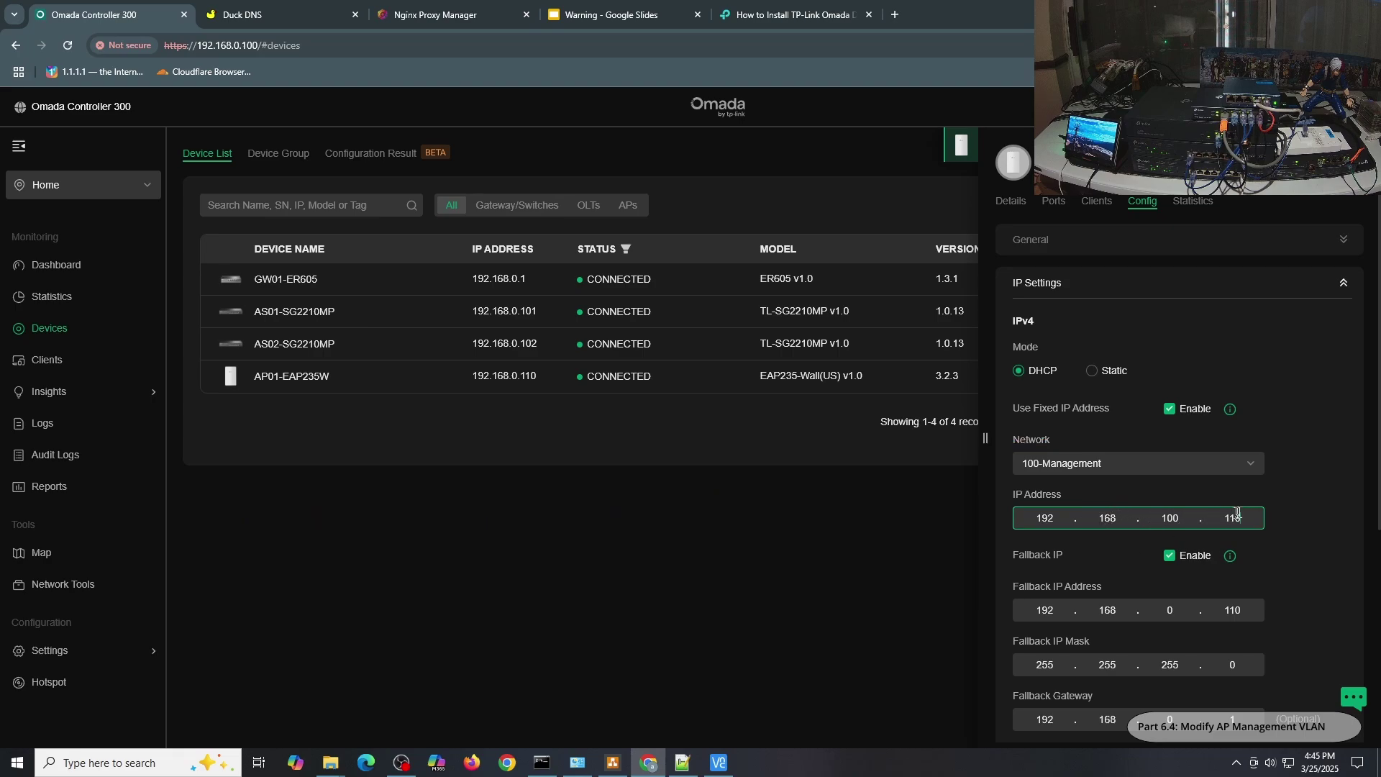
Set the AP's fallback IP 192.168.100.110 and gateway 192.168.100.1, then apply and confirm.
{"action": "scroll", "coordinate": [1292, 490], "scroll_direction": "down", "scroll_amount": 2}
{"action": "left_click", "coordinate": [1190, 464]}
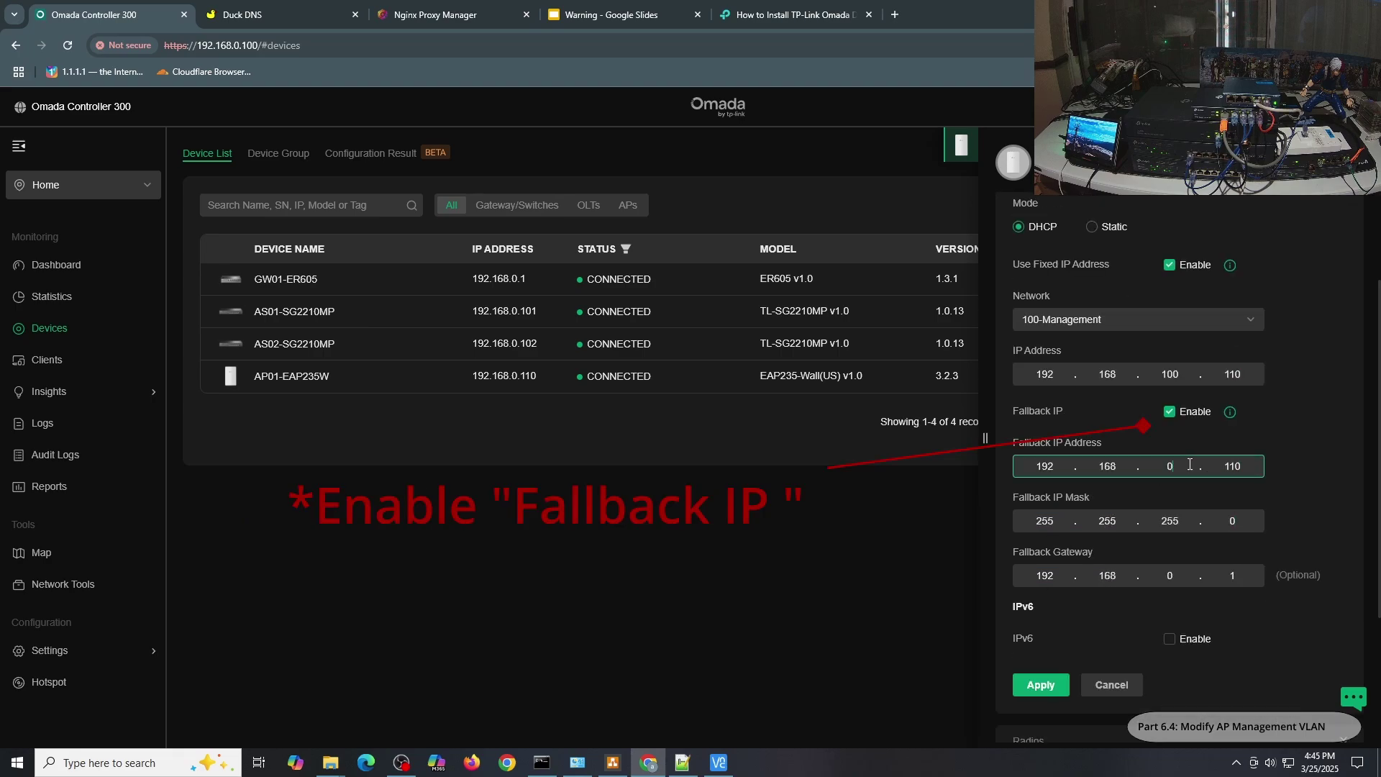
{"action": "type", "text": "100"}
{"action": "left_click", "coordinate": [1190, 581]}
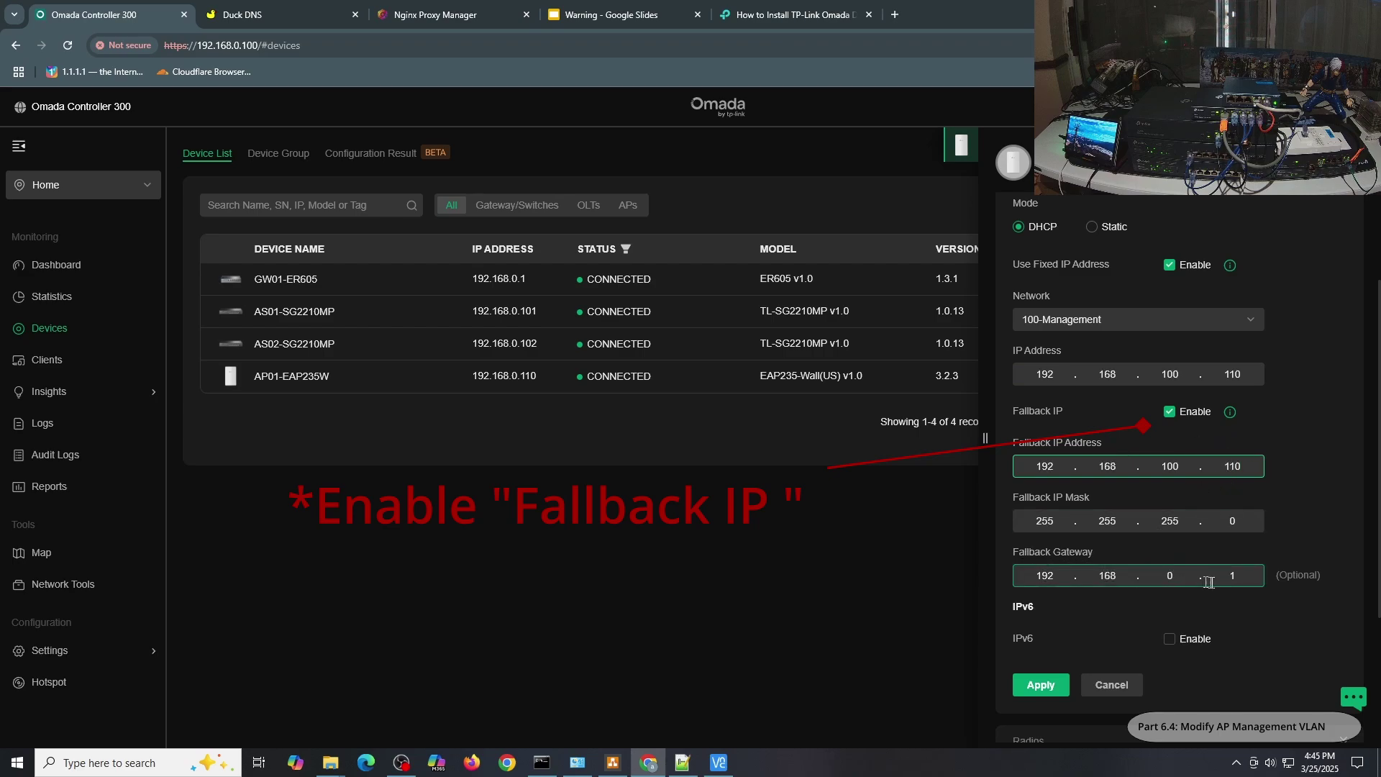
{"action": "double_click", "coordinate": [1190, 583]}
{"action": "type", "text": "100"}
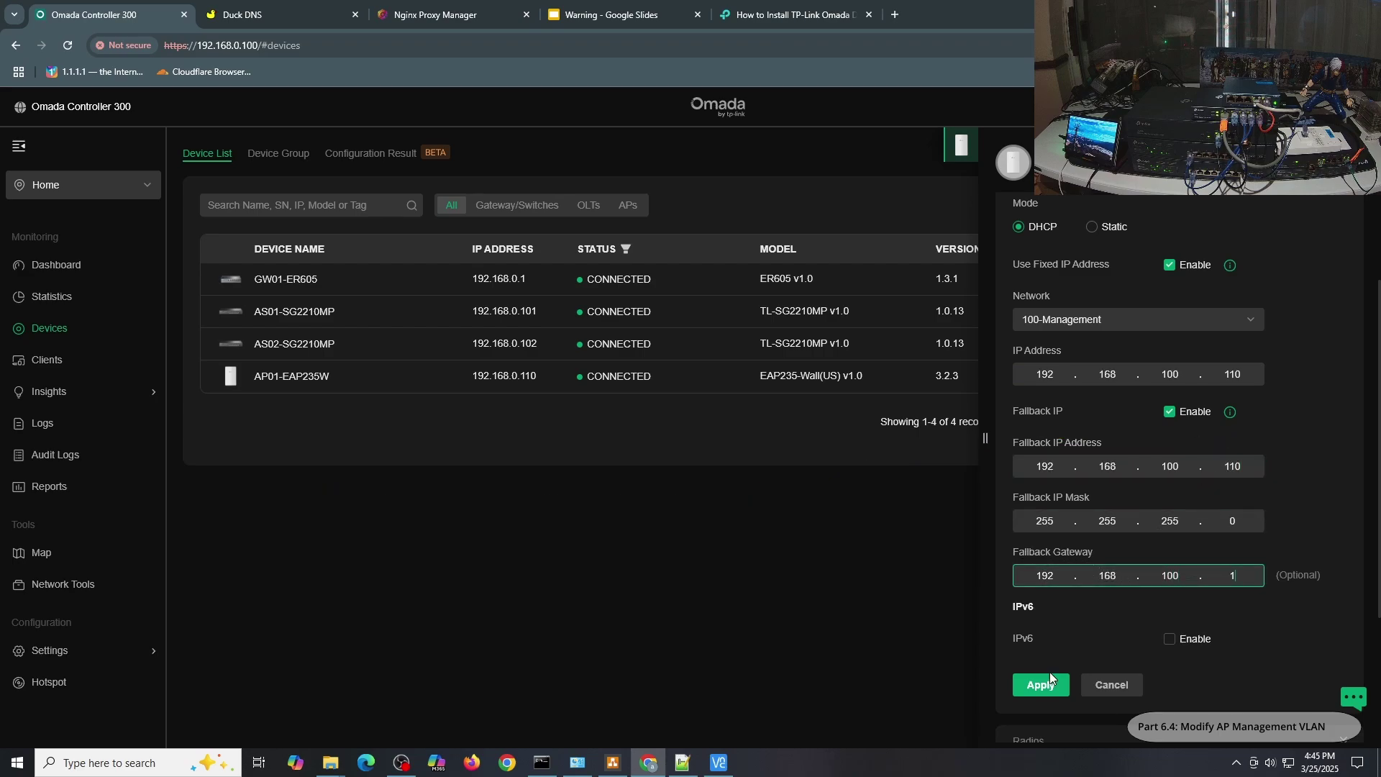
{"action": "left_click", "coordinate": [1042, 689]}
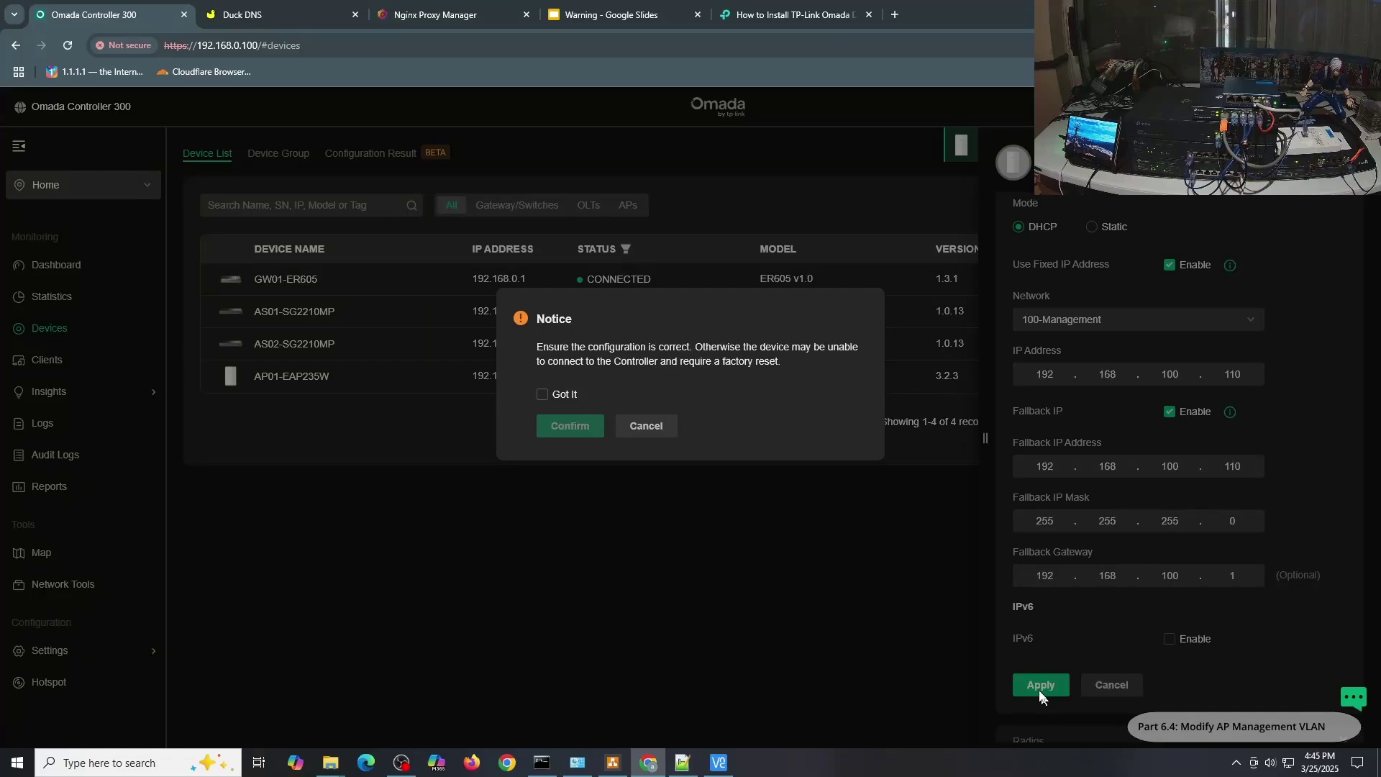
{"action": "left_click", "coordinate": [560, 396]}
{"action": "left_click", "coordinate": [570, 426]}
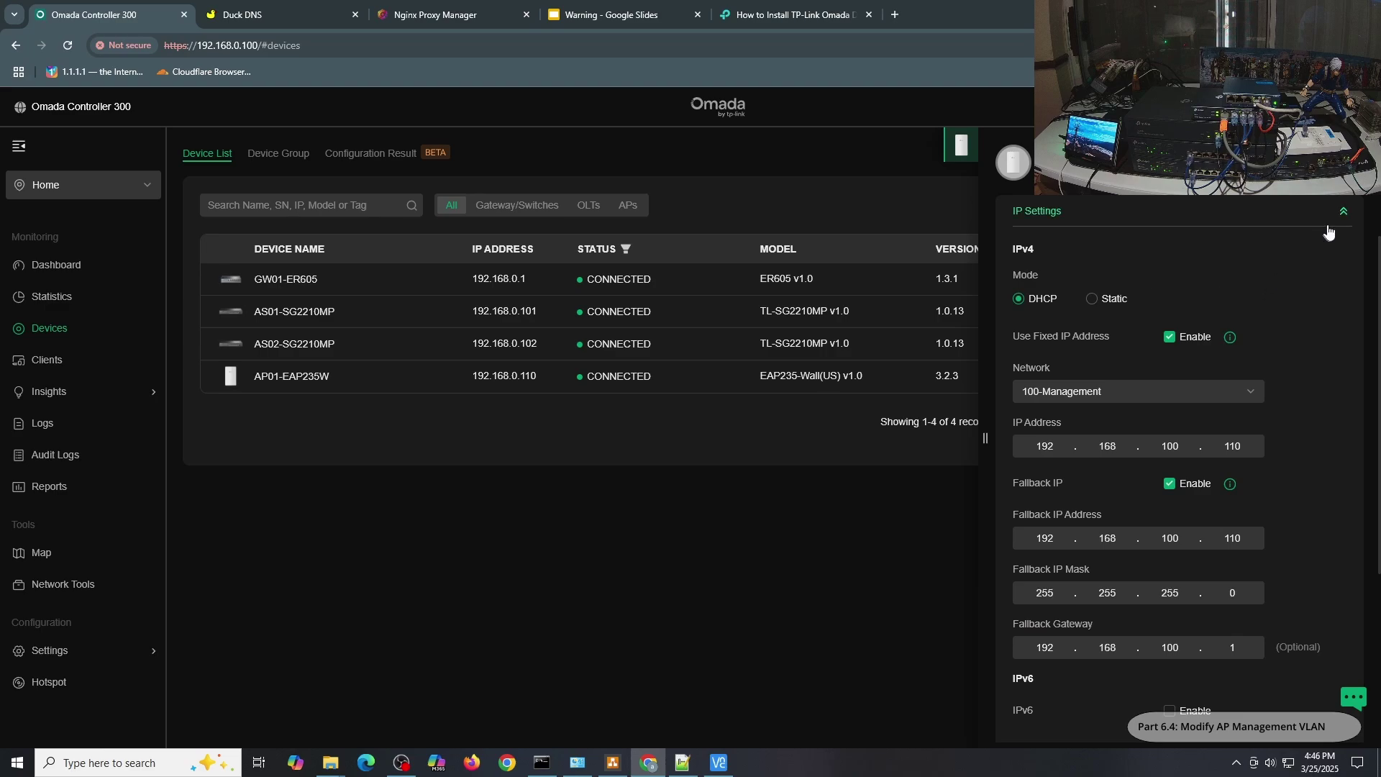
Set AP01-EAP235W's custom management VLAN to 100-Management(100), then apply and confirm.
{"action": "left_click", "coordinate": [1343, 212]}
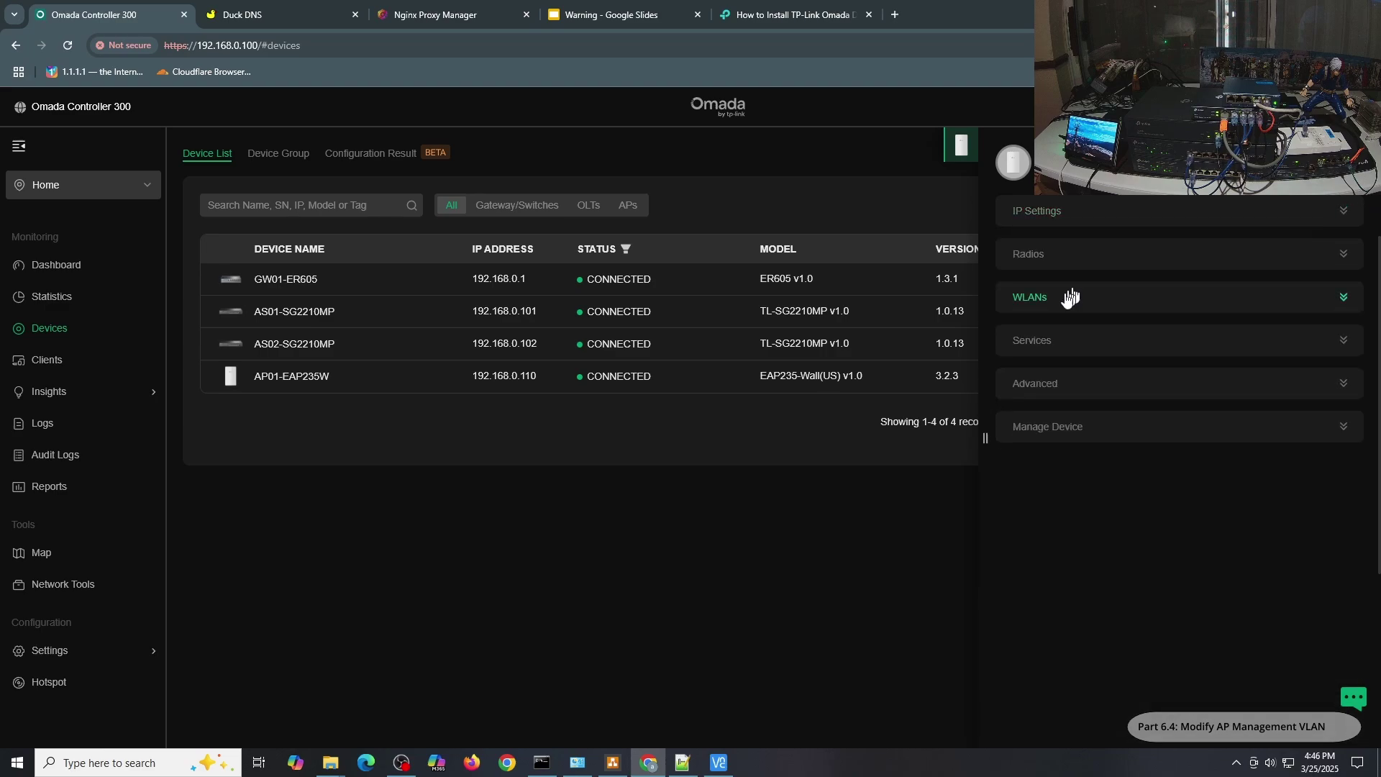
{"action": "left_click", "coordinate": [1051, 353]}
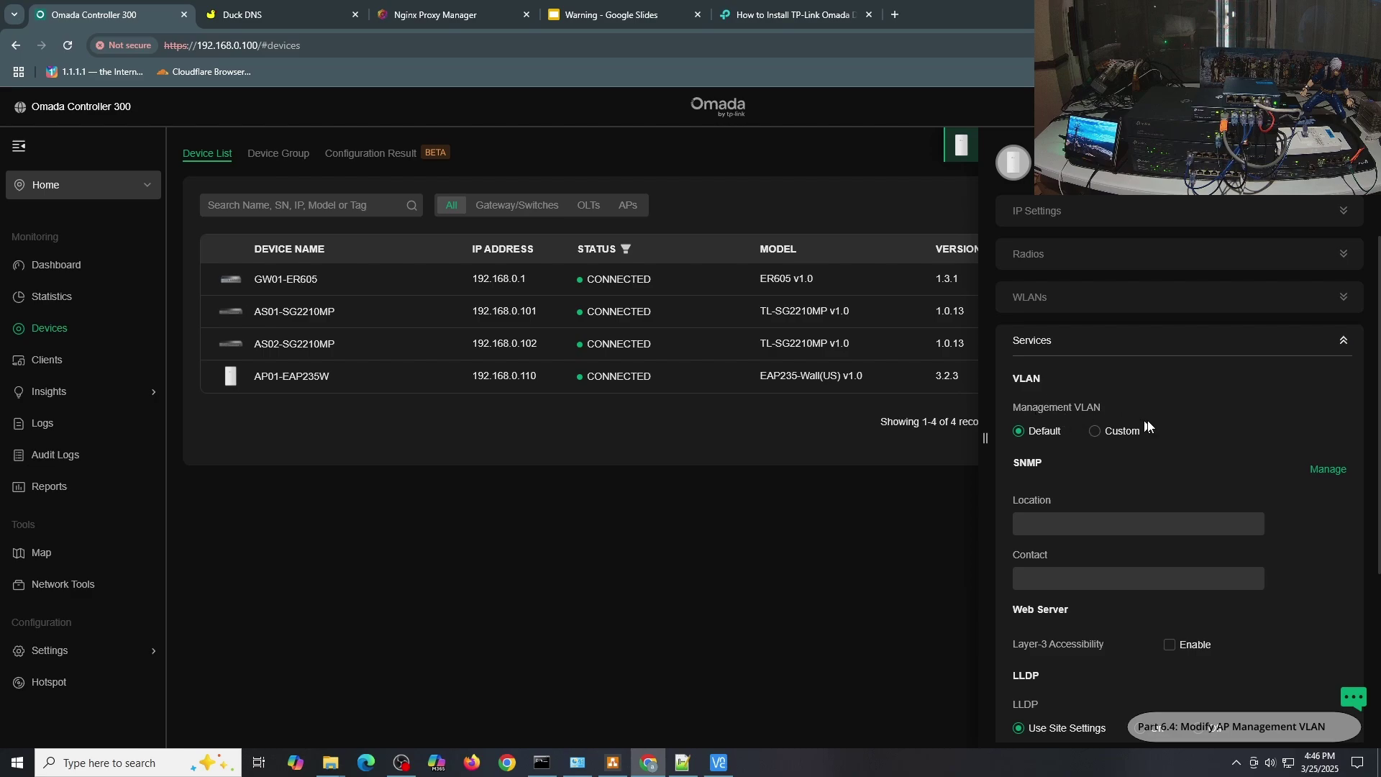
{"action": "left_click", "coordinate": [1096, 432]}
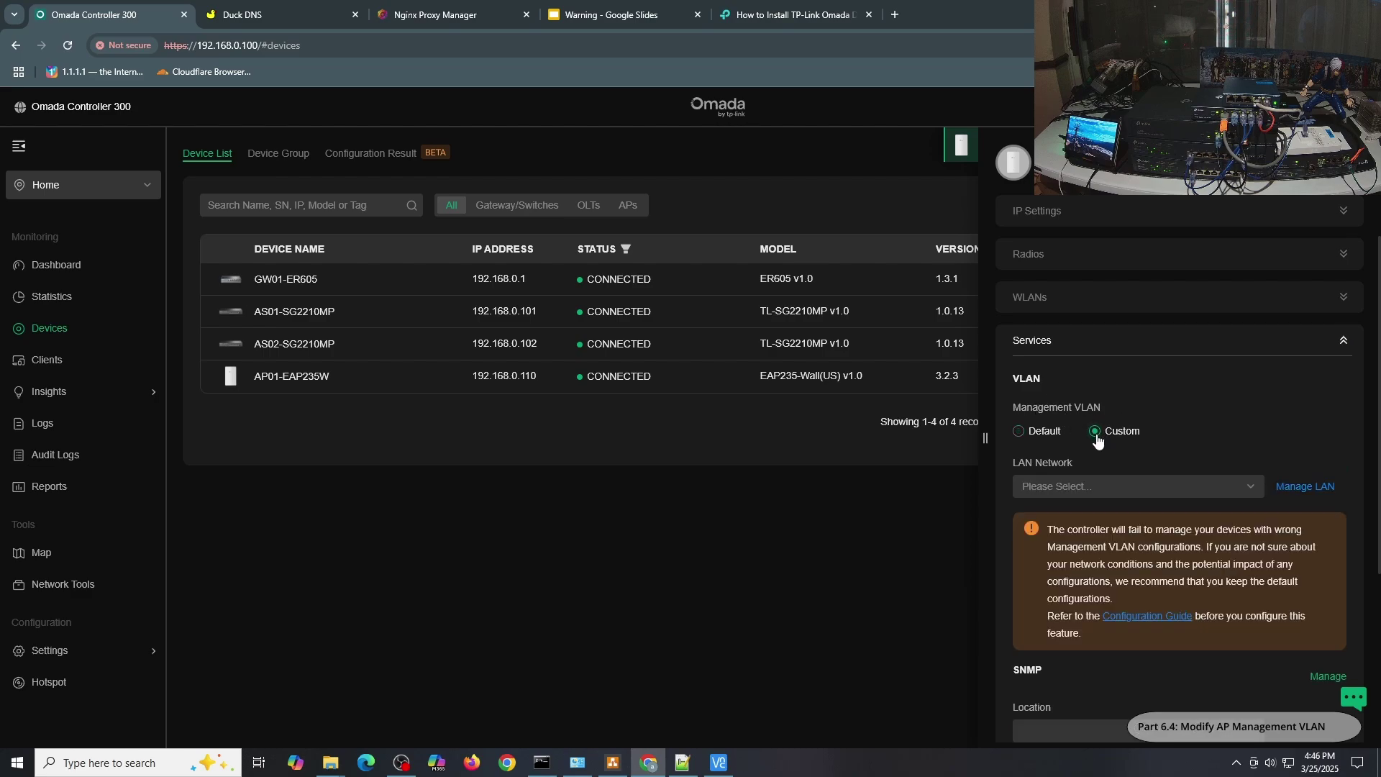
{"action": "left_click", "coordinate": [1197, 494]}
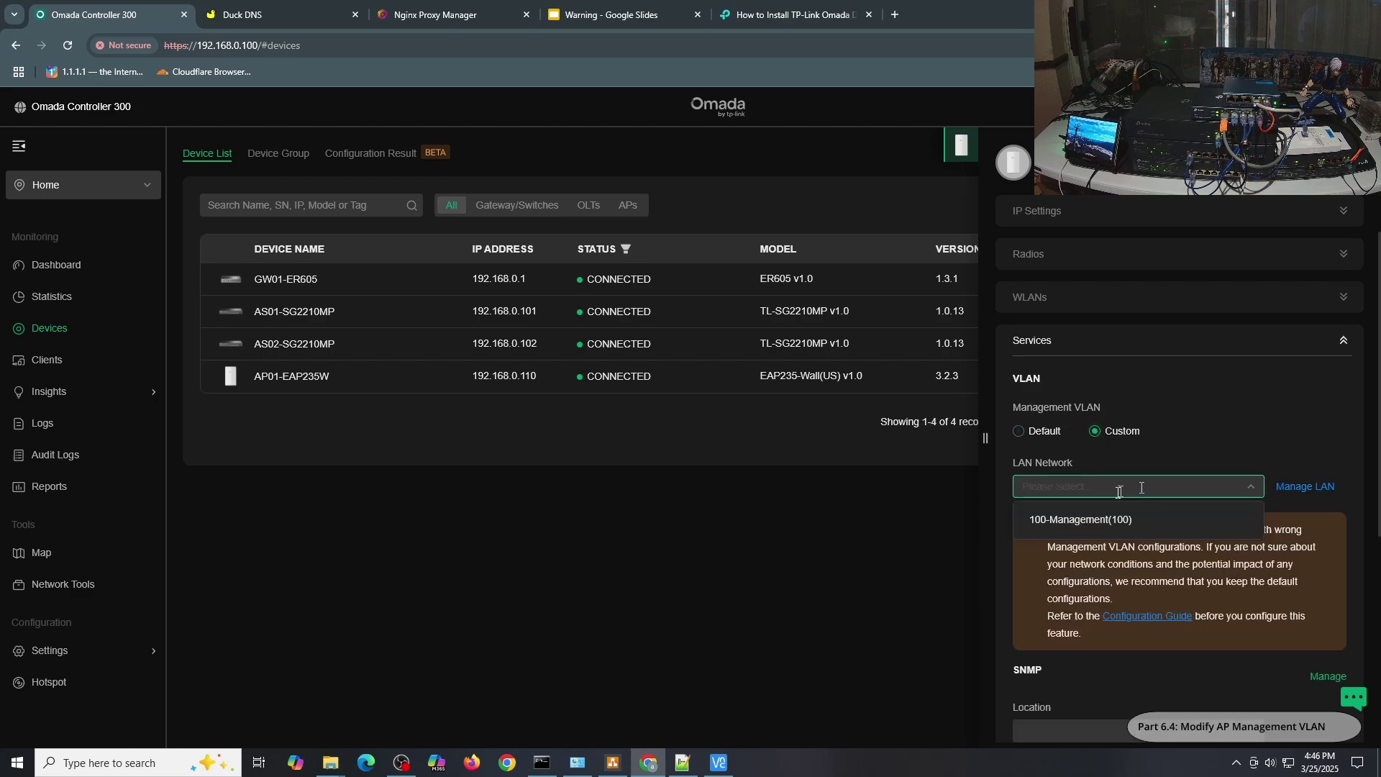
{"action": "left_click", "coordinate": [1091, 520]}
{"action": "scroll", "coordinate": [1179, 447], "scroll_direction": "down", "scroll_amount": 5}
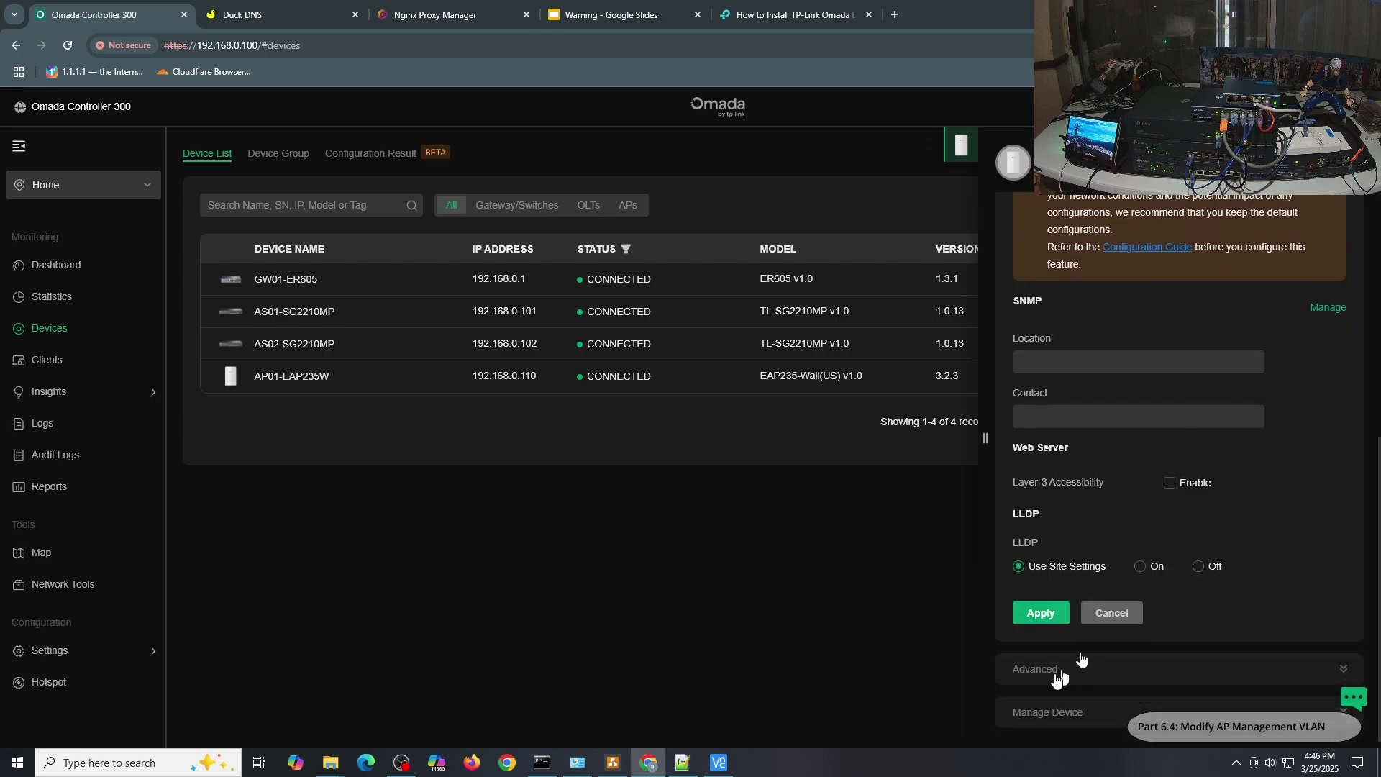
{"action": "left_click", "coordinate": [1042, 613]}
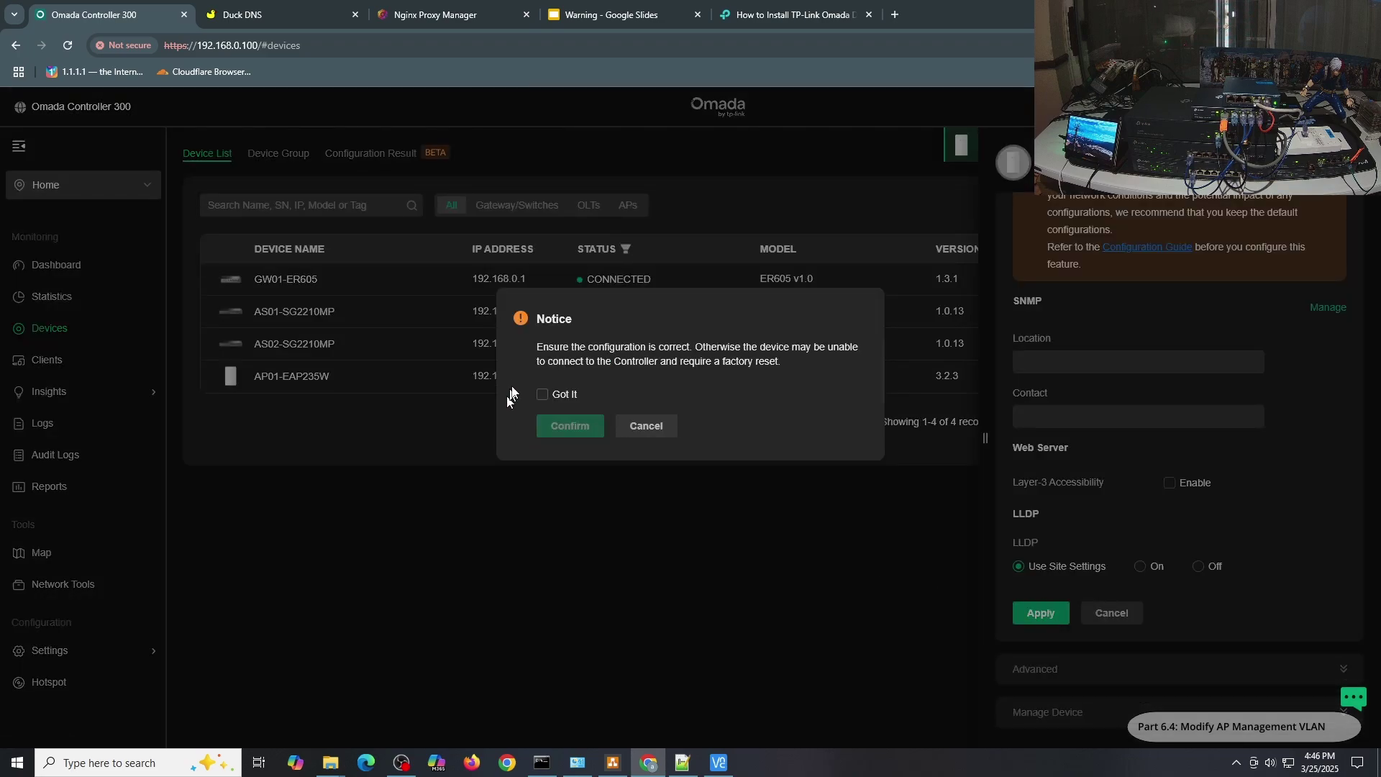
{"action": "left_click", "coordinate": [550, 399]}
{"action": "left_click", "coordinate": [571, 432]}
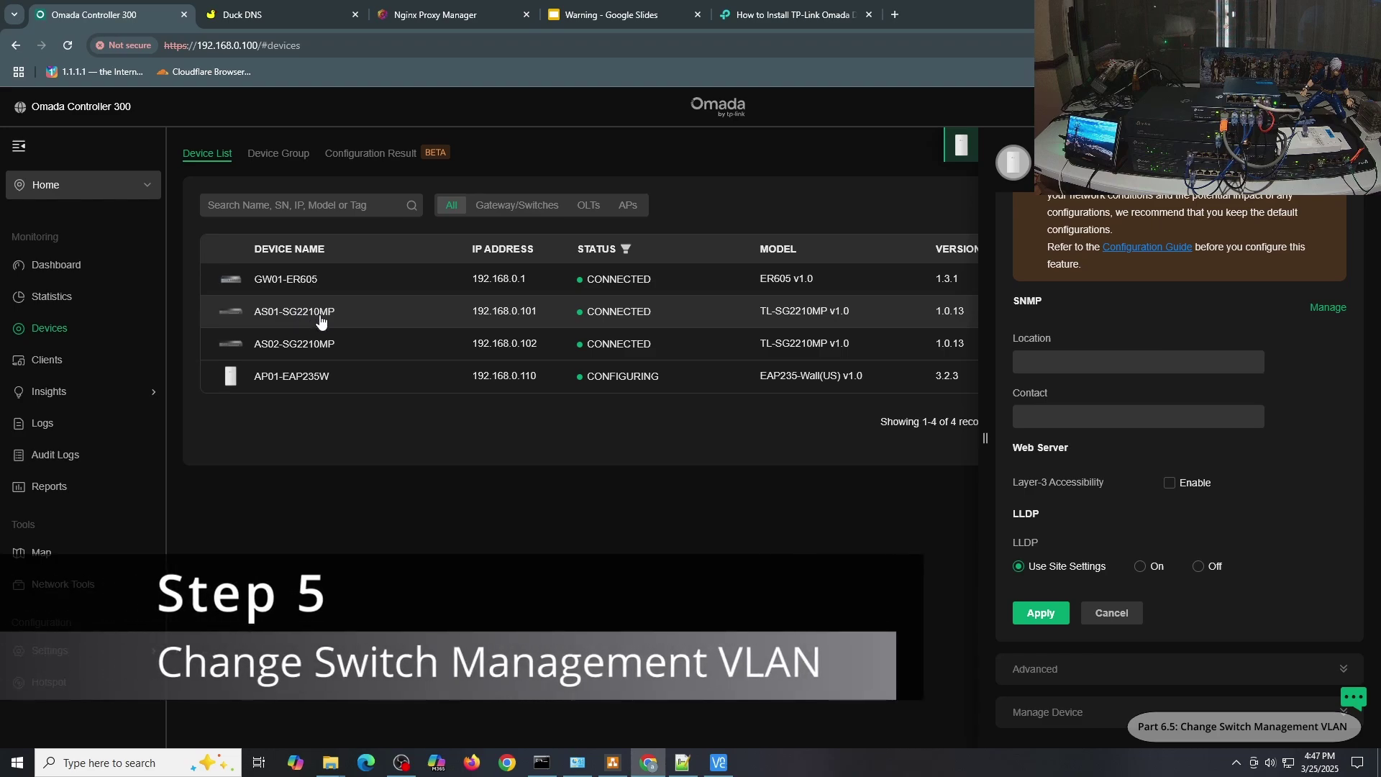
Edit AS01-SG2210MP's 100-Management VLAN interface and enable it as management VLAN.
{"action": "left_click", "coordinate": [320, 321]}
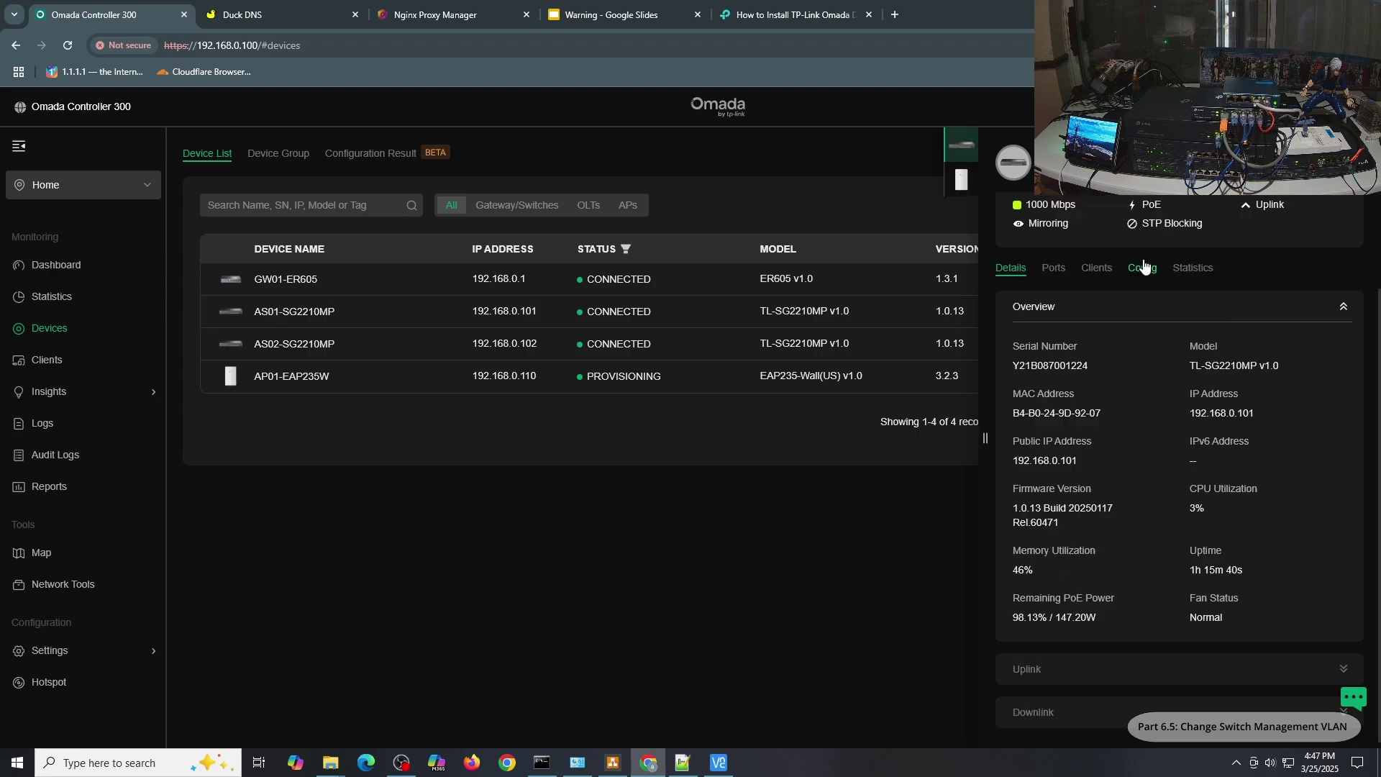
{"action": "left_click", "coordinate": [1144, 266]}
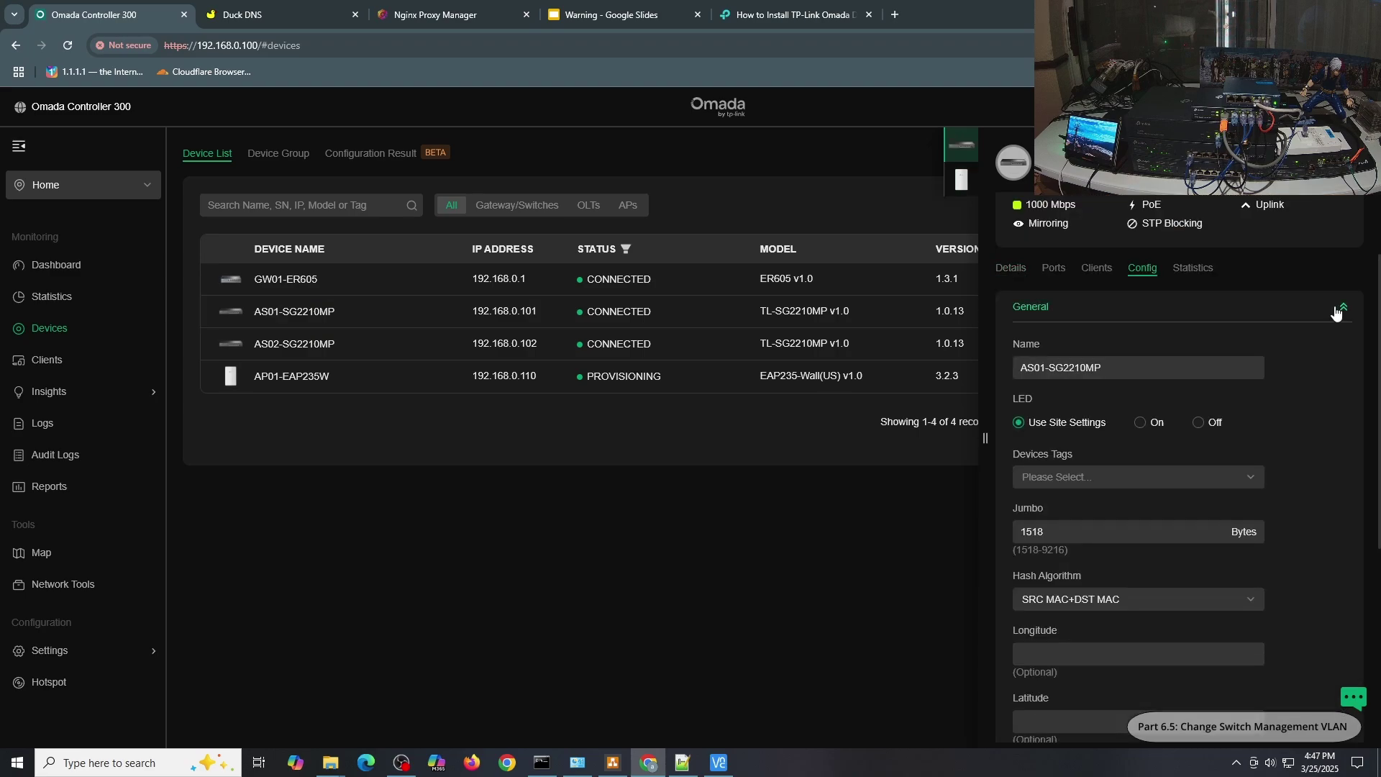
{"action": "left_click", "coordinate": [1339, 307]}
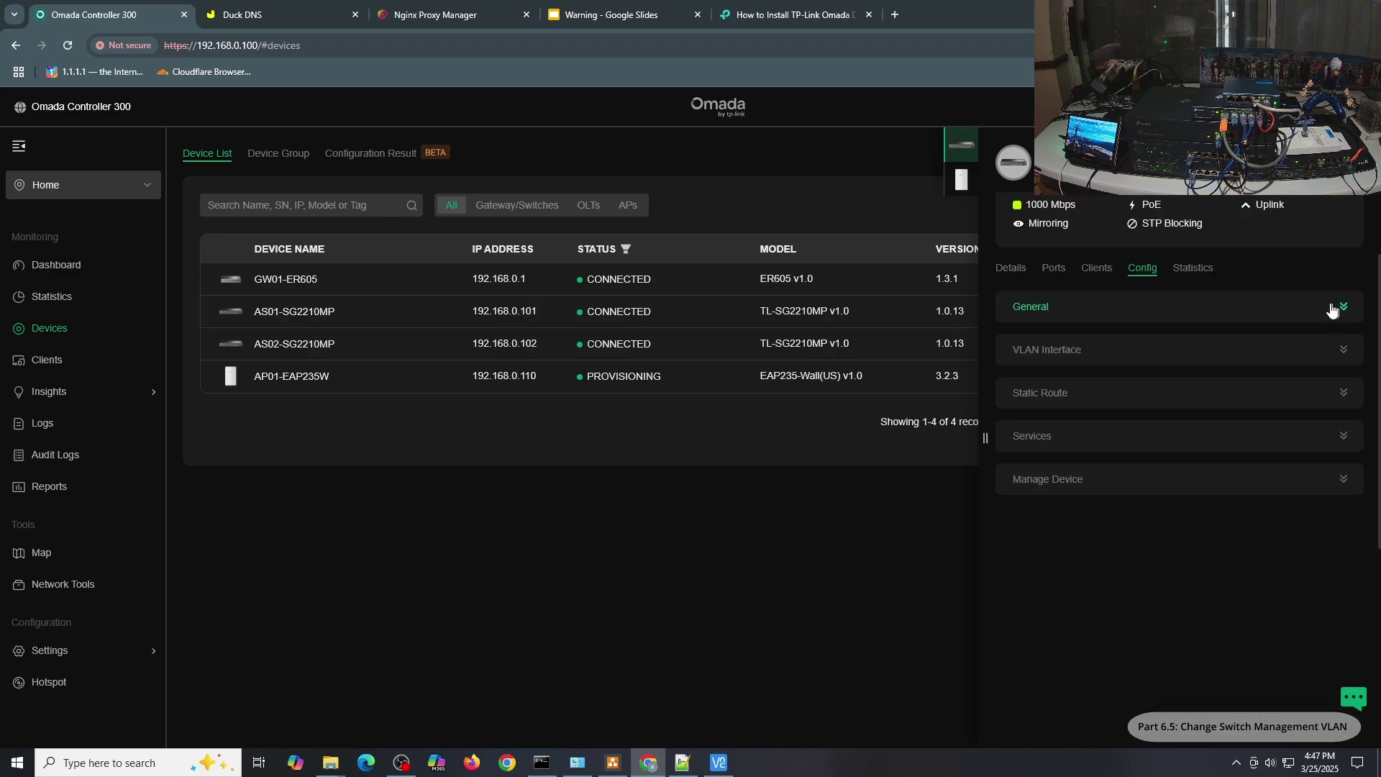
{"action": "left_click", "coordinate": [1106, 352]}
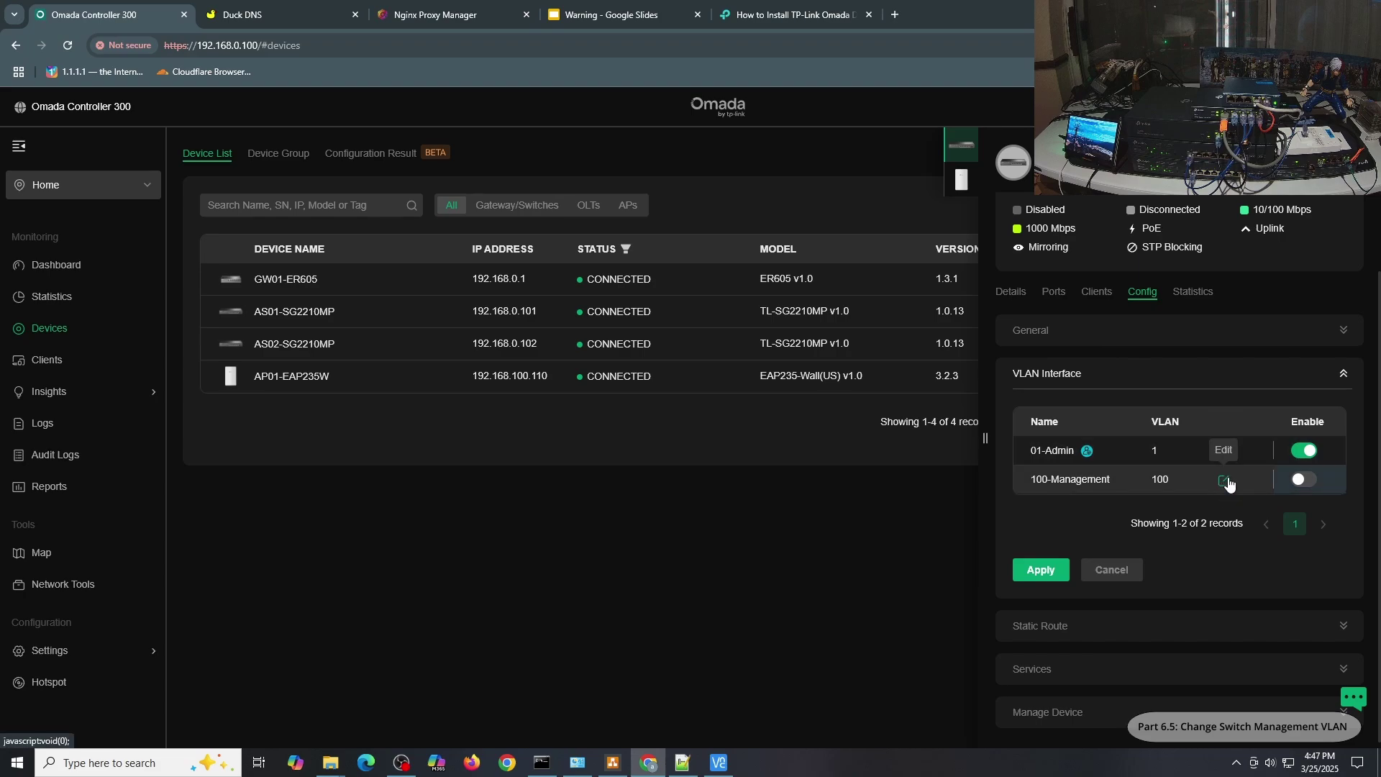
{"action": "left_click", "coordinate": [1225, 482]}
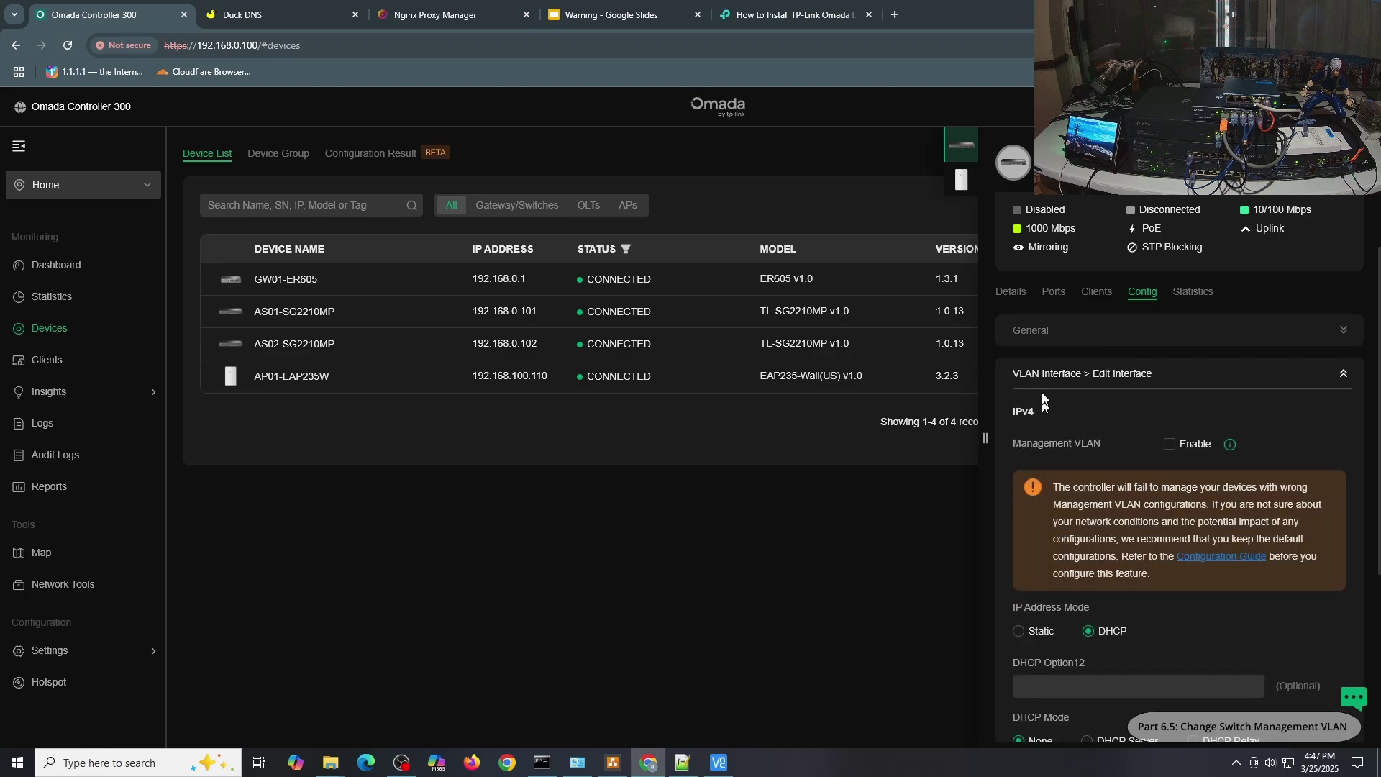
{"action": "left_click", "coordinate": [1169, 444]}
{"action": "scroll", "coordinate": [1224, 421], "scroll_direction": "down", "scroll_amount": 4}
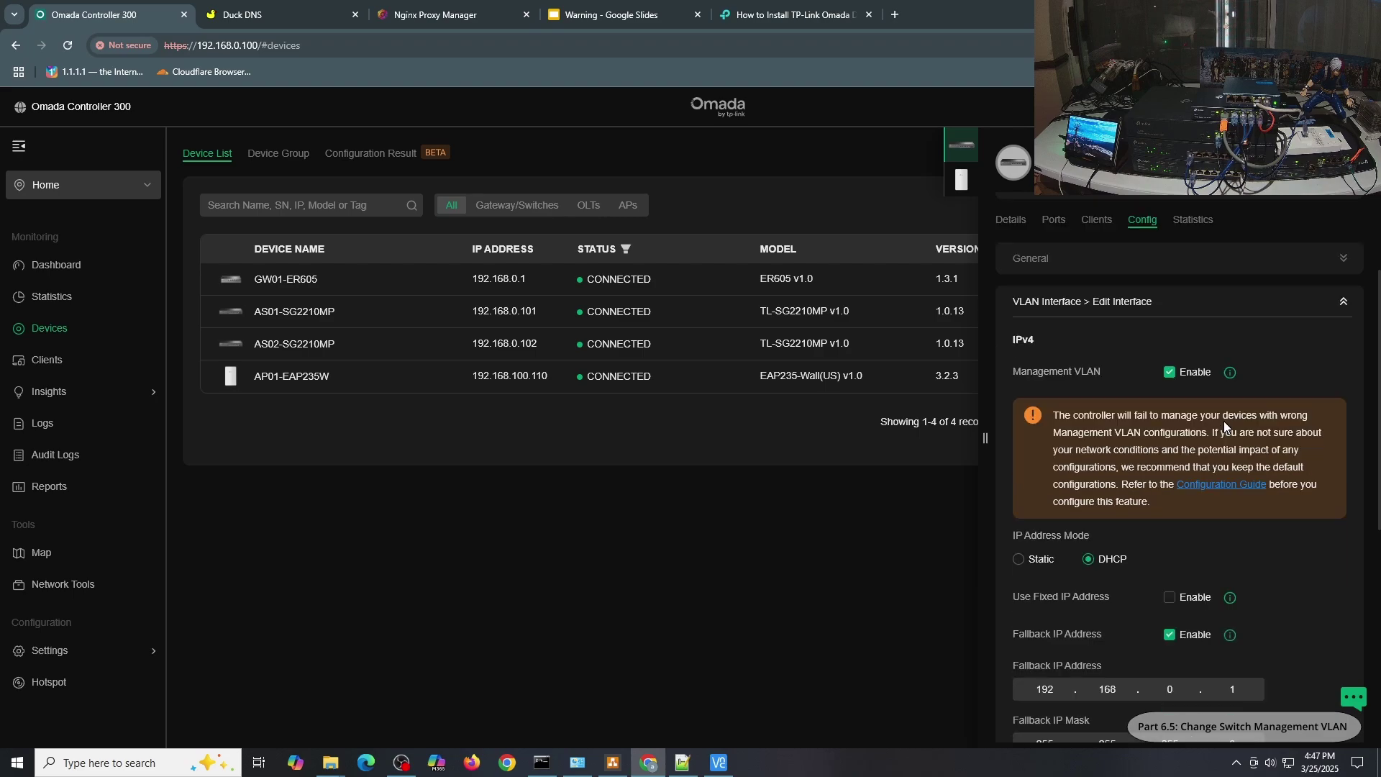
{"action": "left_click", "coordinate": [1164, 471]}
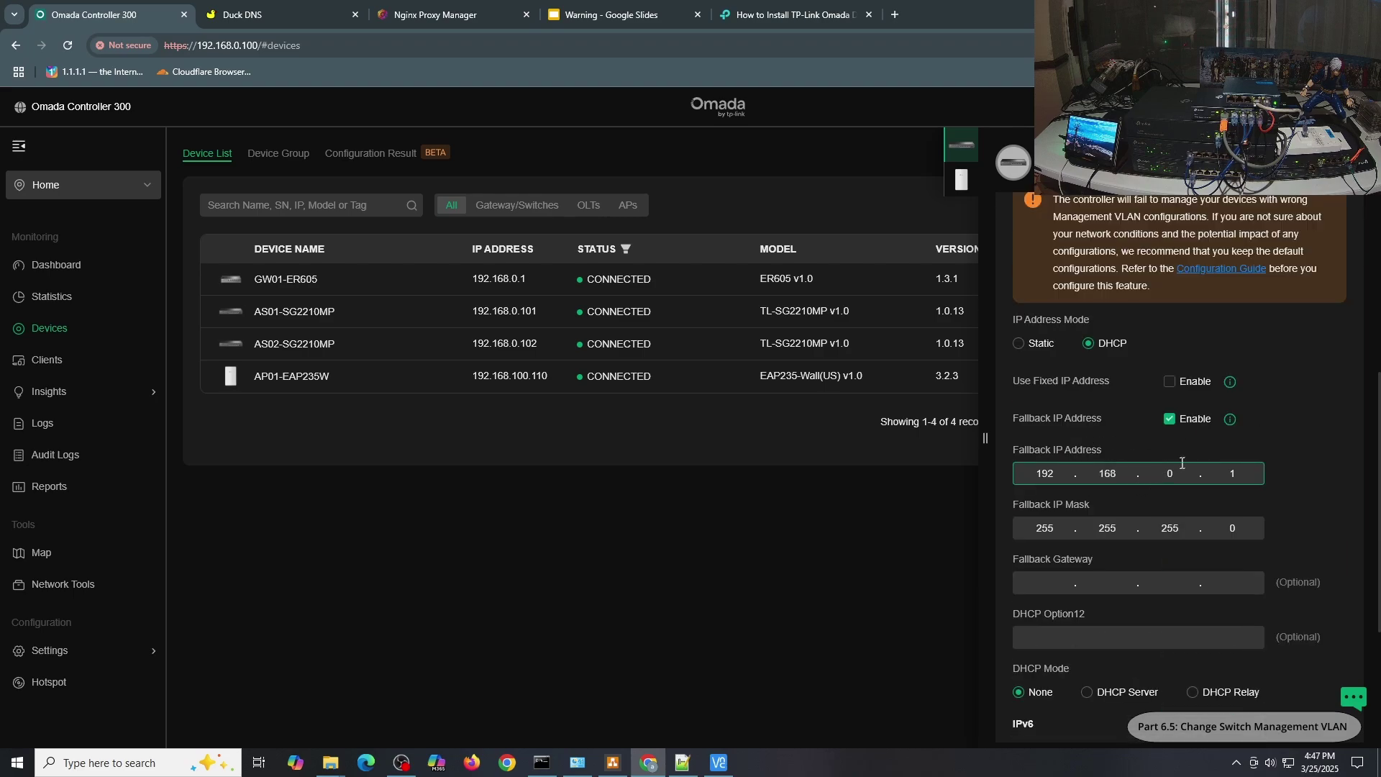
Set fixed IP and fallback IP 192.168.100.101 on 100-Management.
{"action": "left_click", "coordinate": [1170, 382]}
{"action": "left_click", "coordinate": [1155, 437]}
{"action": "left_click", "coordinate": [1105, 496]}
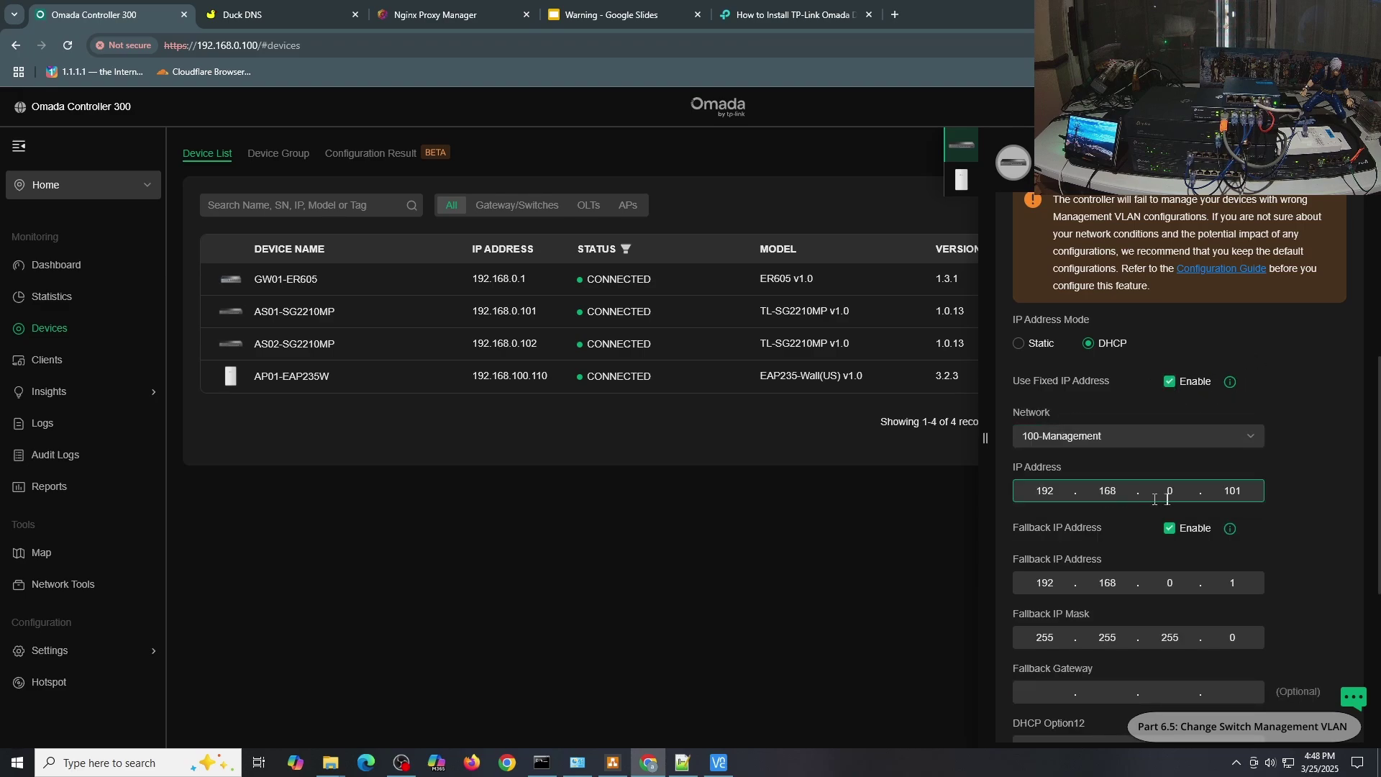
{"action": "double_click", "coordinate": [1171, 492]}
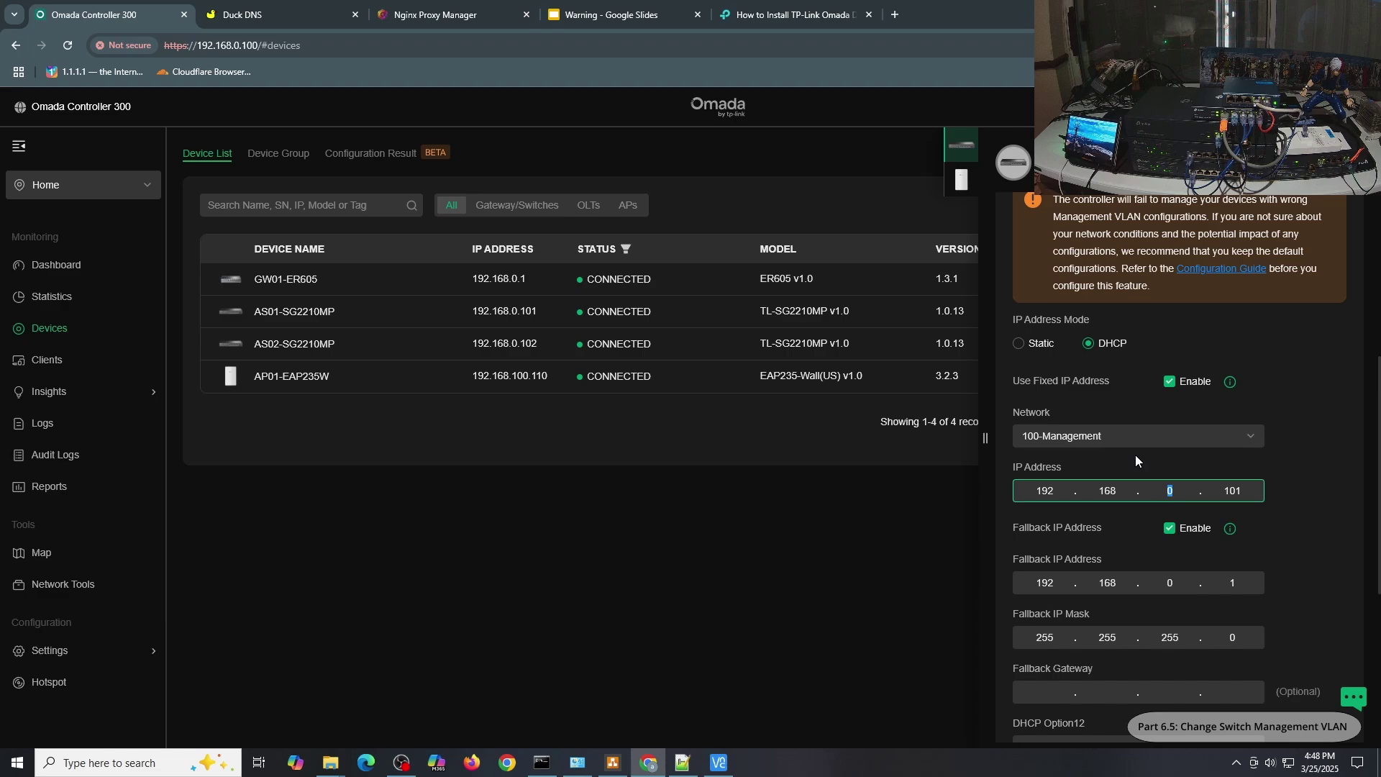
{"action": "type", "text": "100"}
{"action": "double_click", "coordinate": [1170, 583]}
{"action": "type", "text": "100."}
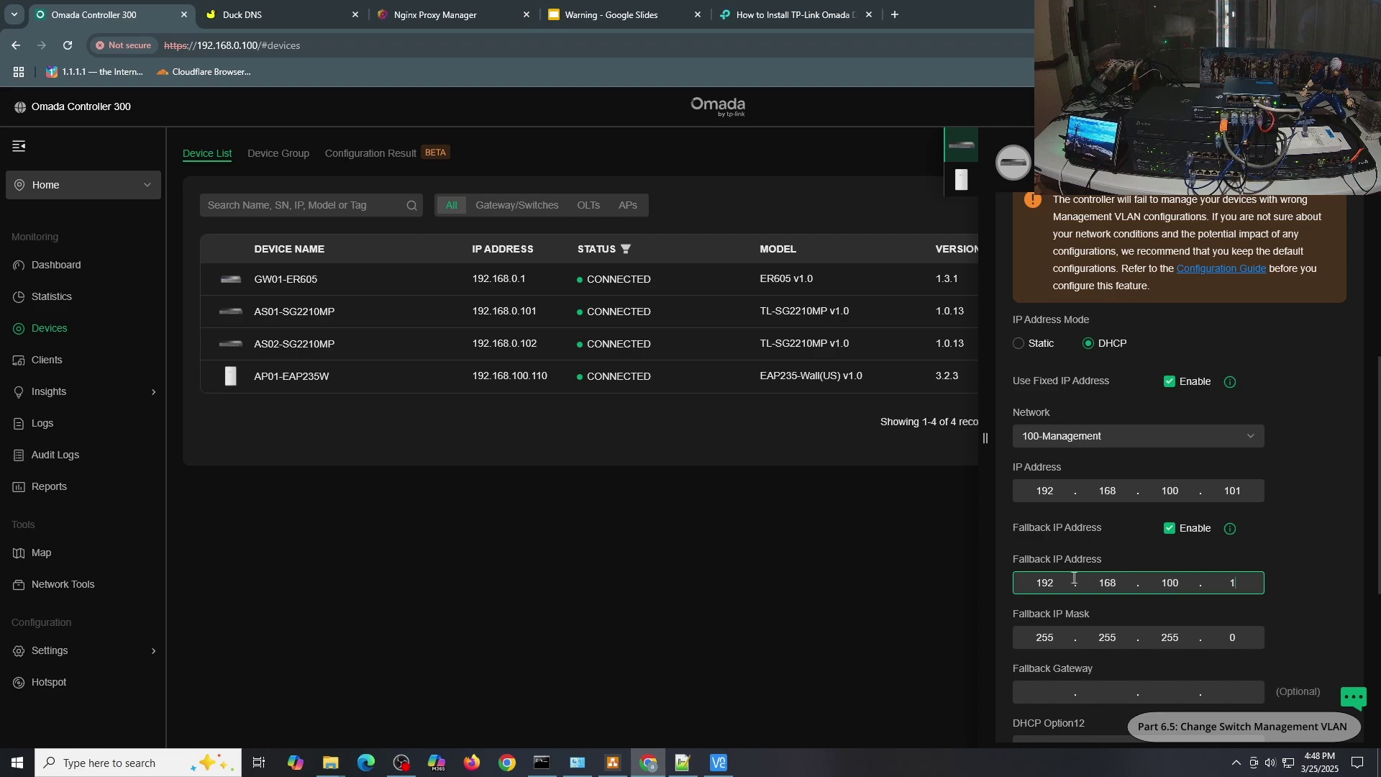
{"action": "type", "text": "101"}
Enter fallback gateway 192.168.100.1, then apply and confirm the switch settings.
{"action": "left_click", "coordinate": [1036, 701]}
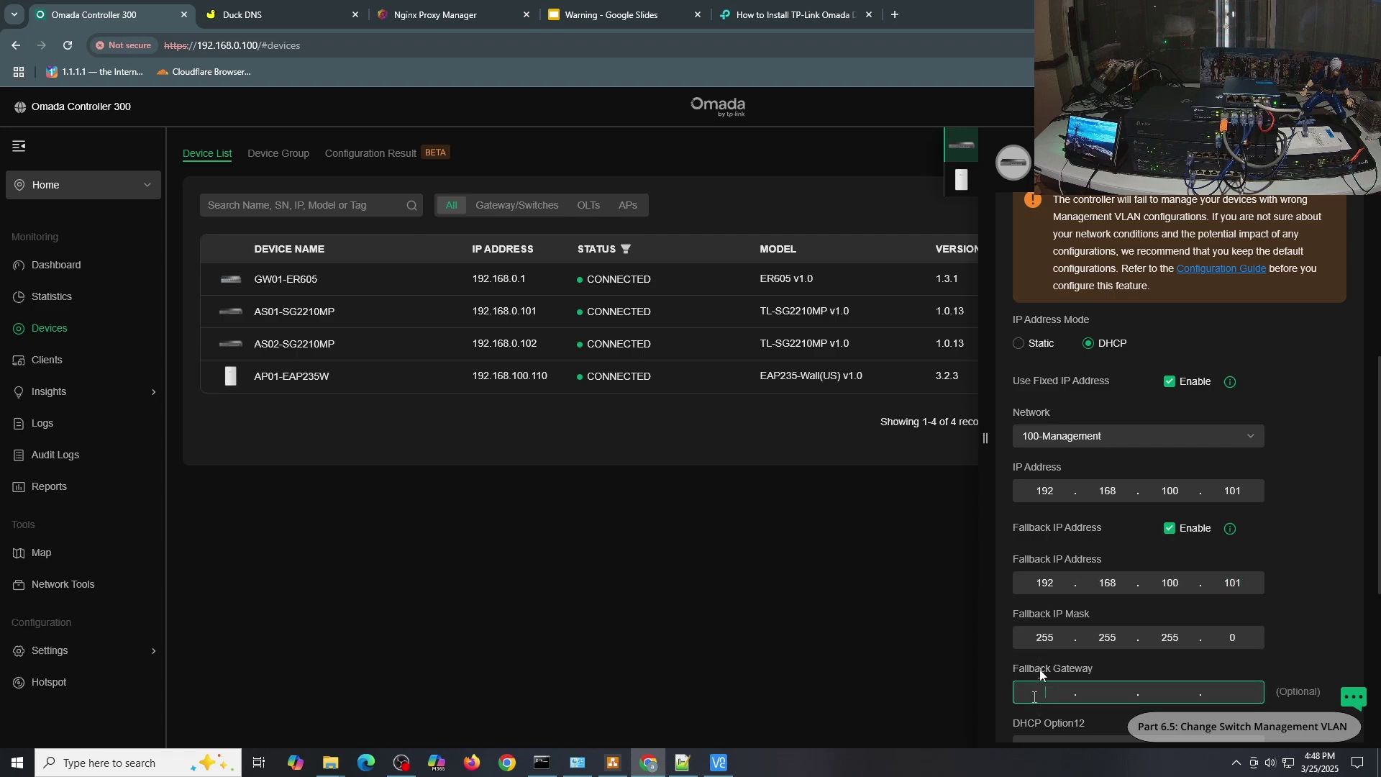
{"action": "type", "text": "192.168.100.1"}
{"action": "scroll", "coordinate": [1048, 648], "scroll_direction": "down", "scroll_amount": 4}
{"action": "left_click", "coordinate": [1034, 630]}
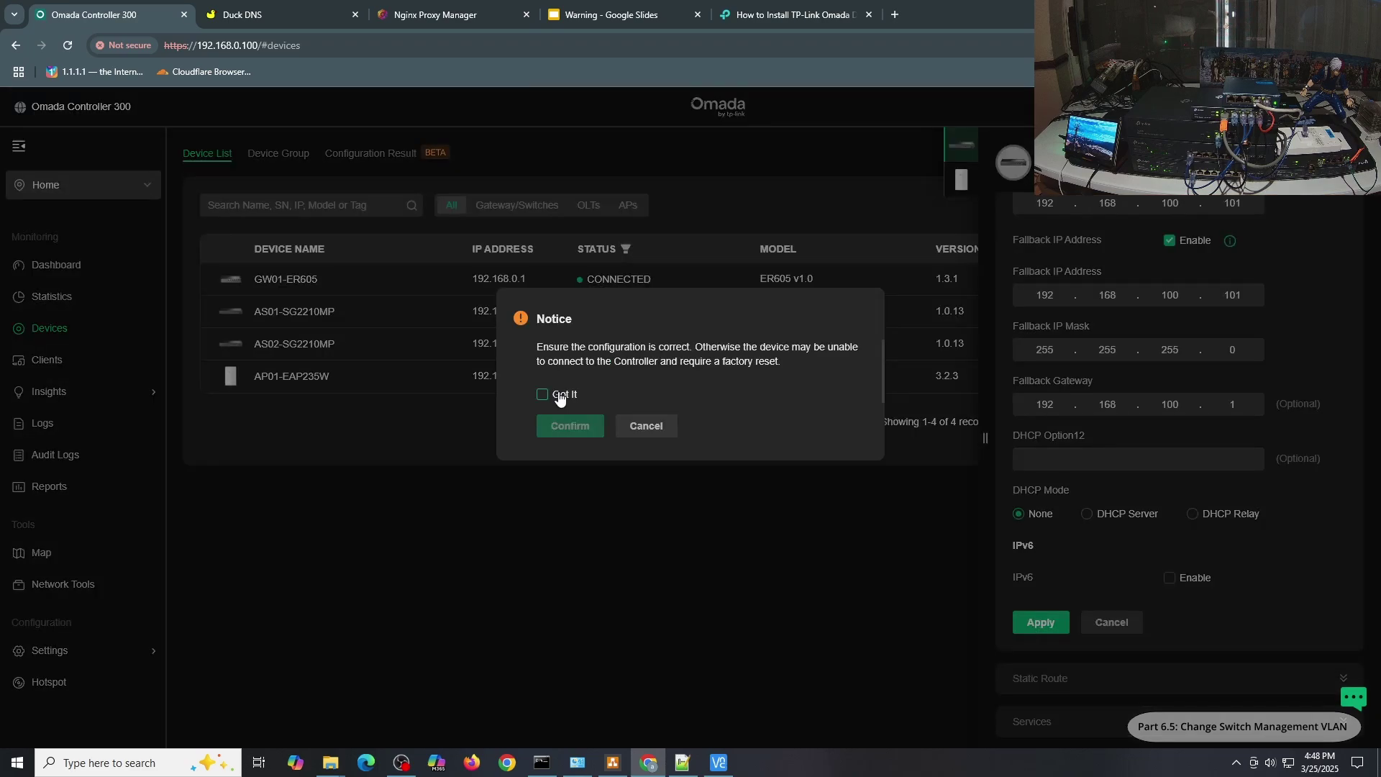
{"action": "left_click", "coordinate": [560, 394]}
{"action": "left_click", "coordinate": [571, 436]}
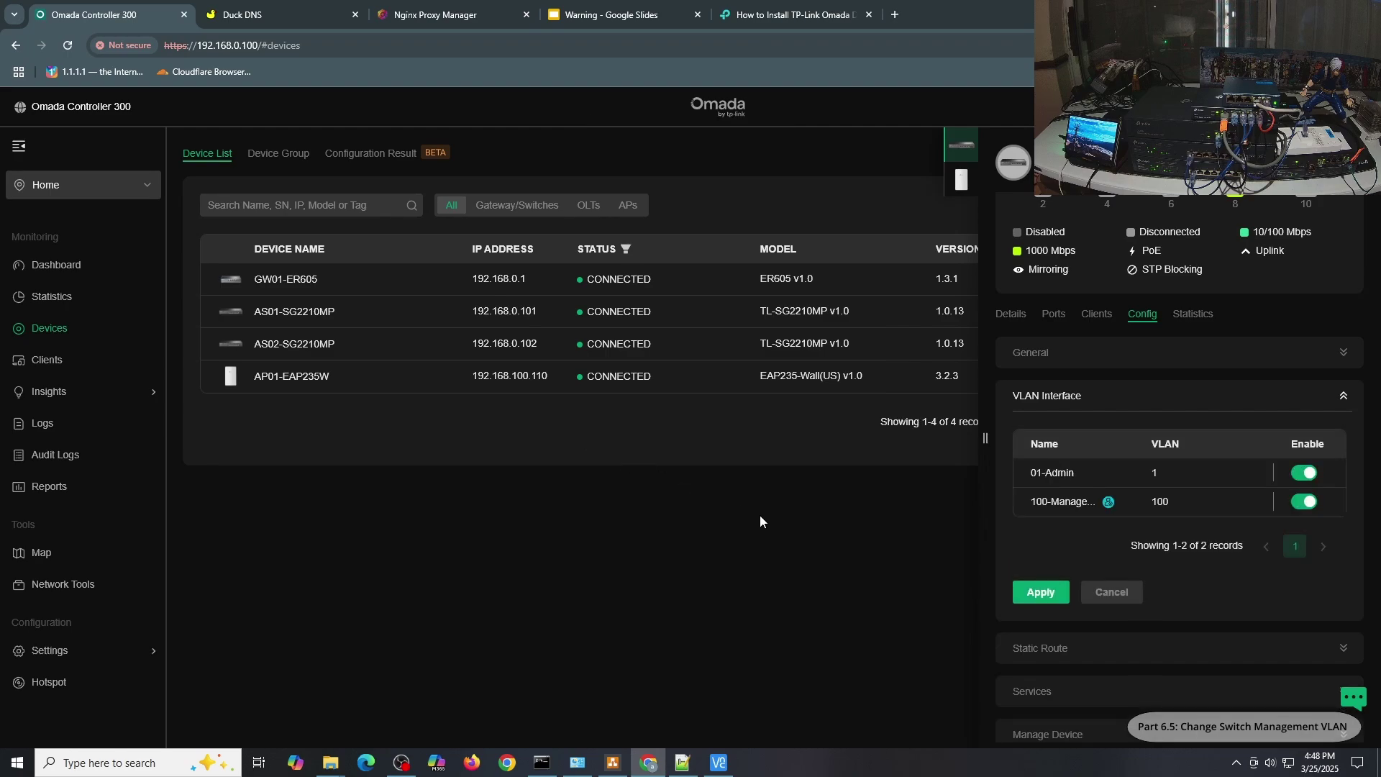
Edit the 100-Management VLAN interface on switch AS02-SG2210MP.
{"action": "left_click", "coordinate": [511, 349]}
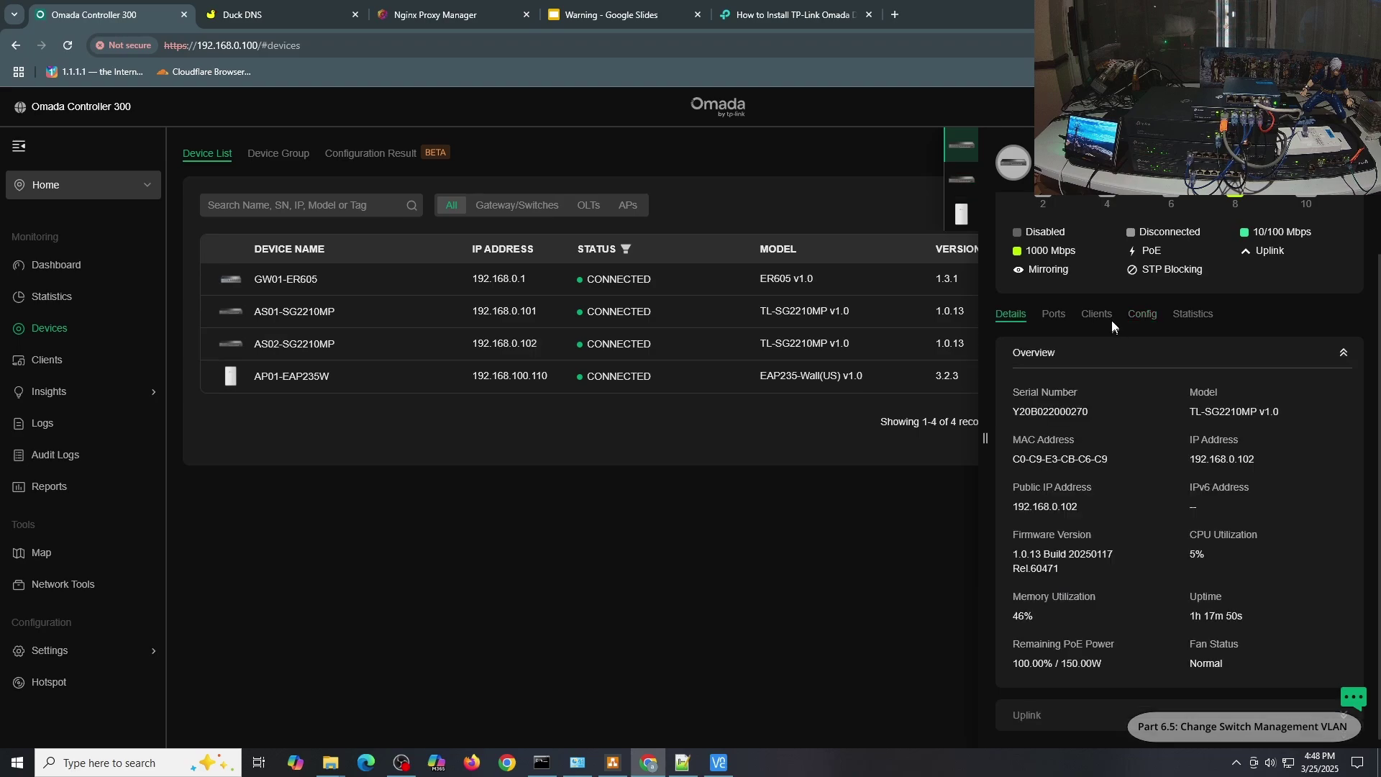
{"action": "left_click", "coordinate": [1150, 320]}
{"action": "left_click", "coordinate": [1159, 353]}
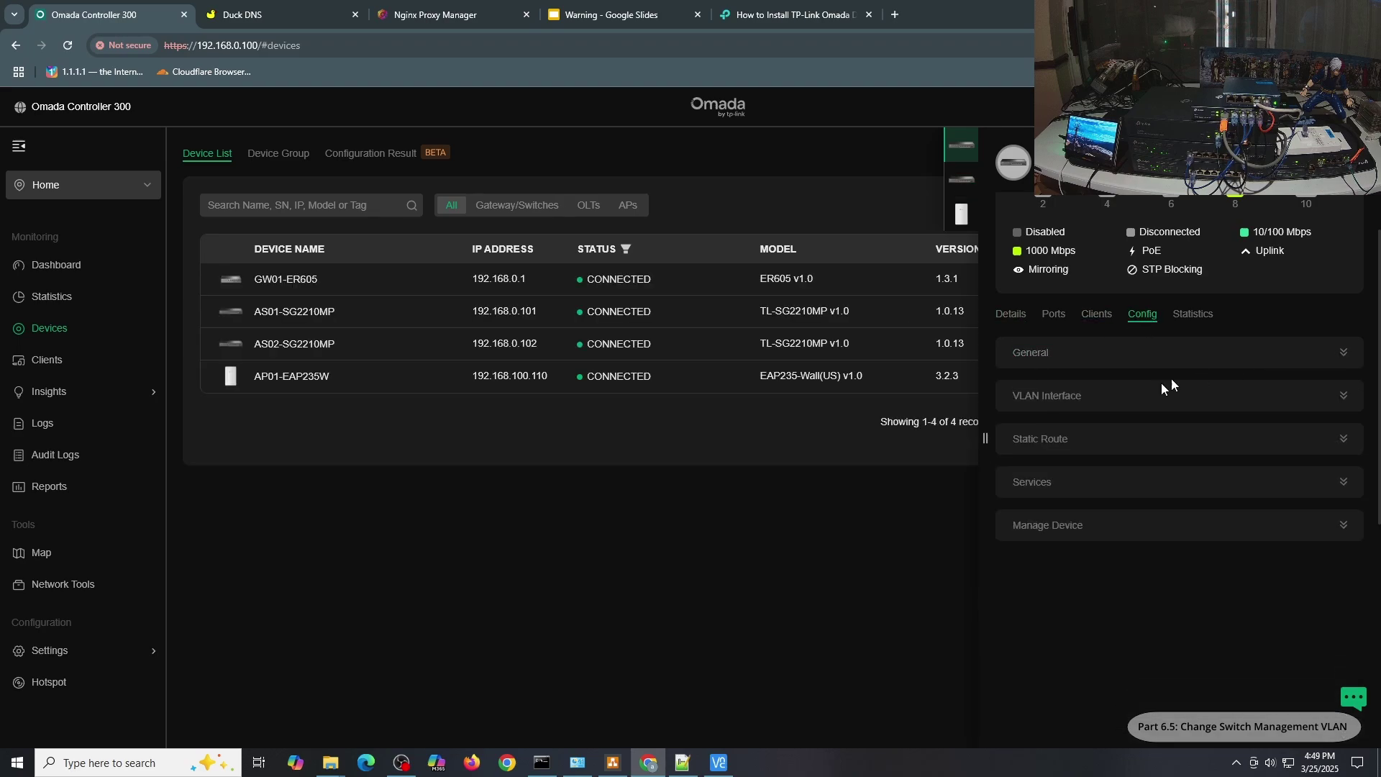
{"action": "left_click", "coordinate": [1109, 406]}
{"action": "left_click", "coordinate": [1254, 502]}
{"action": "scroll", "coordinate": [1194, 439], "scroll_direction": "down", "scroll_amount": 2}
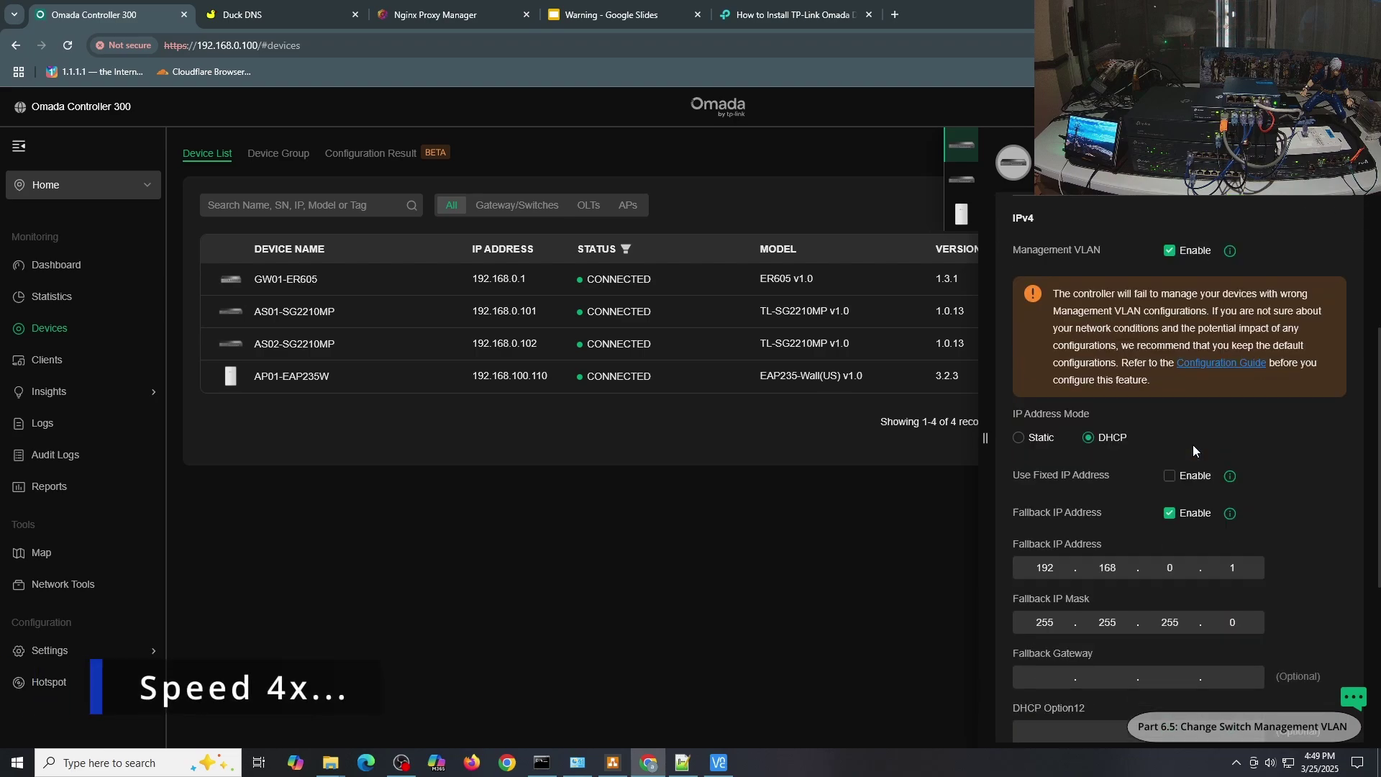
Set fixed IP and fallback IP 192.168.100.102 on 100-Management.
{"action": "left_click", "coordinate": [1172, 475]}
{"action": "left_click", "coordinate": [1189, 534]}
{"action": "left_click", "coordinate": [1180, 582]}
{"action": "double_click", "coordinate": [1174, 585]}
{"action": "type", "text": "100"}
{"action": "scroll", "coordinate": [1177, 565], "scroll_direction": "down", "scroll_amount": 1}
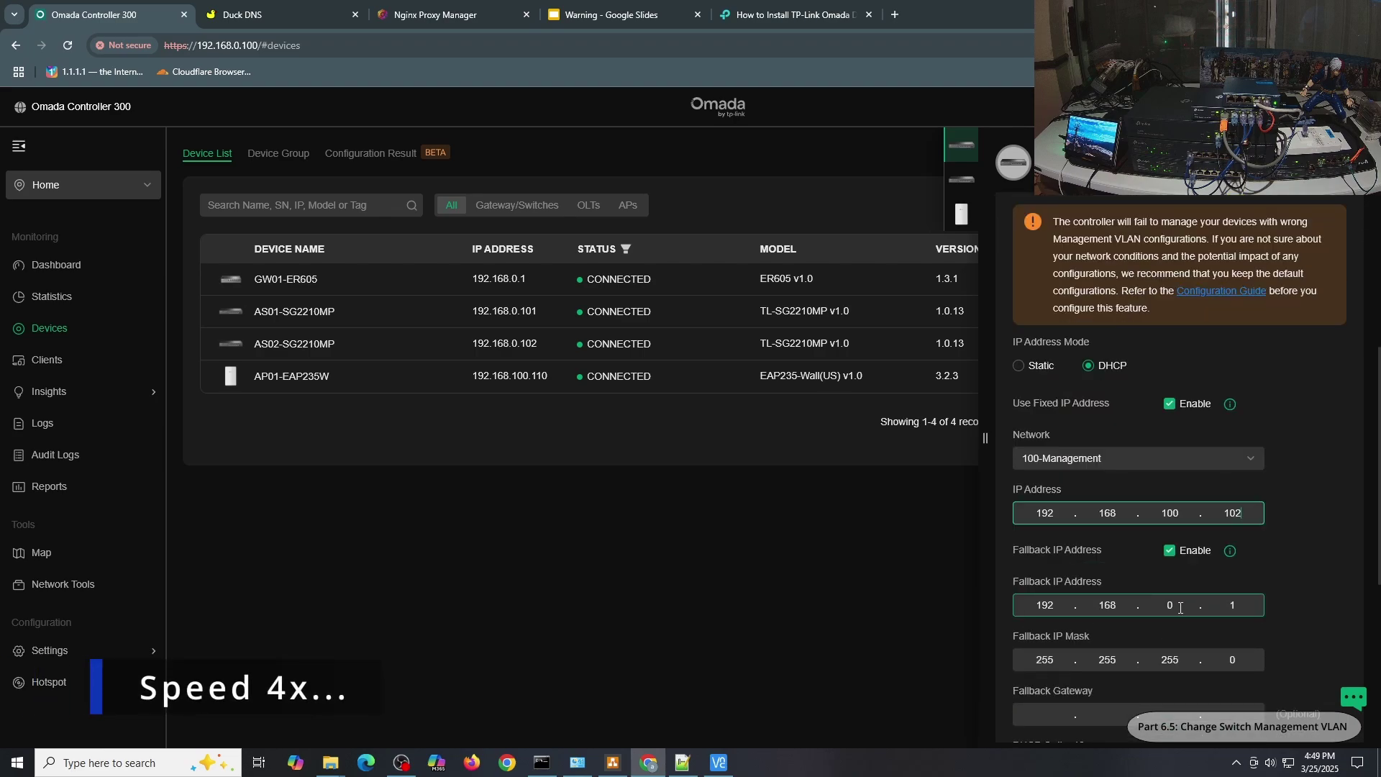
{"action": "double_click", "coordinate": [1176, 607]}
{"action": "type", "text": "100.102"}
Enter fallback gateway 192.168.100.1, then apply and confirm AS02's settings.
{"action": "left_click", "coordinate": [1046, 715]}
{"action": "type", "text": "192.168.100.1"}
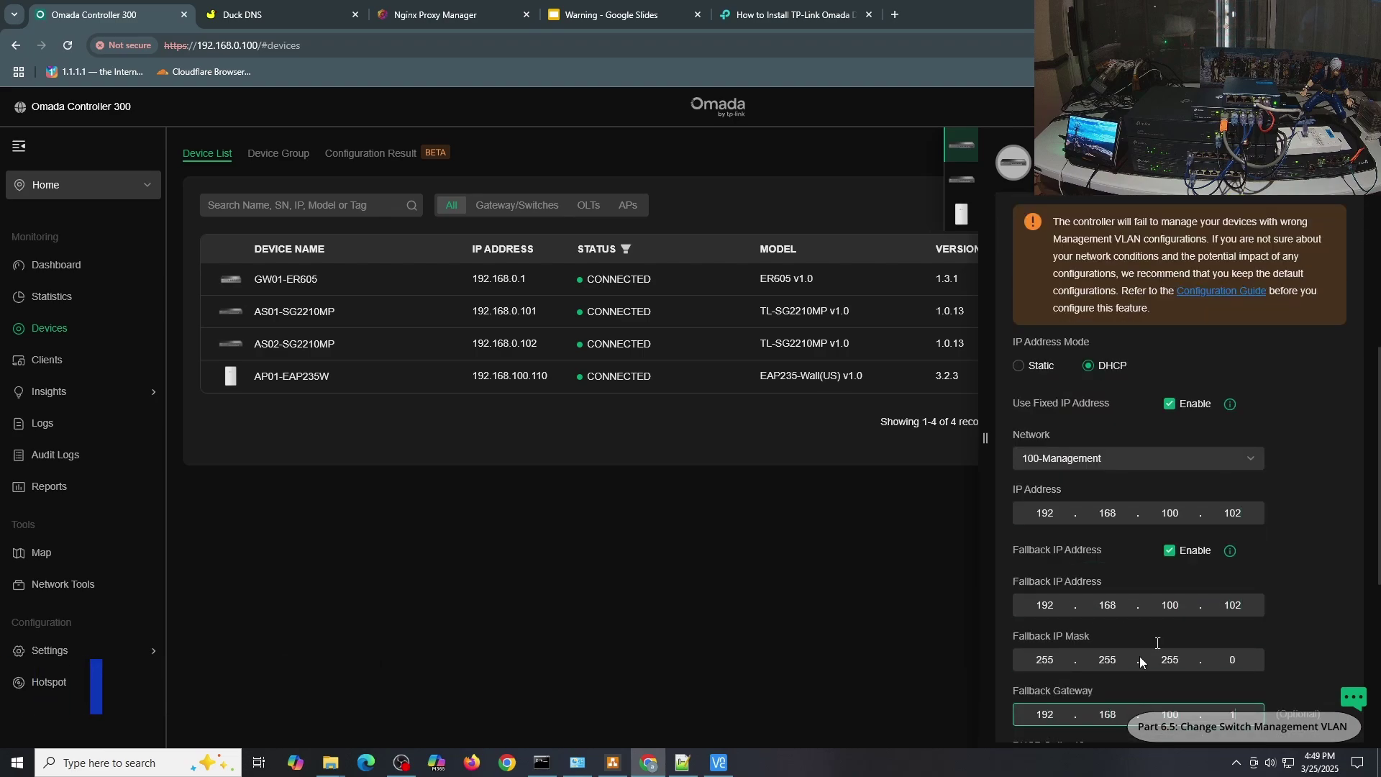
{"action": "scroll", "coordinate": [1139, 656], "scroll_direction": "down", "scroll_amount": 4}
{"action": "left_click", "coordinate": [1030, 645]}
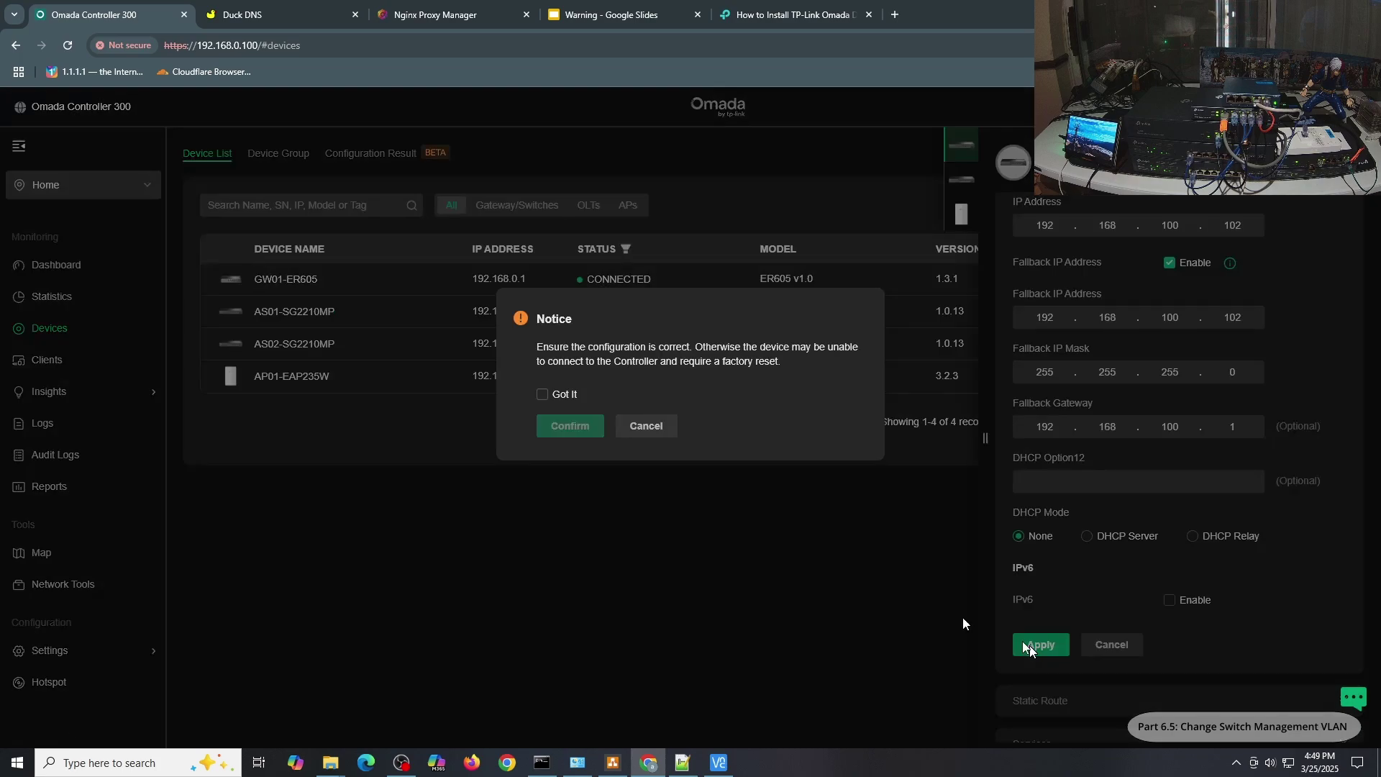
{"action": "left_click", "coordinate": [542, 394]}
{"action": "left_click", "coordinate": [568, 427]}
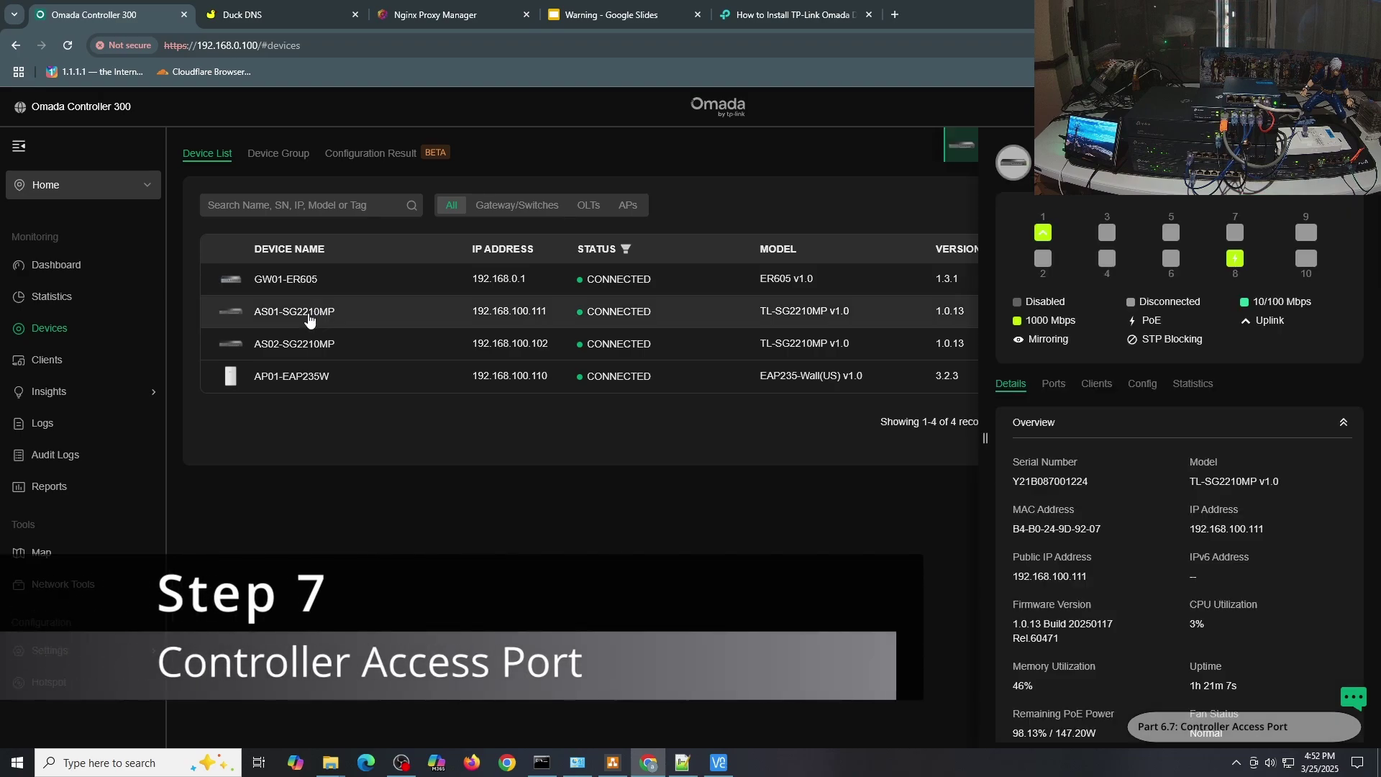
Assign the 100-Management profile to Port2 on AS01-SG2210MP and apply.
{"action": "left_click", "coordinate": [1064, 385]}
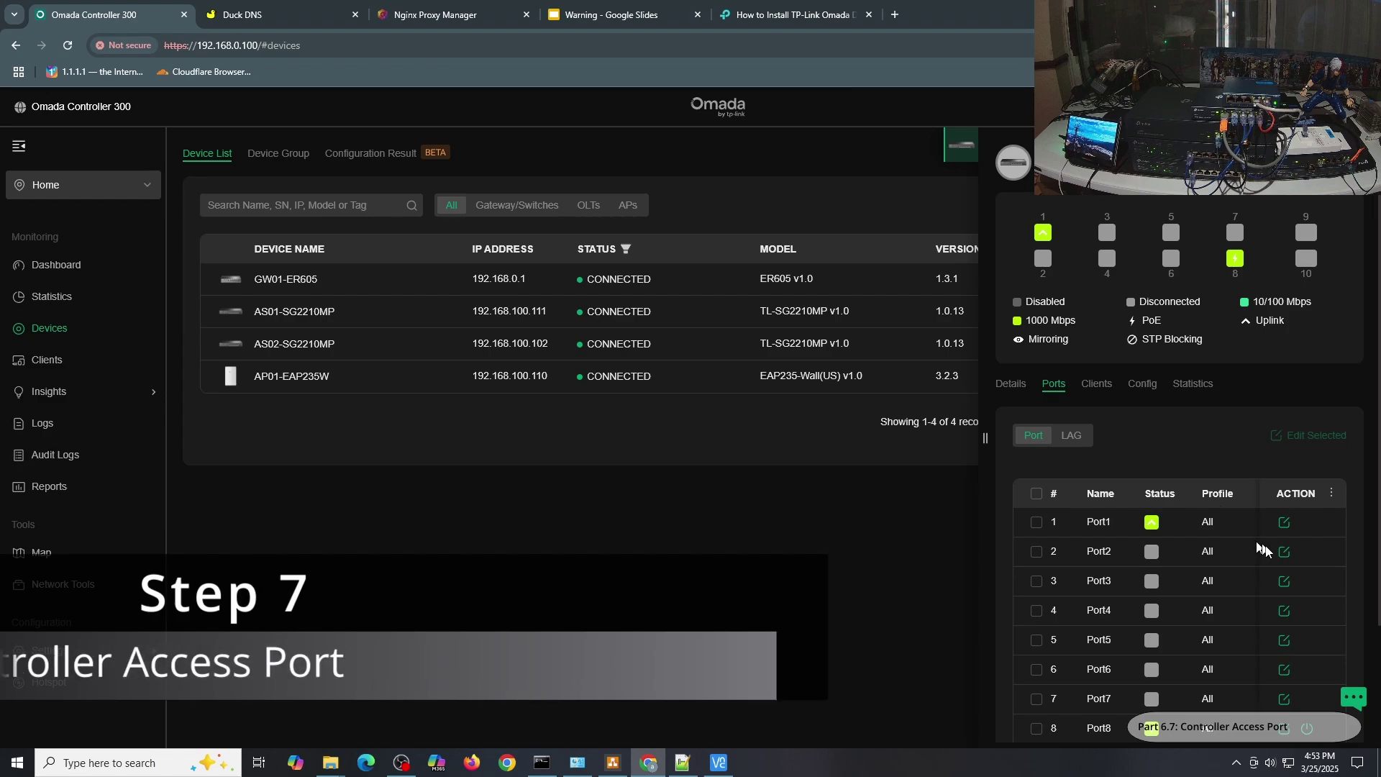
{"action": "left_click", "coordinate": [1290, 556]}
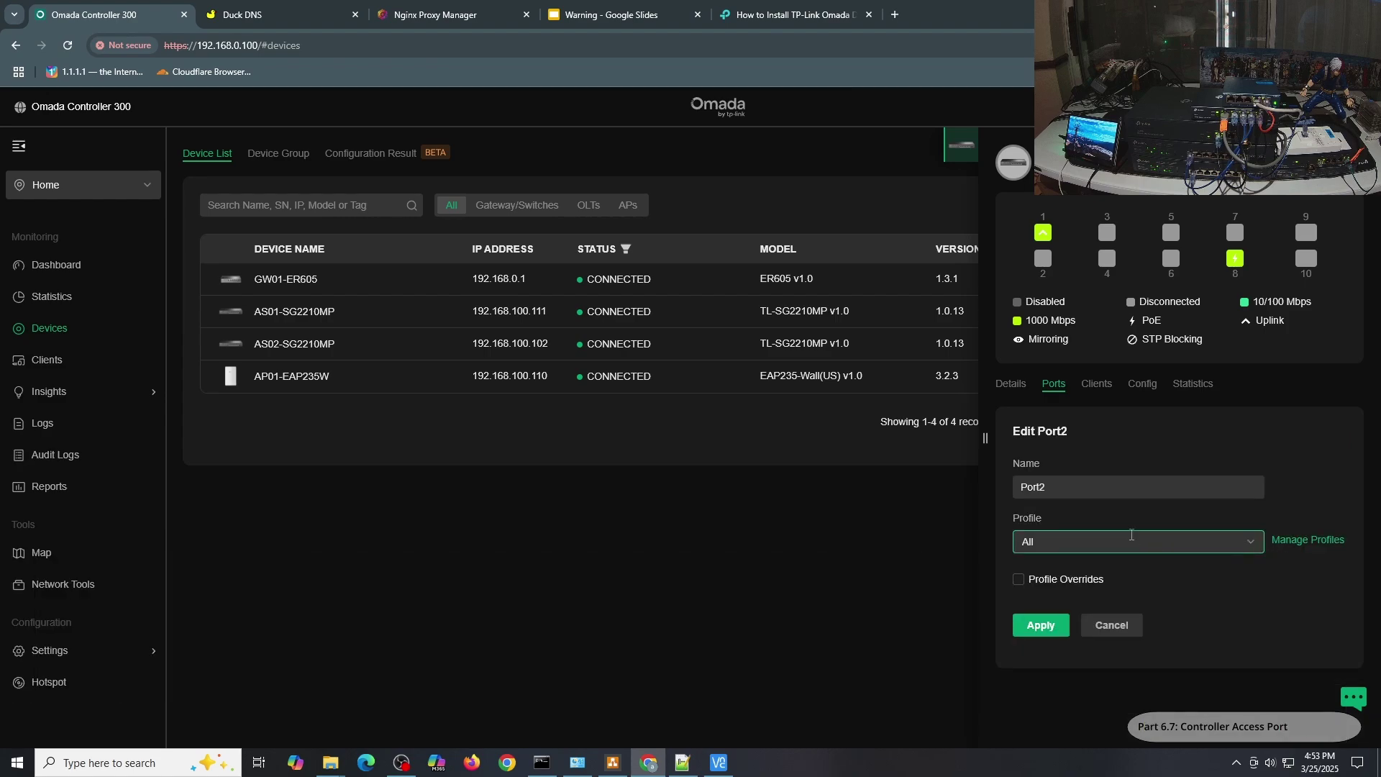
{"action": "left_click", "coordinate": [1130, 541]}
{"action": "left_click", "coordinate": [1068, 653]}
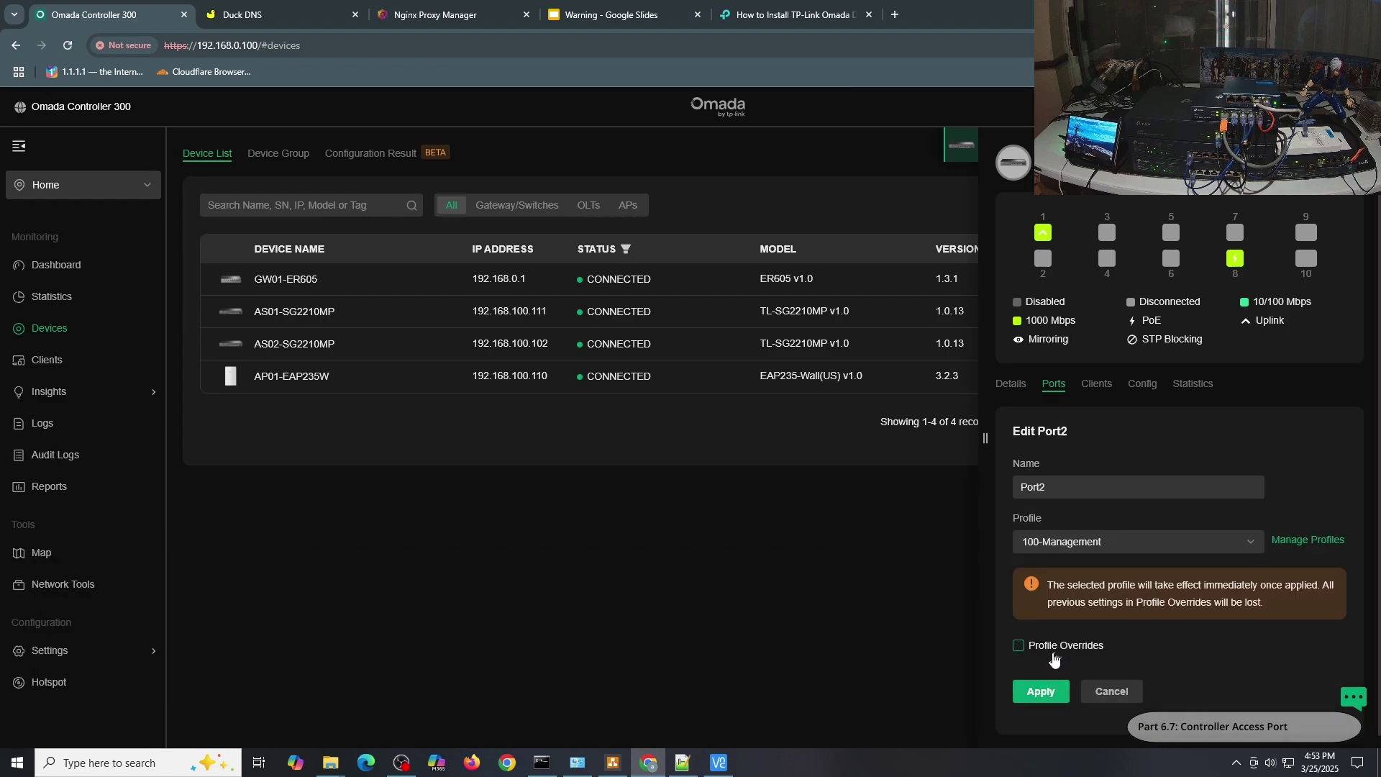
{"action": "left_click", "coordinate": [1036, 689]}
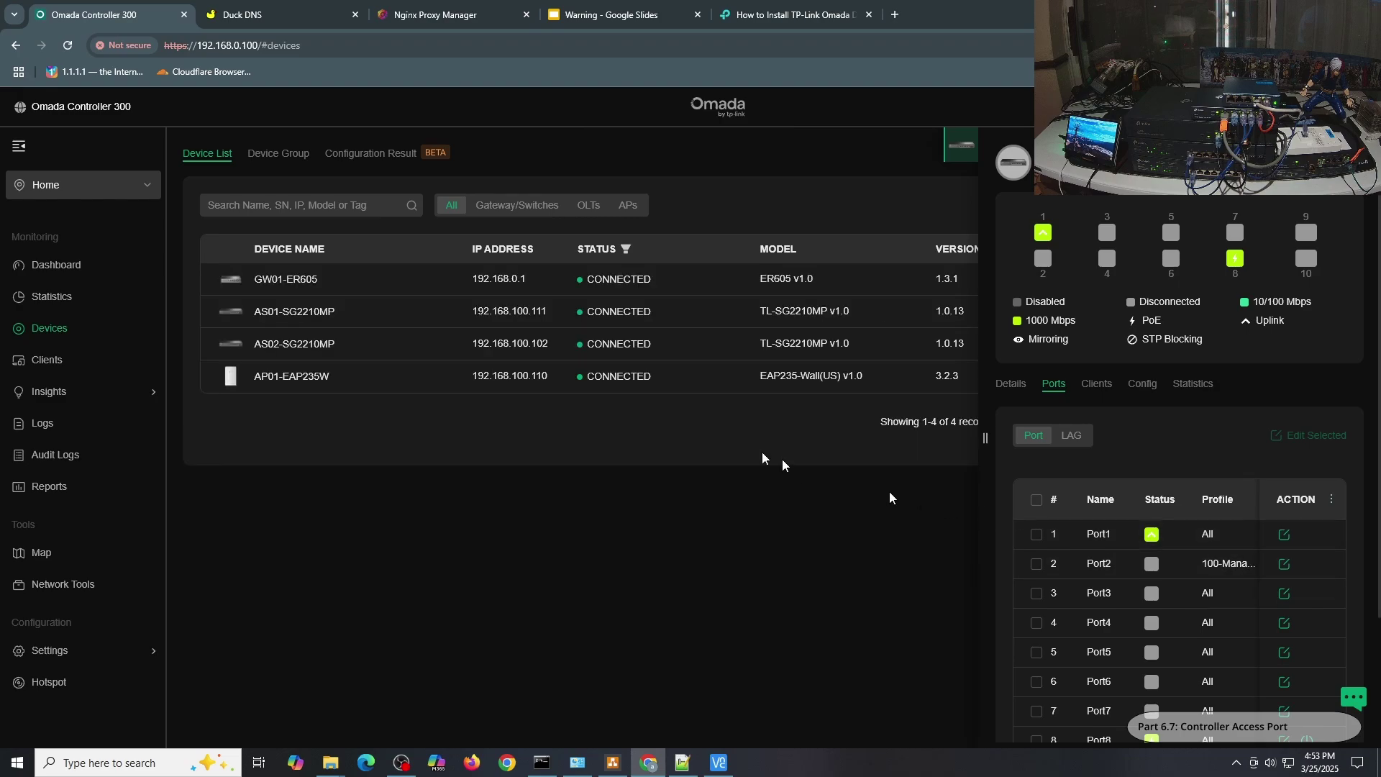
{"action": "left_click", "coordinate": [382, 357]}
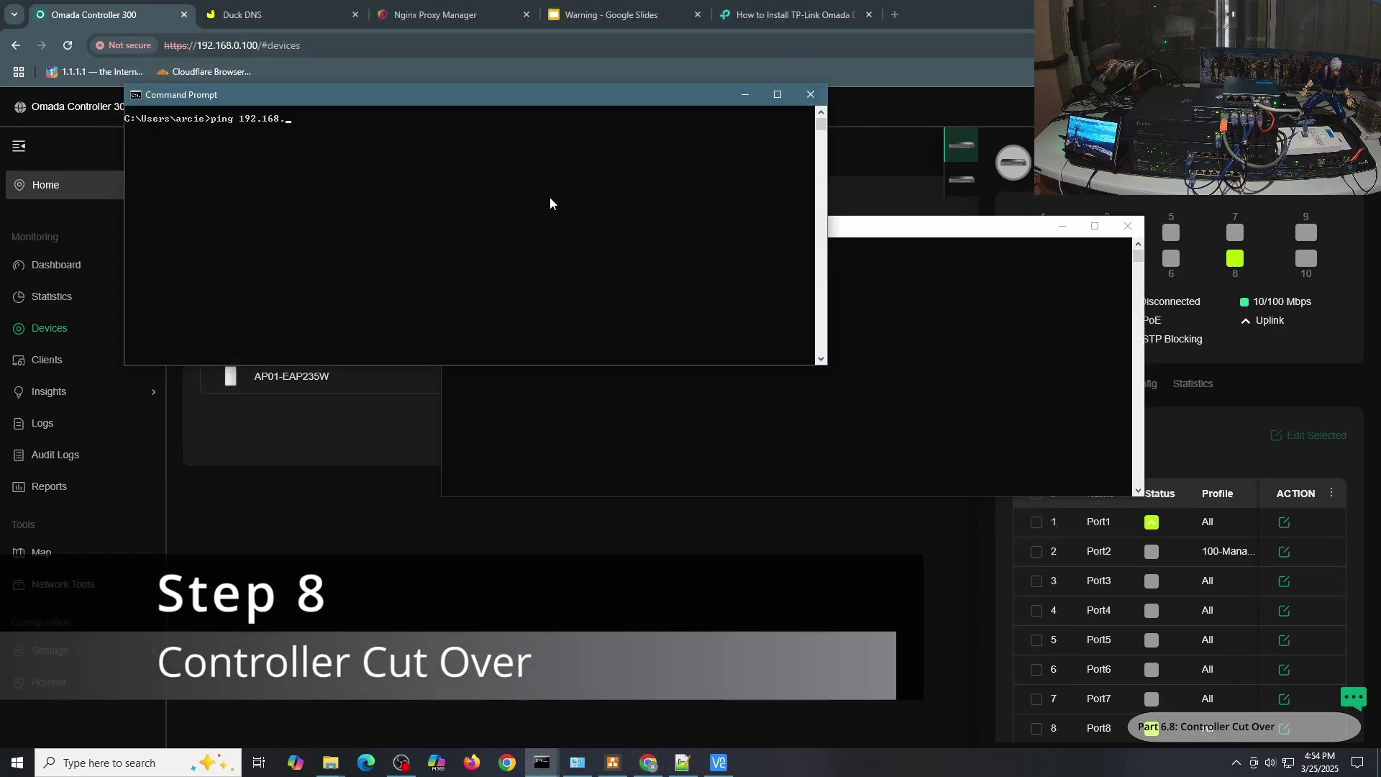
Run continuous pings to 192.168.0.100 and 192.168.100.100 to check which address the controller answers on.
{"action": "type", "text": "0.100"}
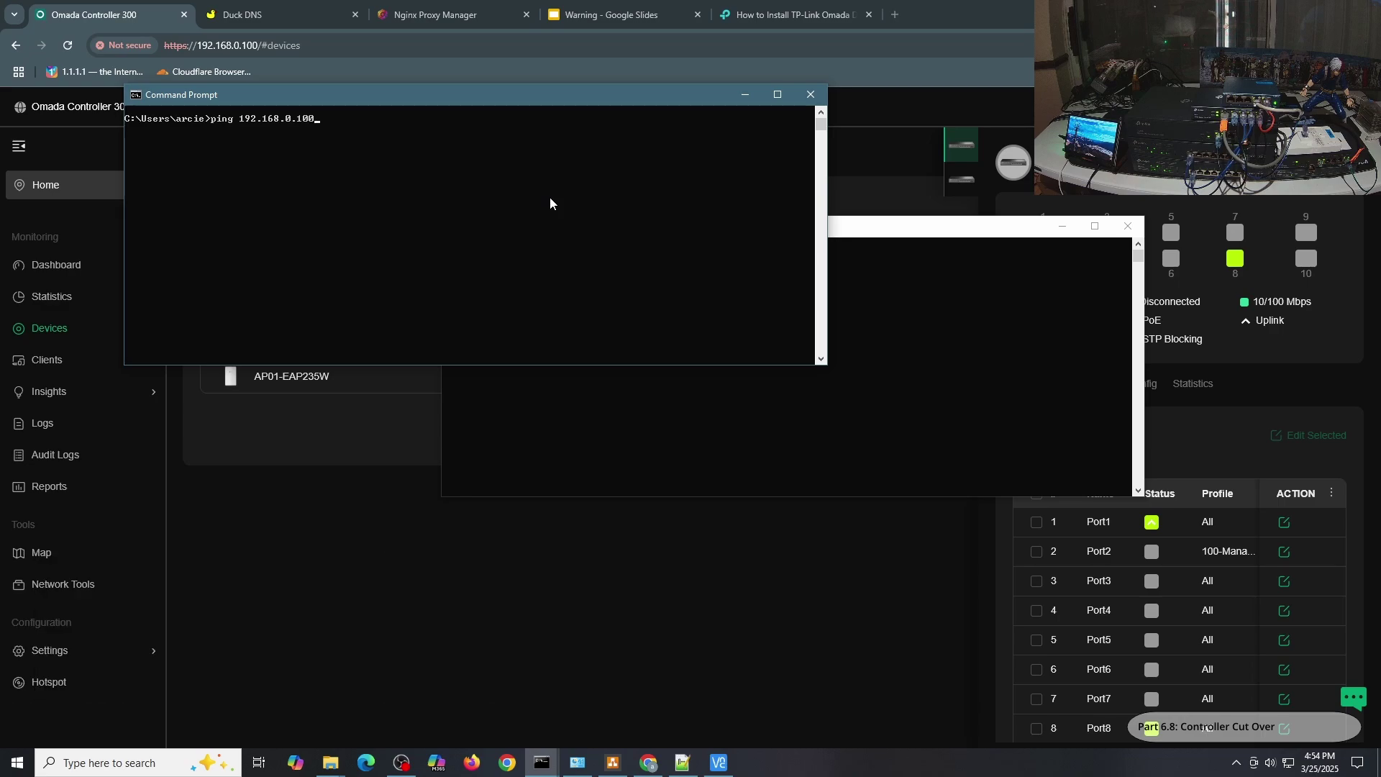
{"action": "type", "text": " -y"}
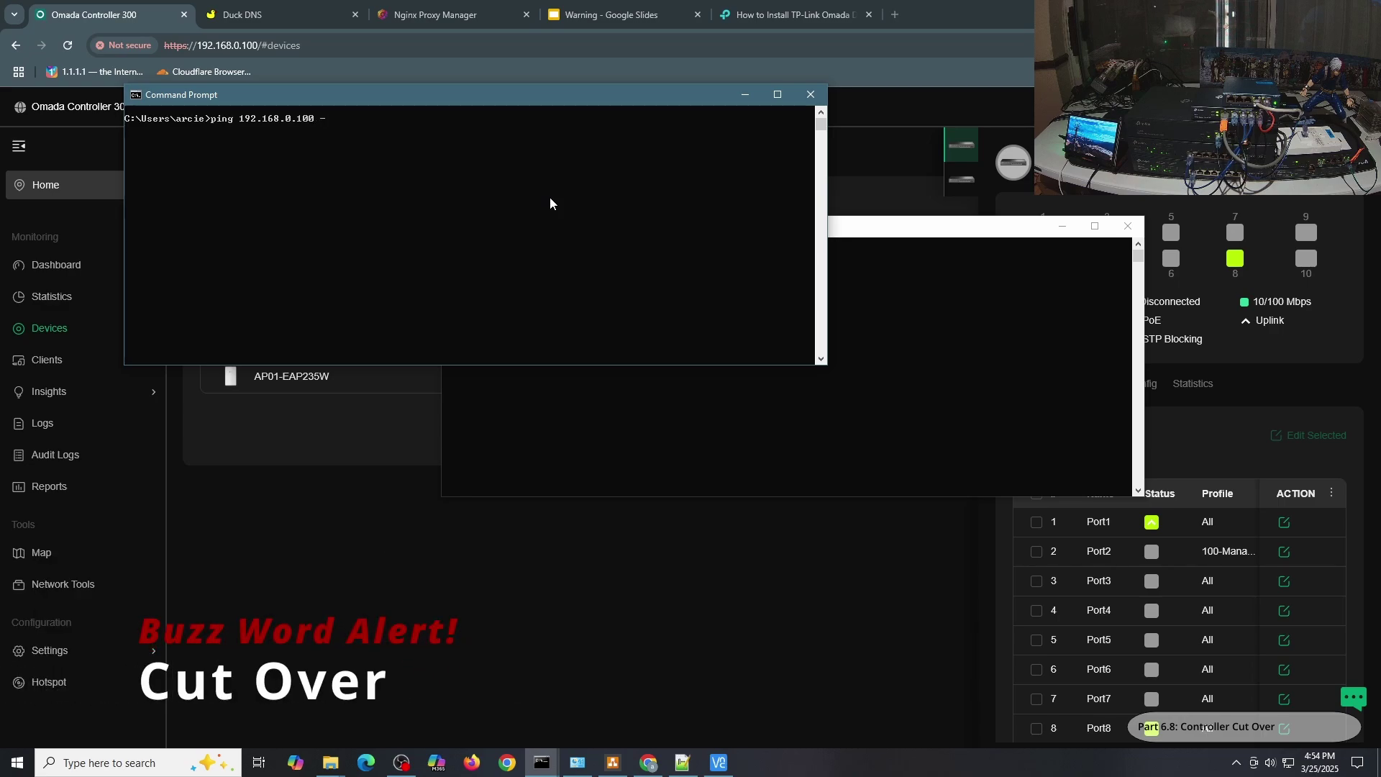
{"action": "key", "text": "Return"}
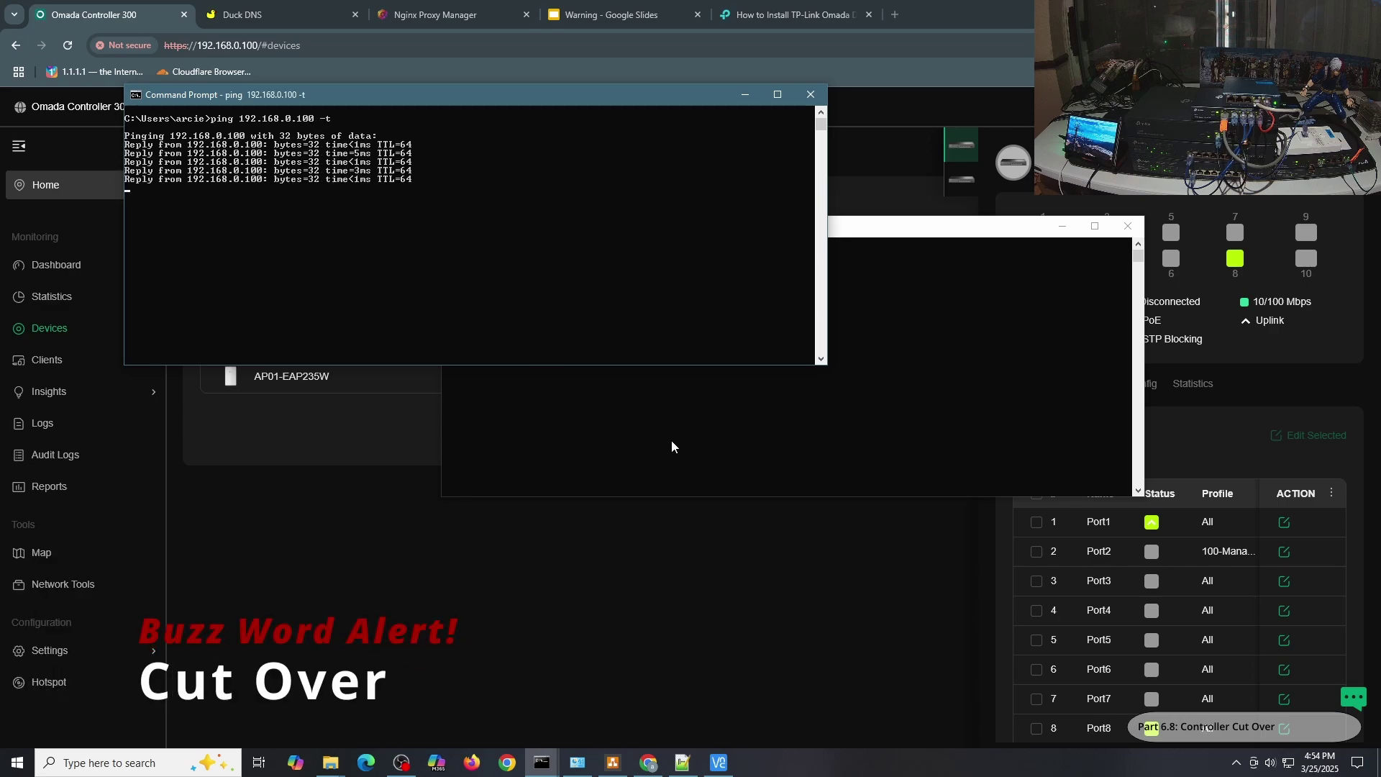
{"action": "type", "text": "p"}
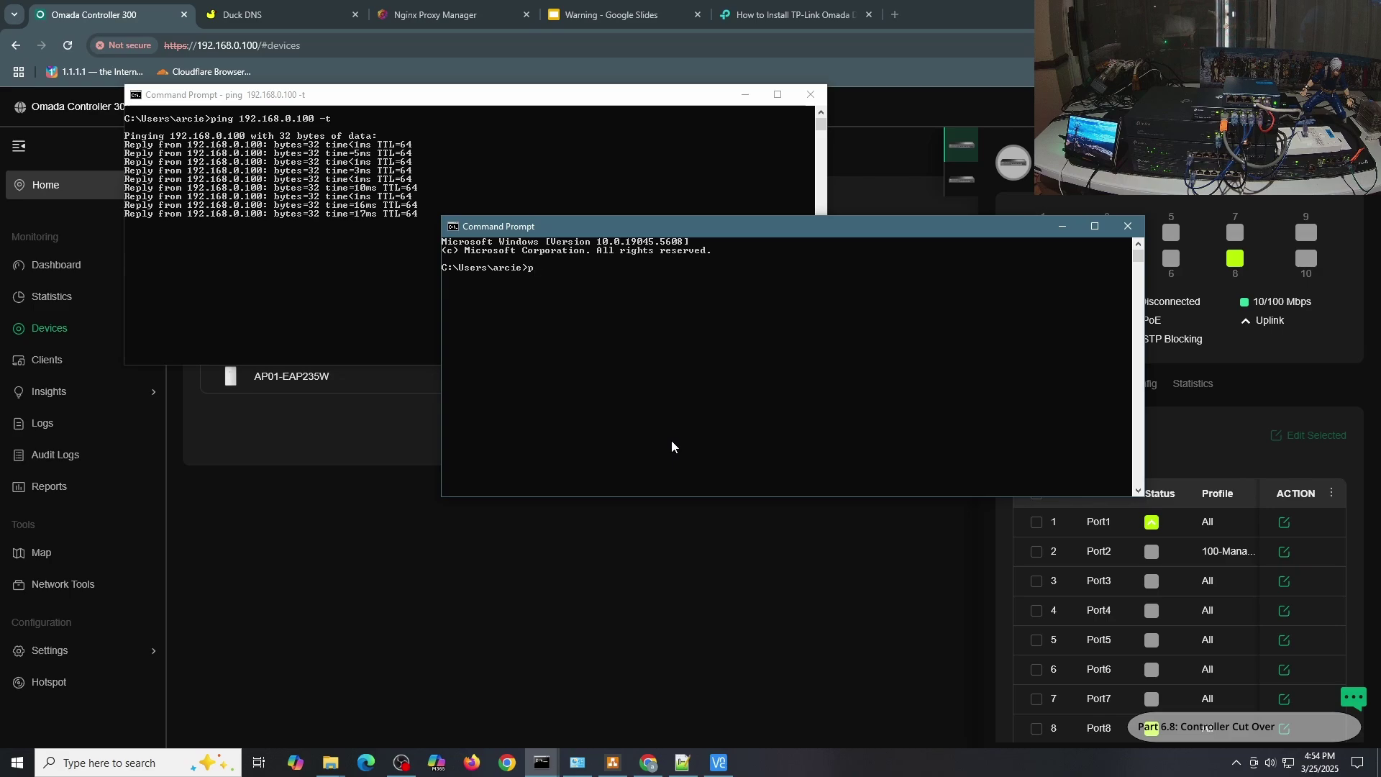
{"action": "type", "text": "ing "}
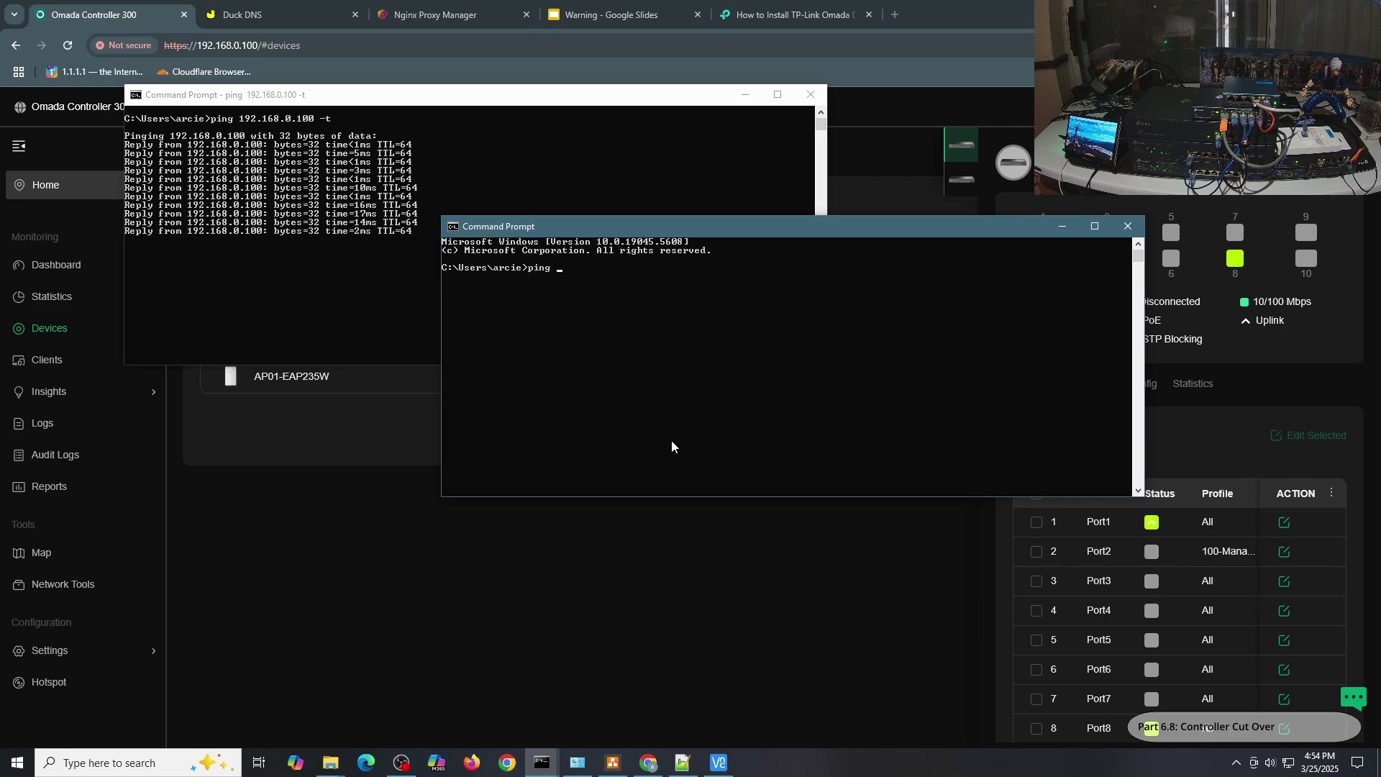
{"action": "type", "text": "192.168."}
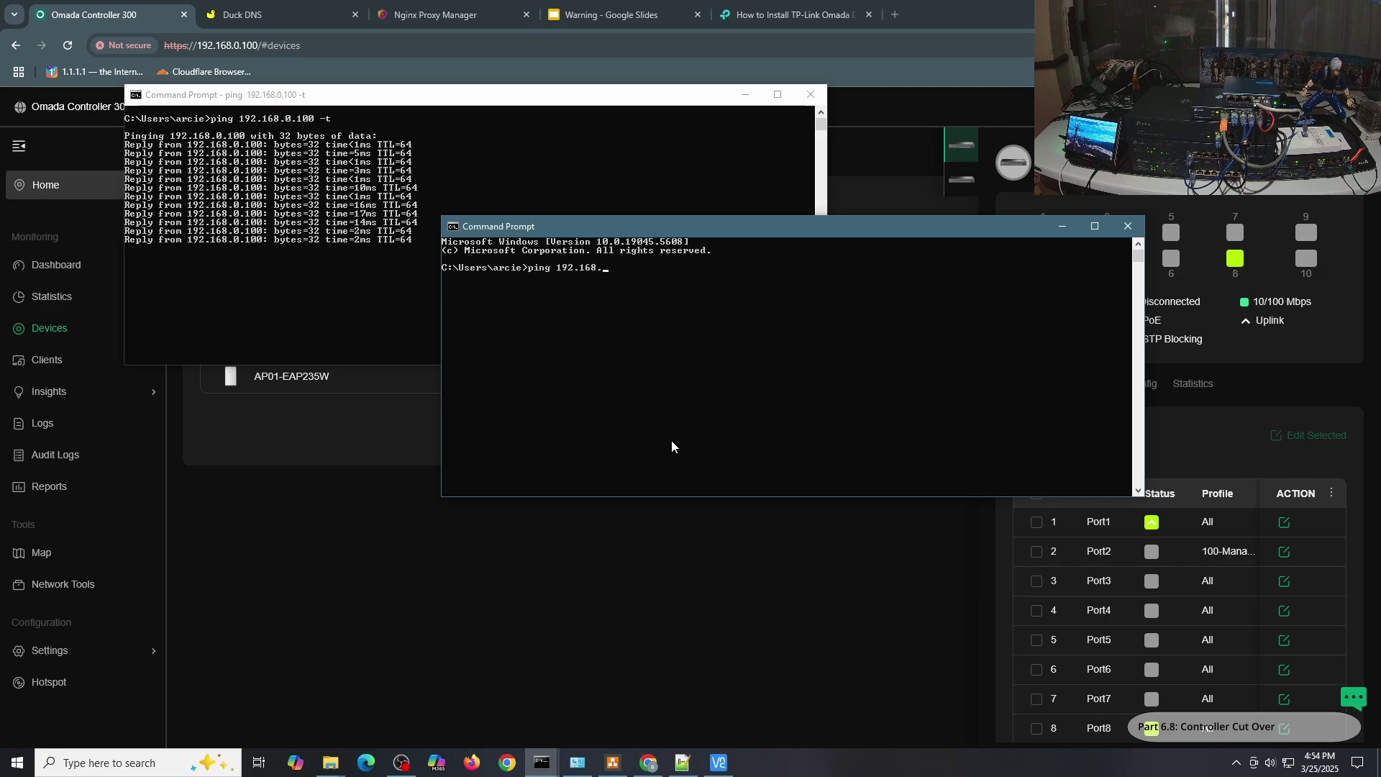
{"action": "type", "text": "100."}
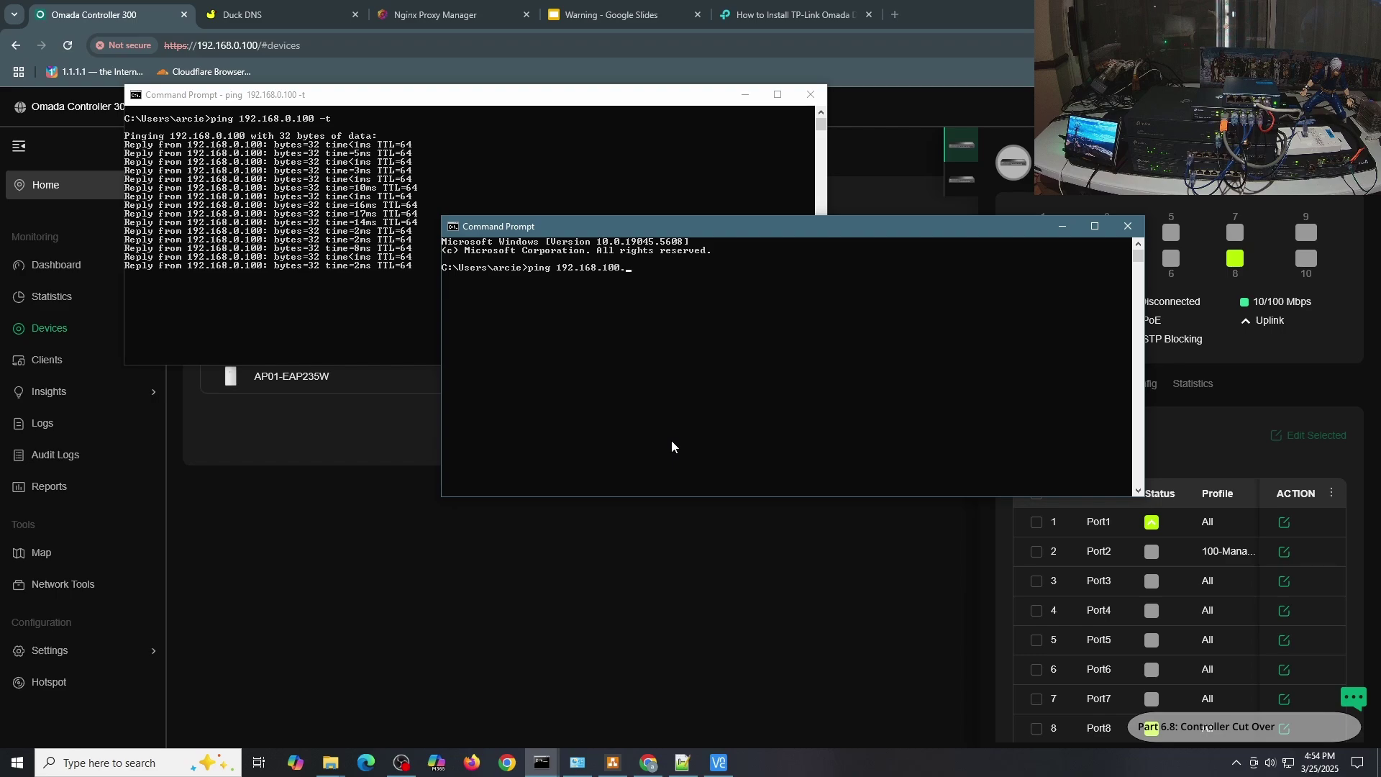
{"action": "type", "text": "100 -t"}
{"action": "key", "text": "Return"}
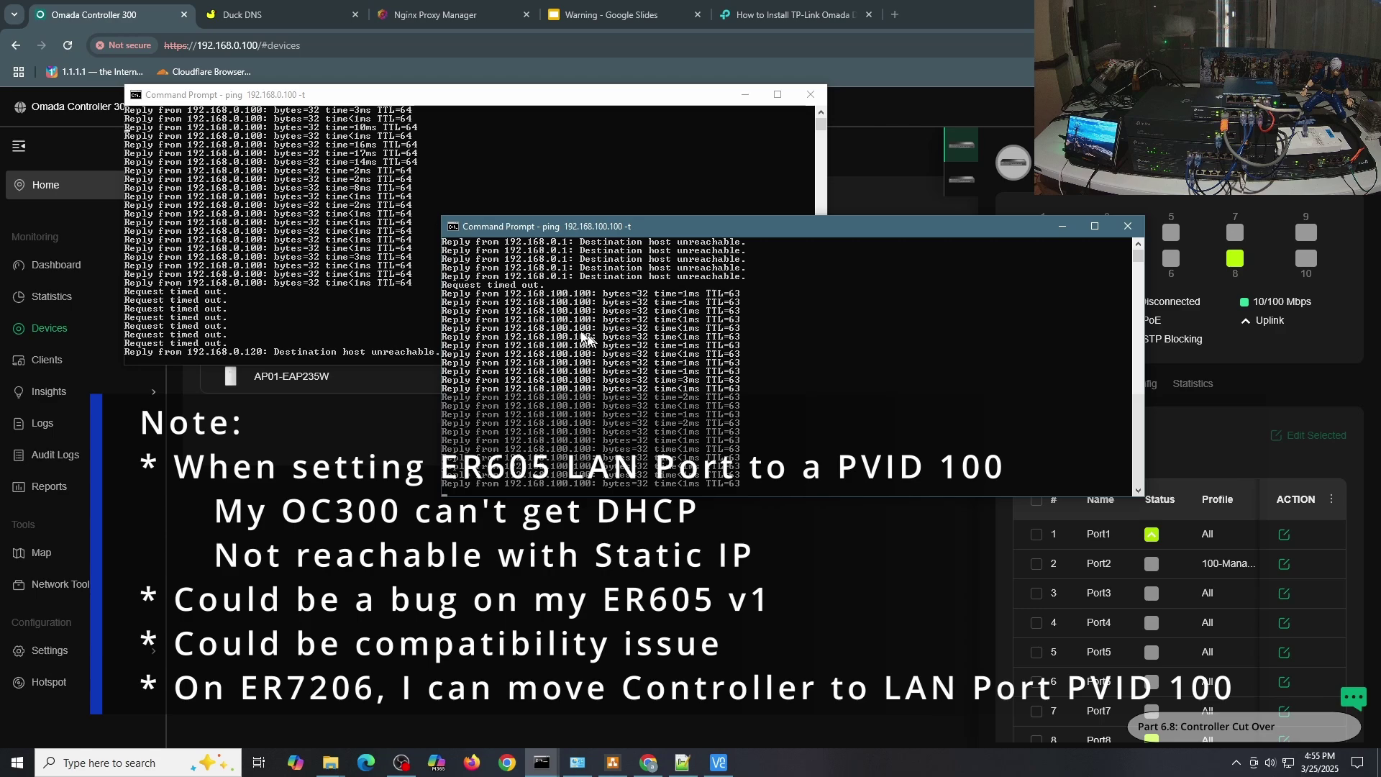
Stop the ping and reload the controller's device list in Chrome.
{"action": "key", "text": "ctrl+c"}
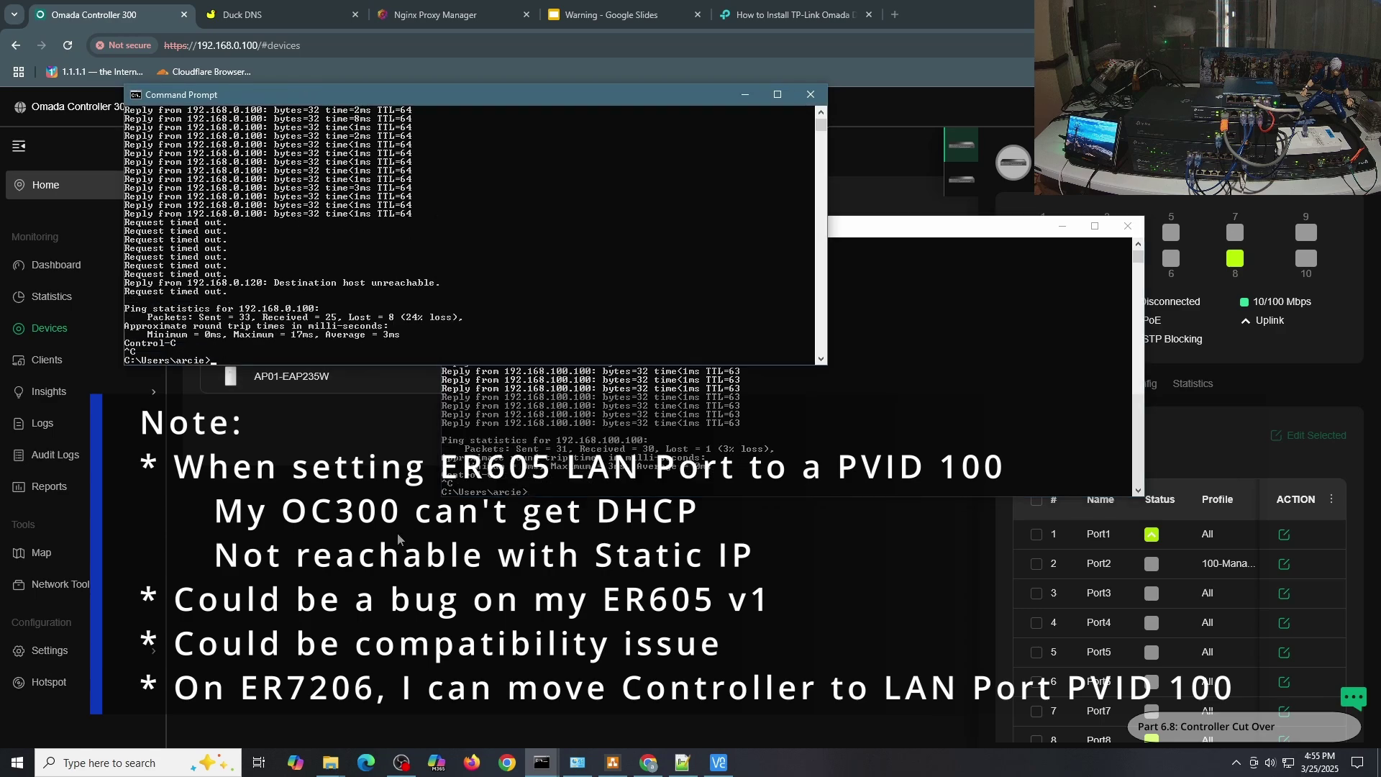
{"action": "left_click", "coordinate": [118, 200]}
{"action": "left_click", "coordinate": [68, 44]}
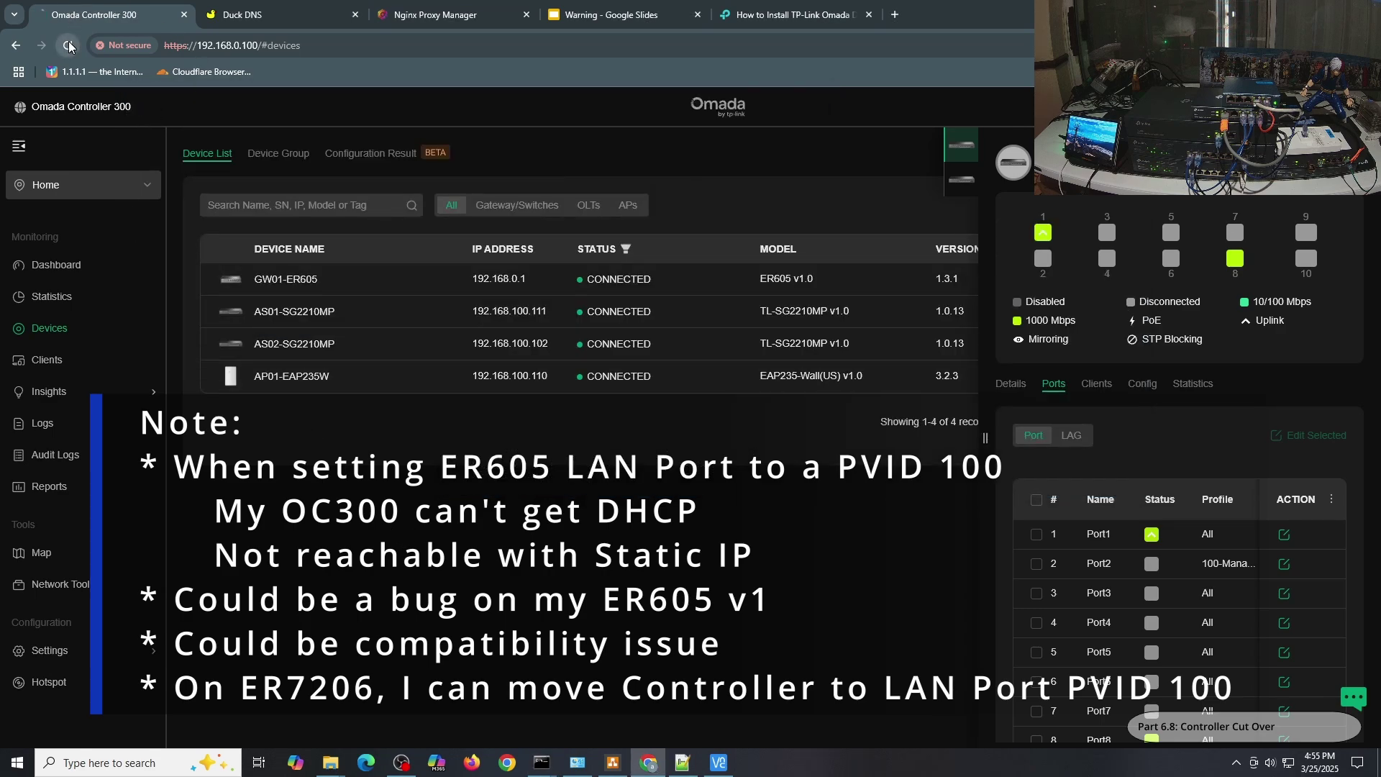
Load 192.168.100.100 in a new tab, proceeding past the certificate warning.
{"action": "left_click", "coordinate": [895, 14]}
{"action": "type", "text": "192."}
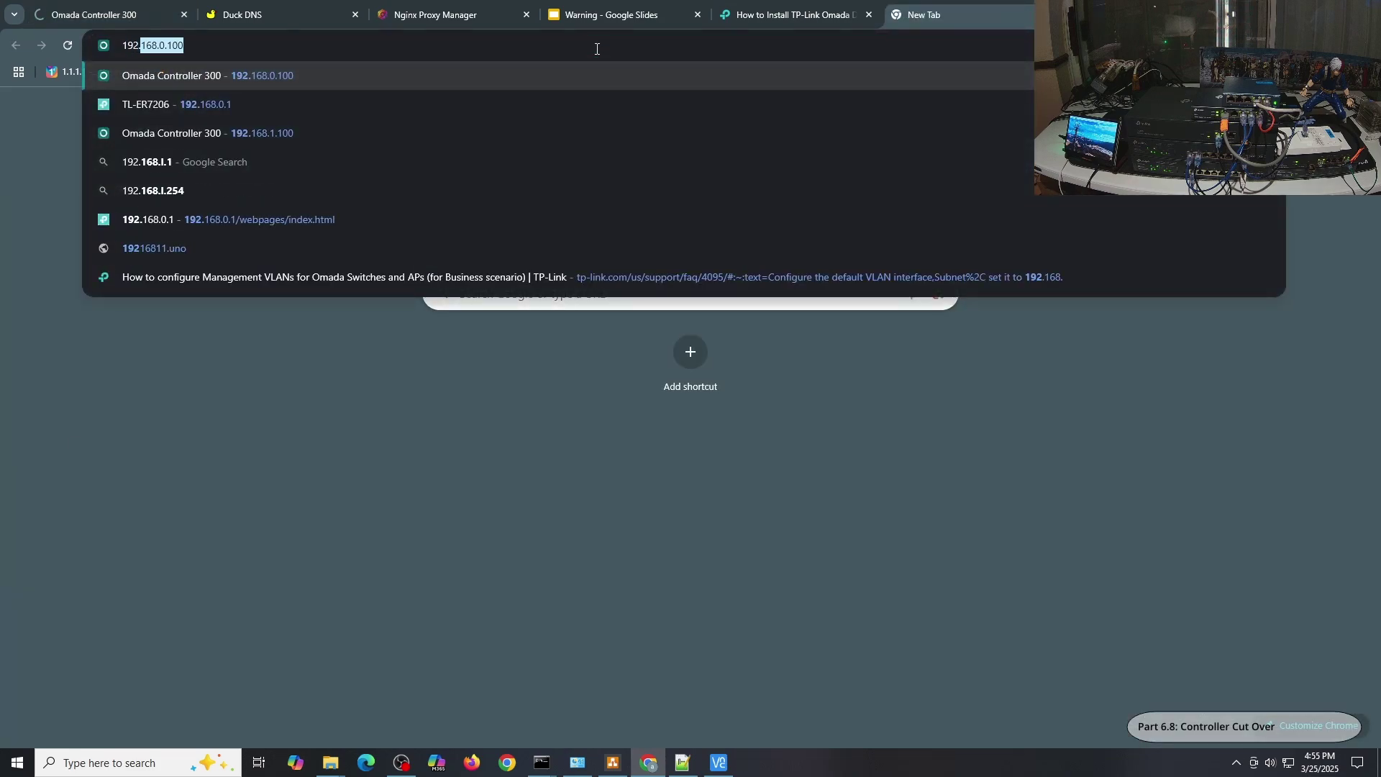
{"action": "type", "text": "6"}
{"action": "key", "text": "BackSpace"}
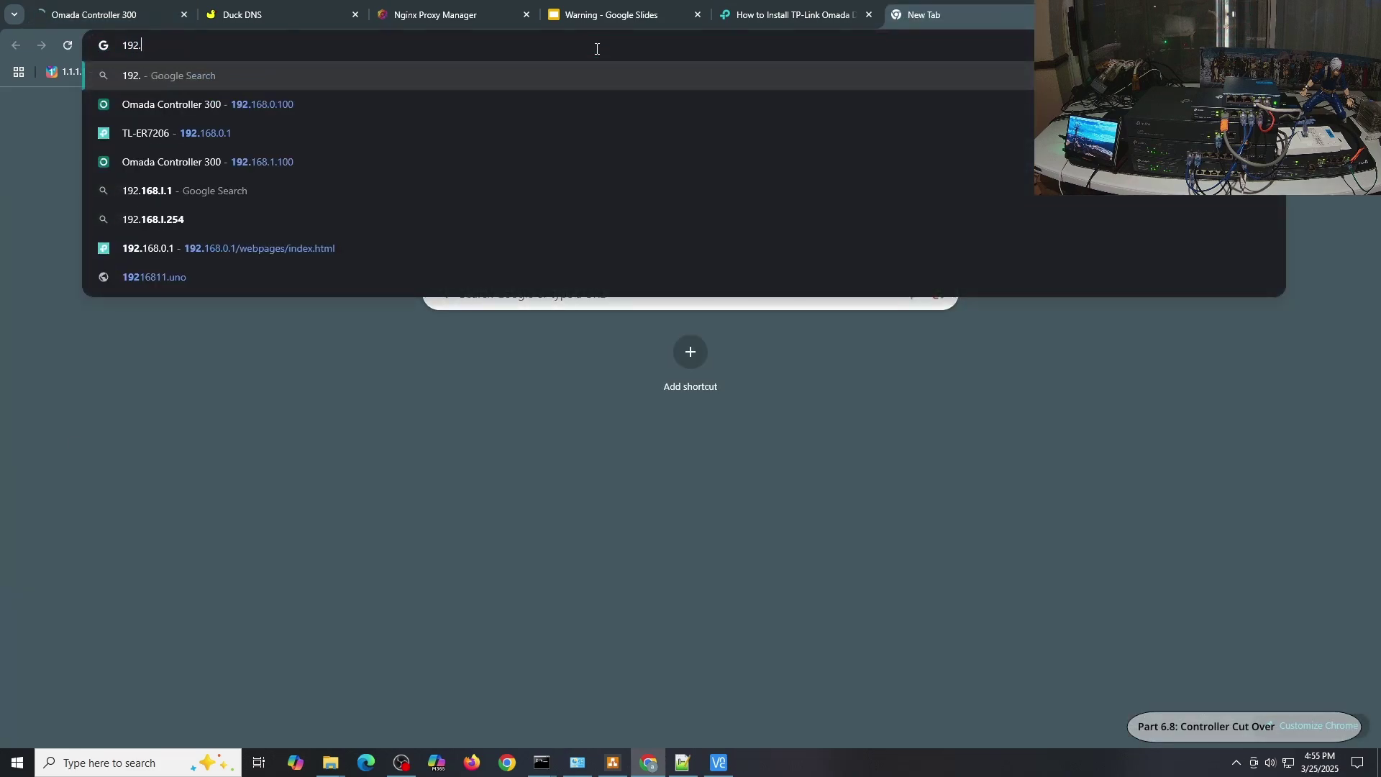
{"action": "type", "text": "168.100.100"}
{"action": "key", "text": "Return"}
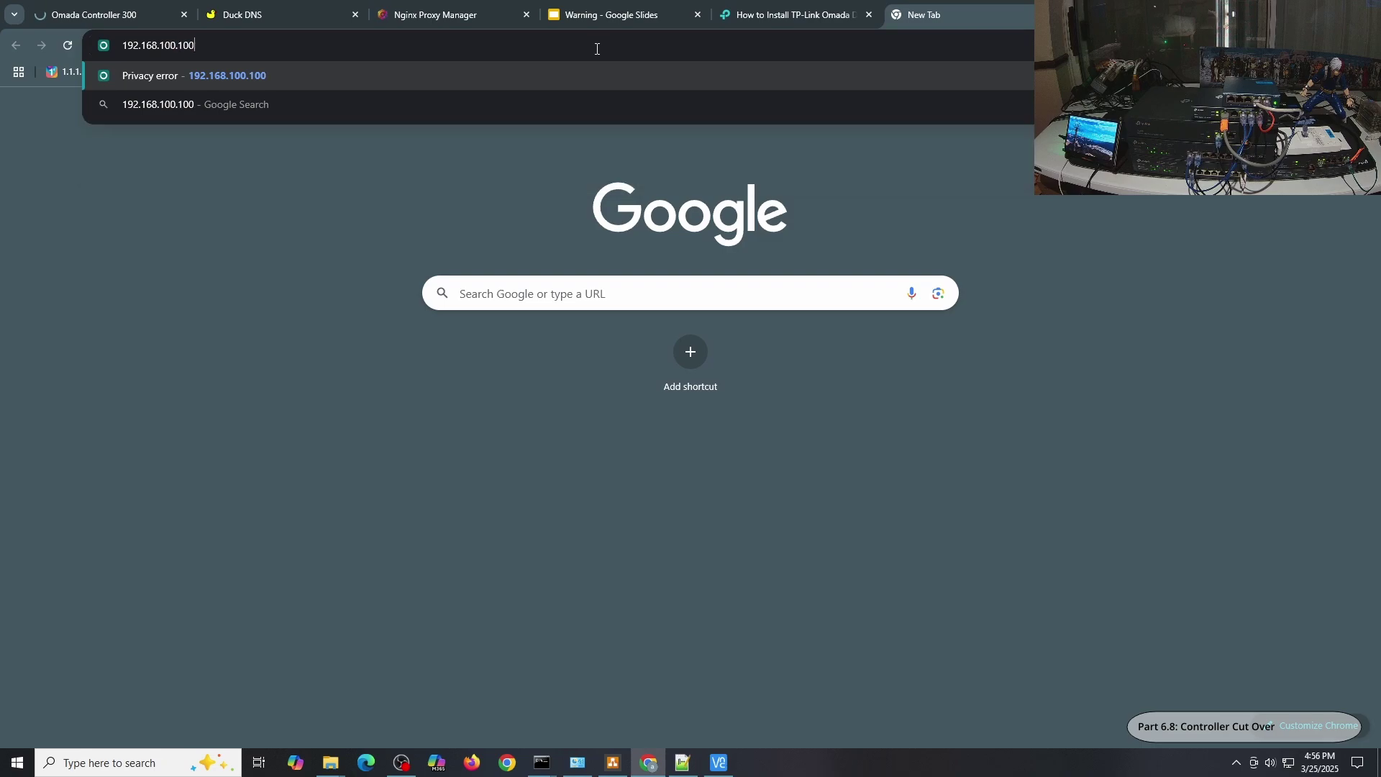
{"action": "left_click", "coordinate": [510, 474]}
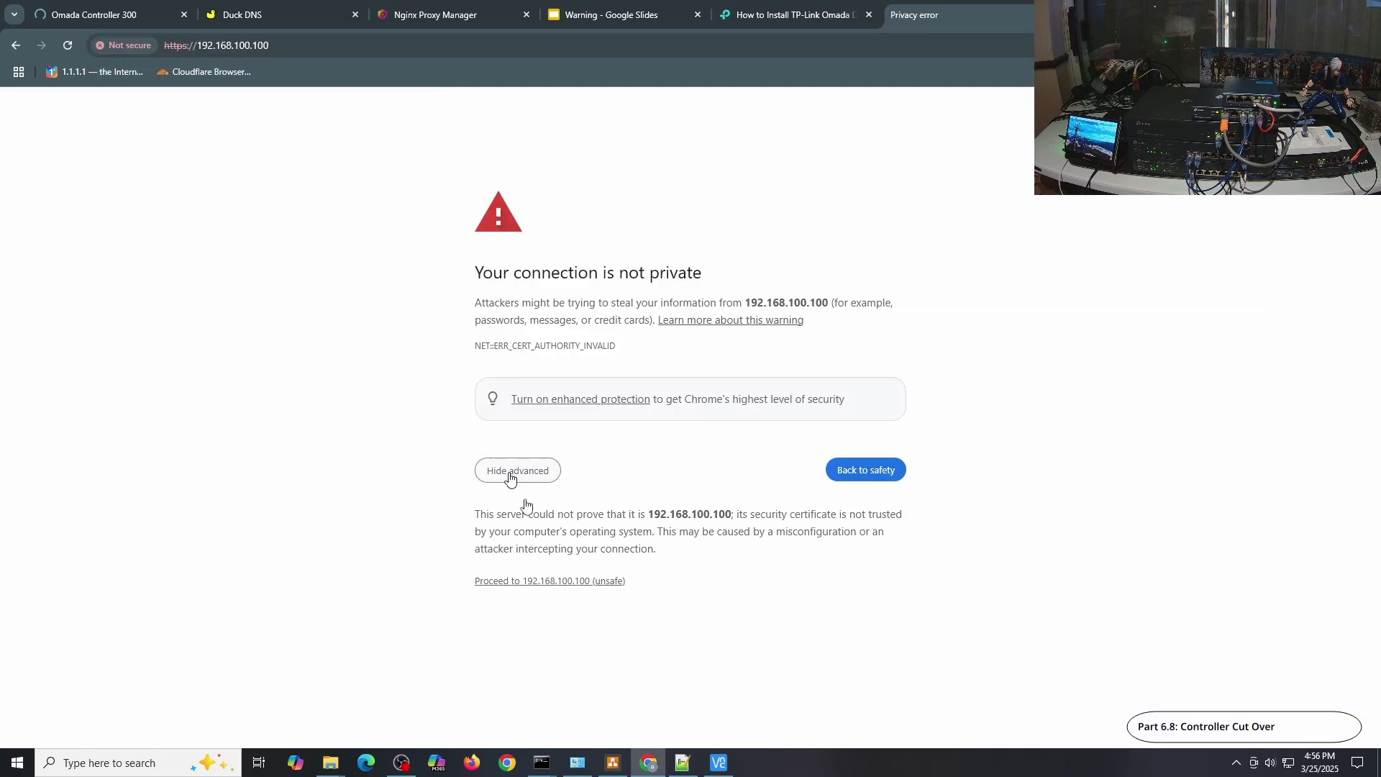
{"action": "left_click", "coordinate": [525, 582]}
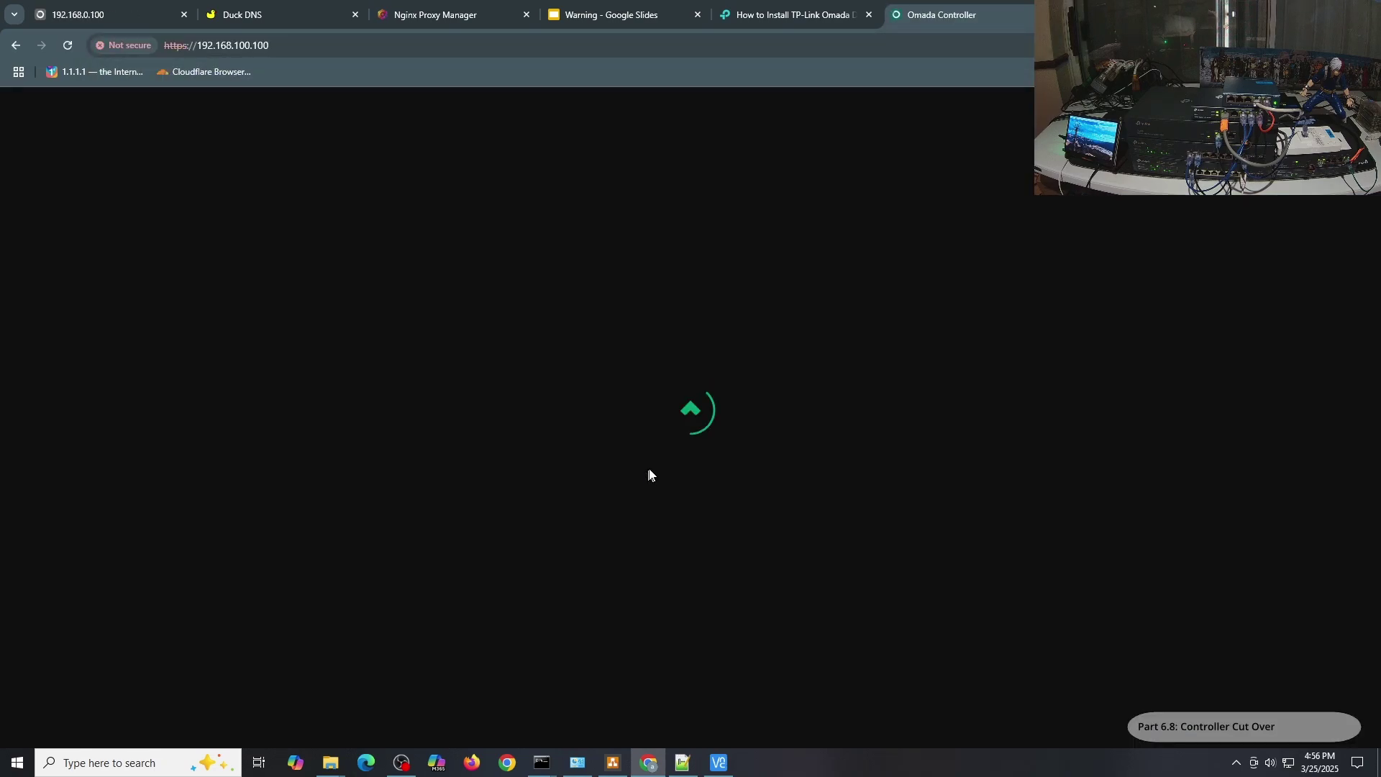
Log in with the admin password, with Remember Me ticked.
{"action": "key", "text": "Tab"}
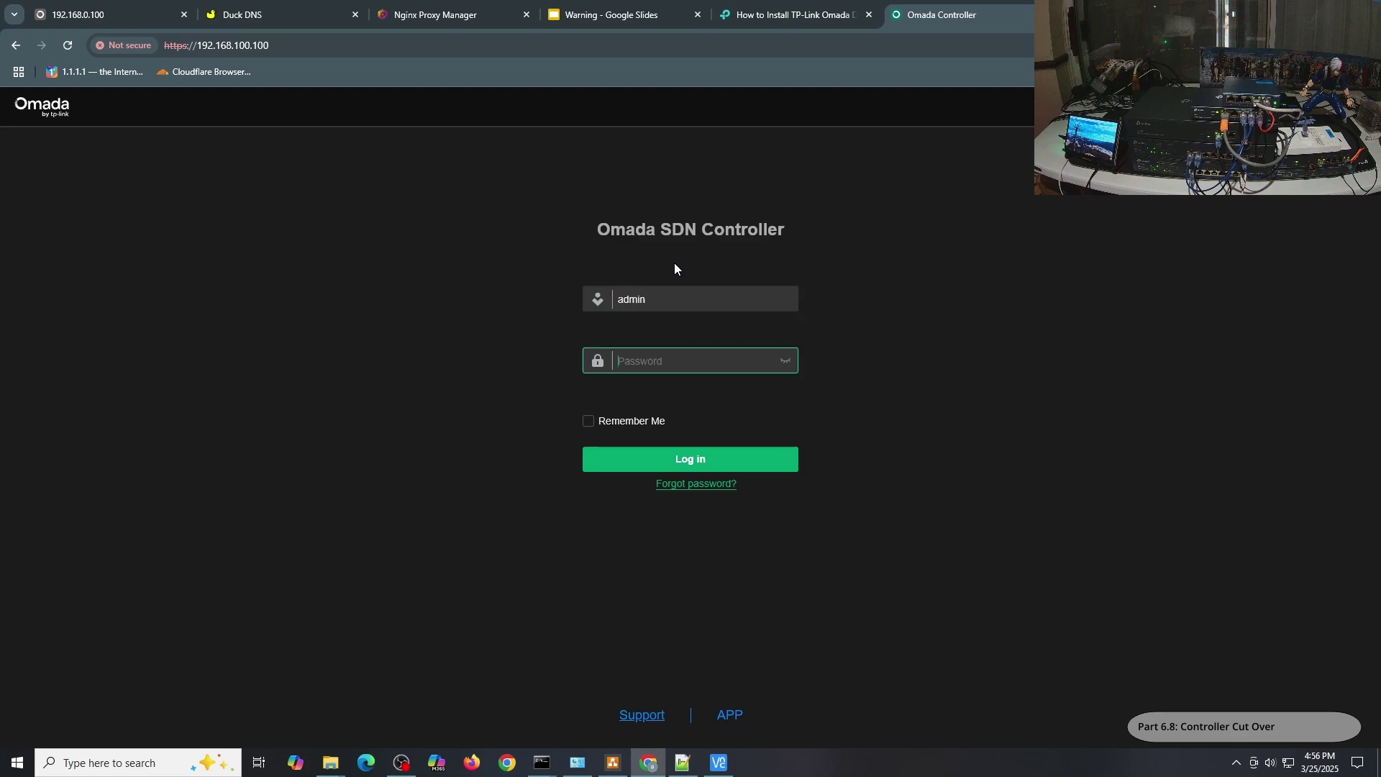
{"action": "left_click", "coordinate": [788, 361]}
{"action": "type", "text": "Password1+"}
{"action": "left_click", "coordinate": [619, 426]}
{"action": "left_click", "coordinate": [626, 461]}
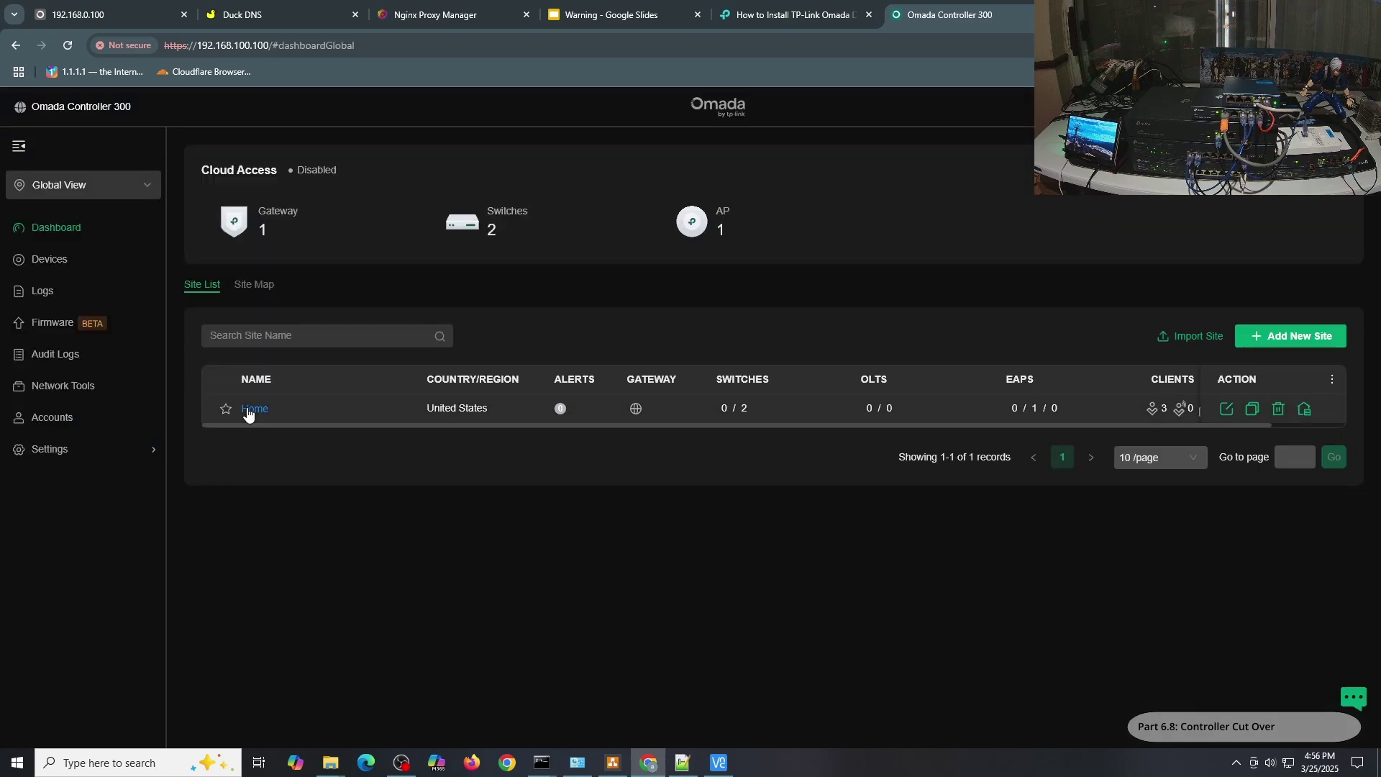
Open the Home site and go to its Devices list.
{"action": "left_click", "coordinate": [254, 409]}
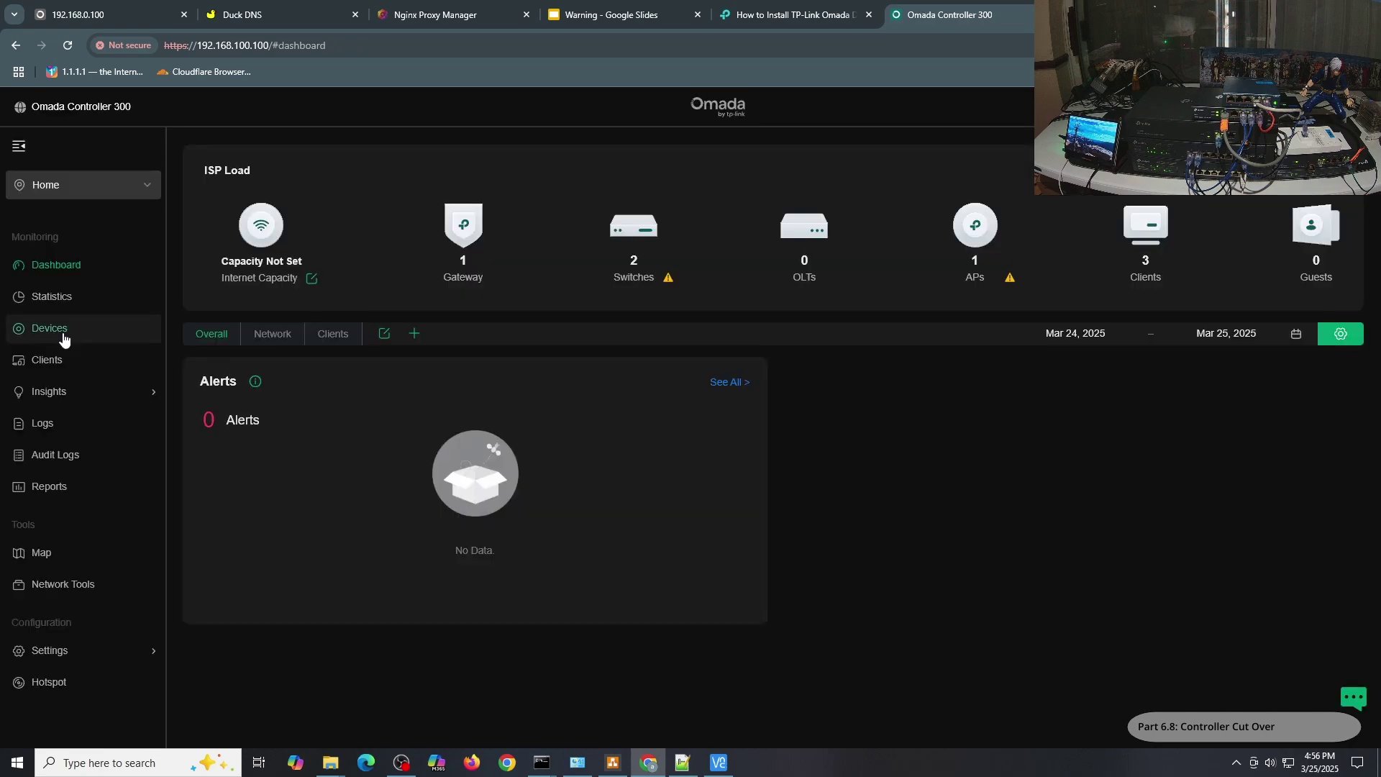
{"action": "left_click", "coordinate": [64, 335]}
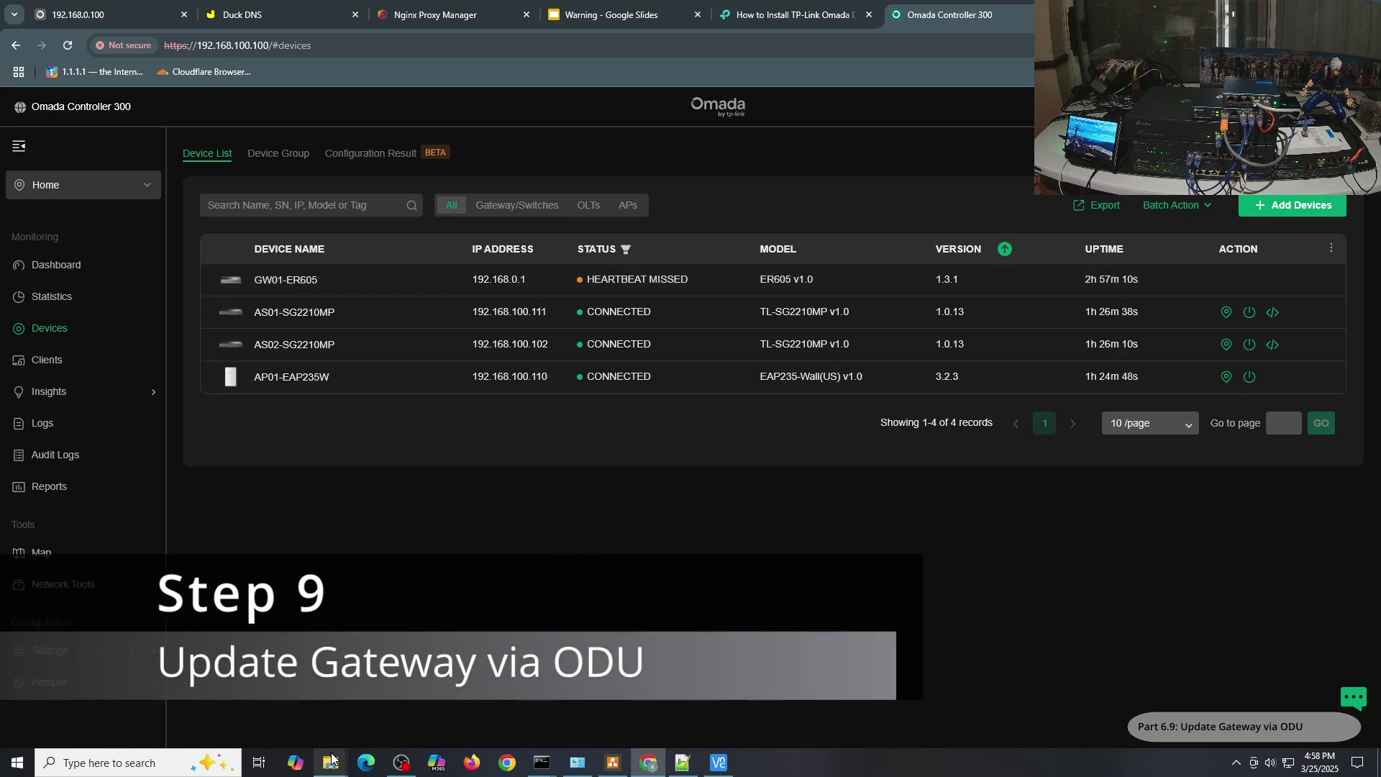
Launch Discovery Utility 5.1.1 after the 5.2.1 jar fails with a port-in-use error.
{"action": "mouse_move", "coordinate": [332, 761]}
{"action": "left_click", "coordinate": [422, 714]}
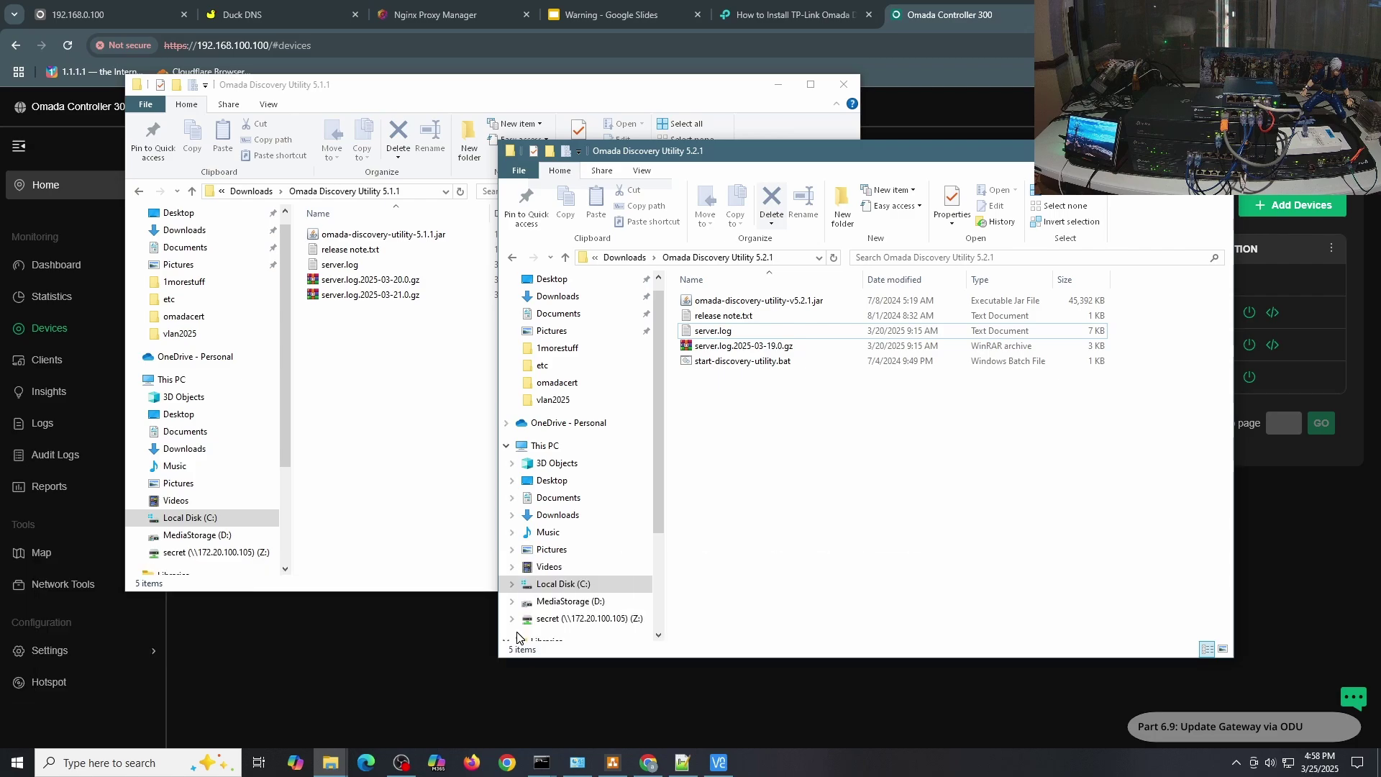
{"action": "left_click", "coordinate": [729, 302]}
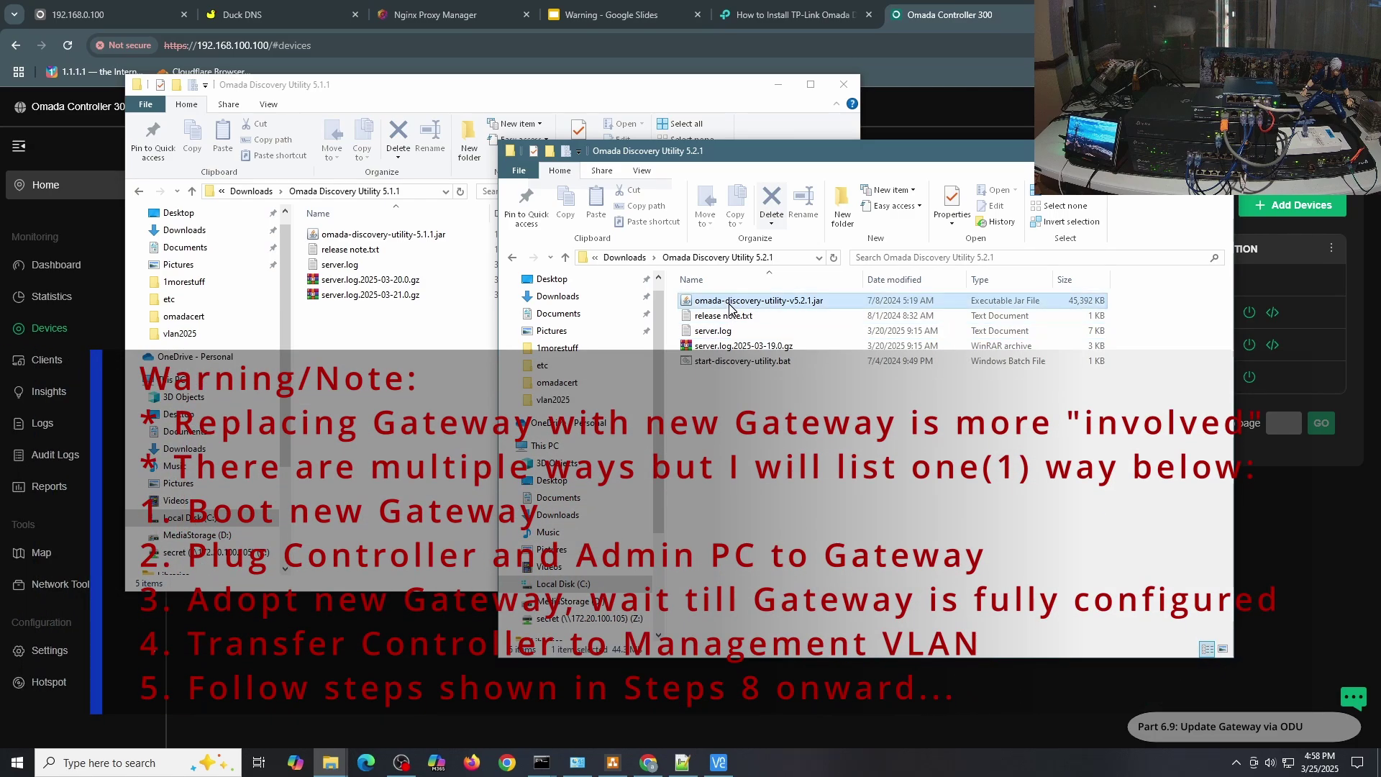
{"action": "double_click", "coordinate": [729, 303]}
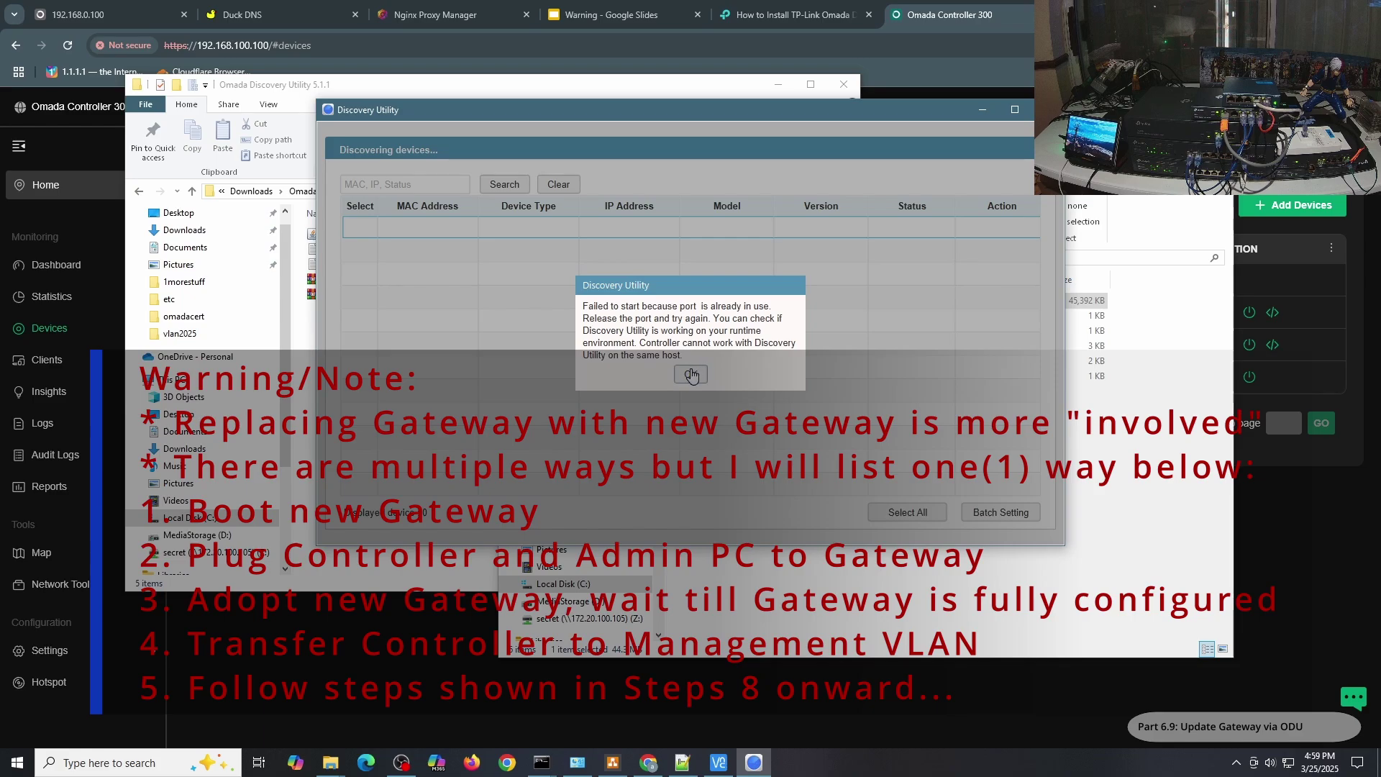
{"action": "left_click", "coordinate": [691, 375]}
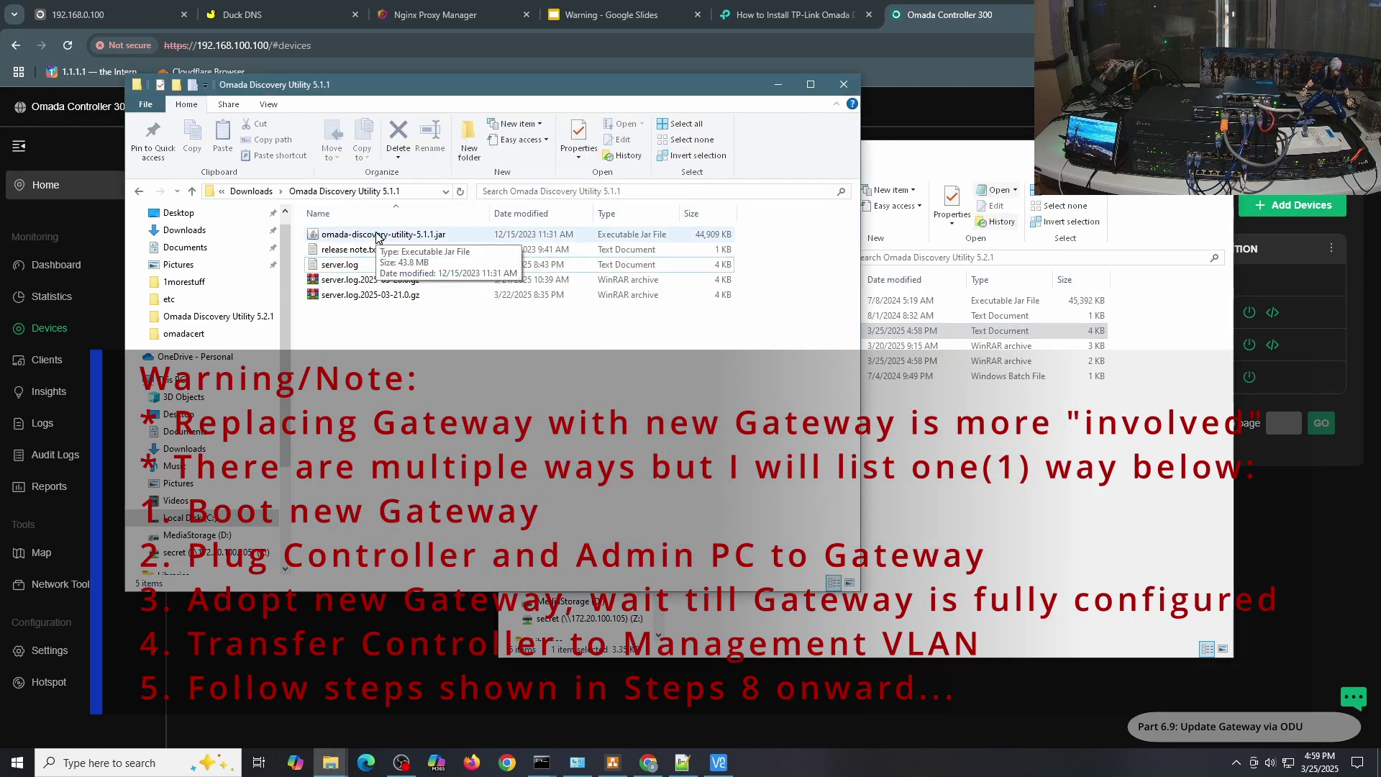
{"action": "double_click", "coordinate": [379, 236]}
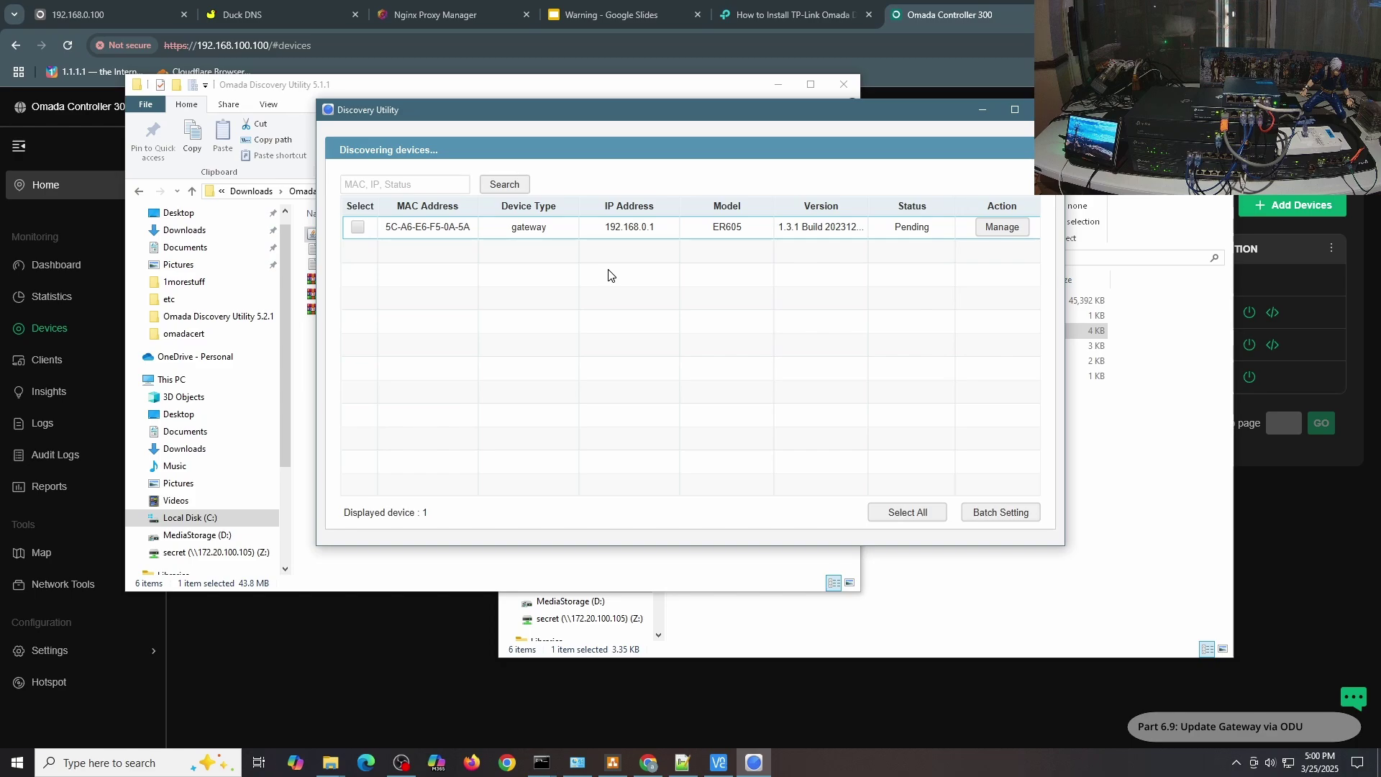
Batch-set the ER605 gateway to the new controller address with the admin username and password.
{"action": "left_click", "coordinate": [905, 509]}
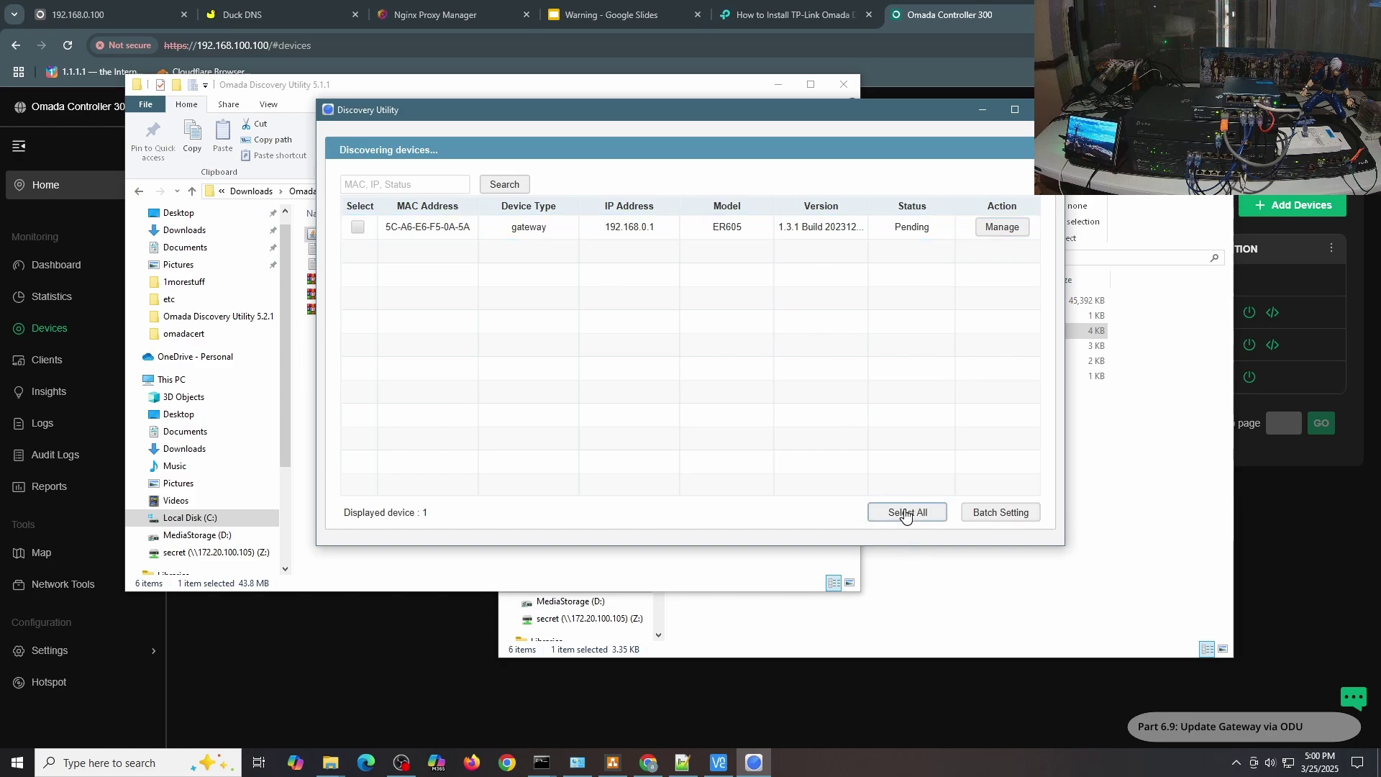
{"action": "left_click", "coordinate": [986, 512]}
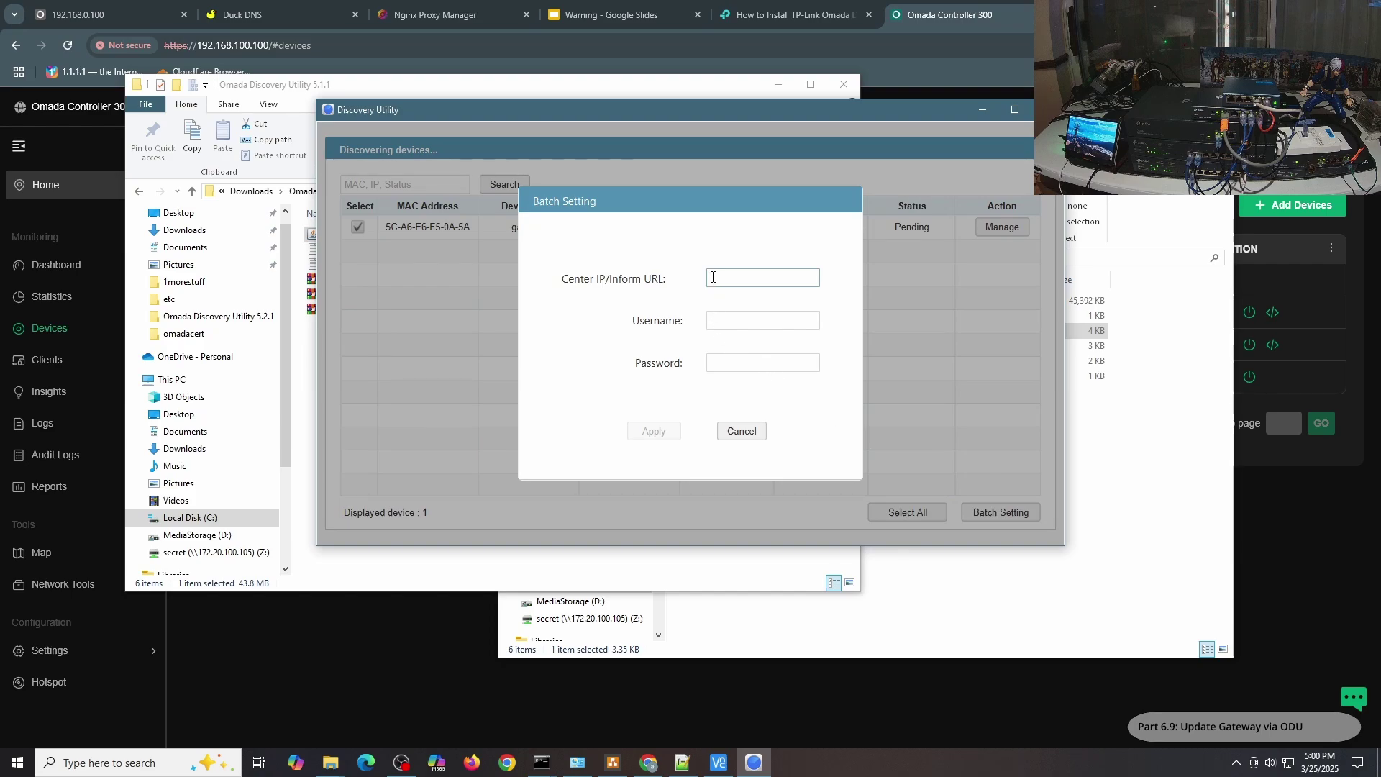
{"action": "type", "text": "192.168.100.100"}
{"action": "key", "text": "Tab"}
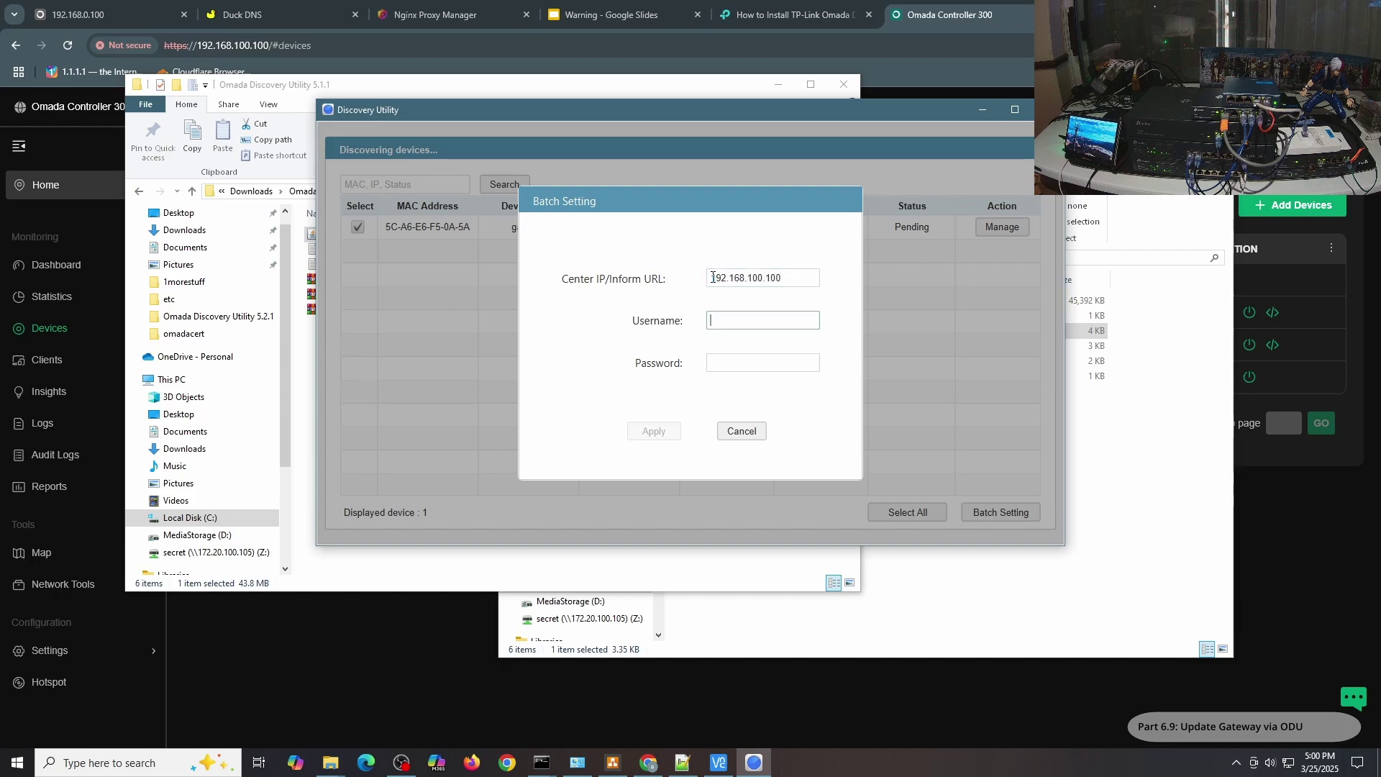
{"action": "type", "text": "admin"}
{"action": "key", "text": "Tab"}
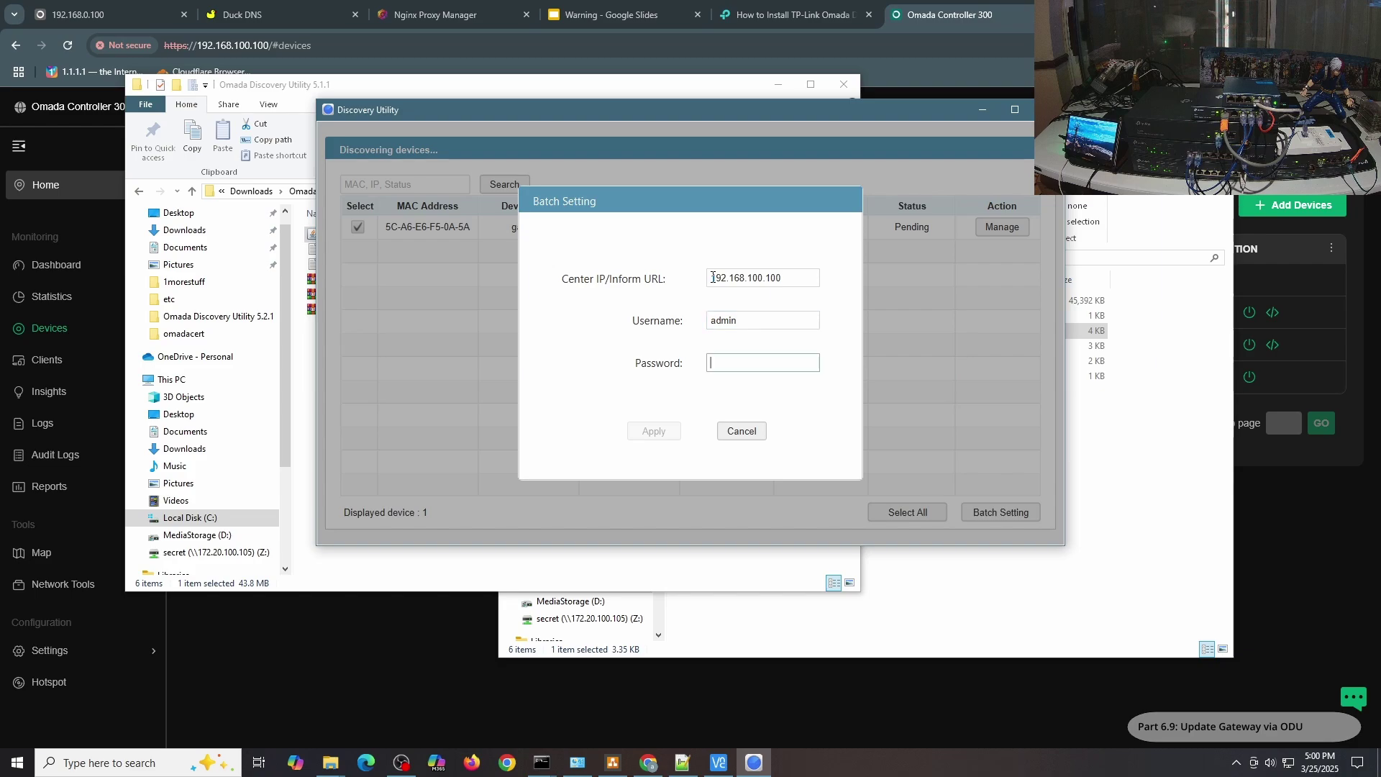
{"action": "type", "text": "admin1"}
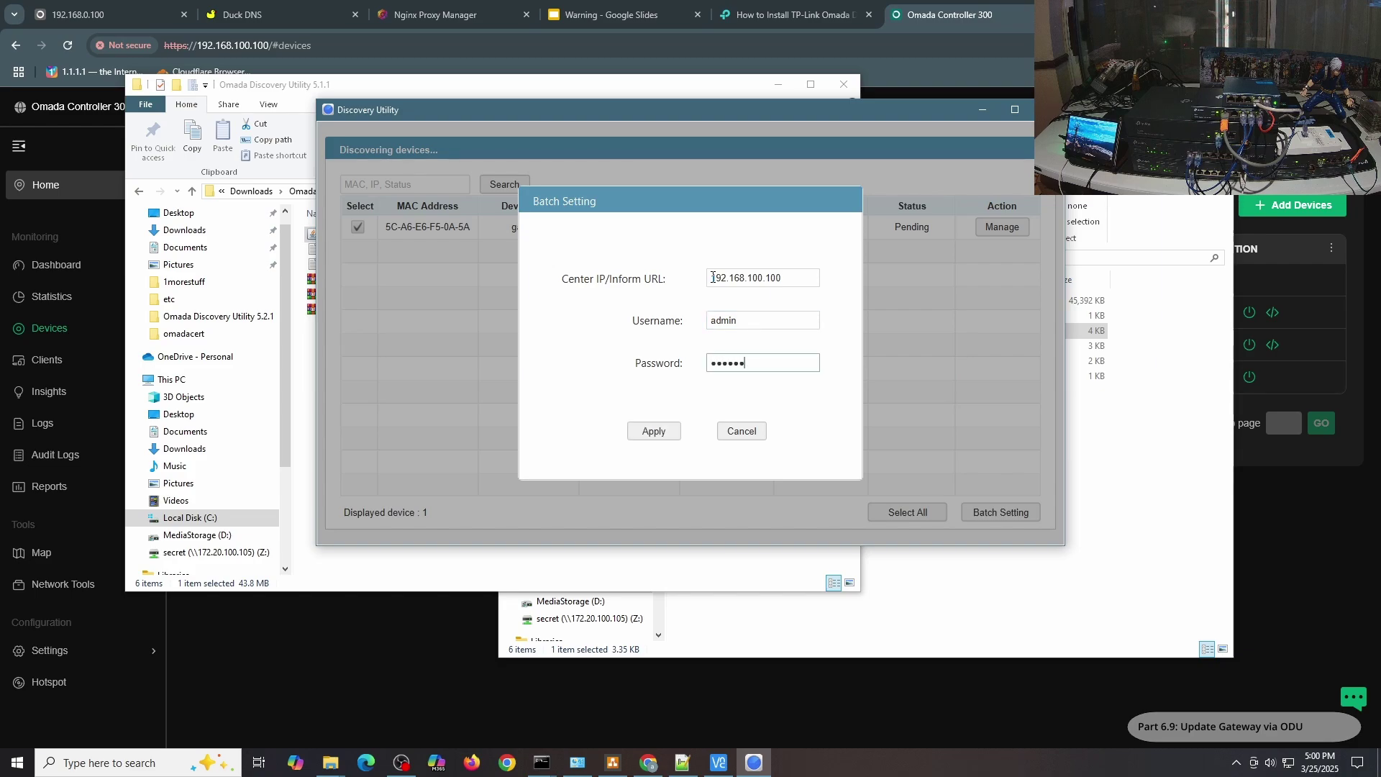
{"action": "type", "text": "2345"}
{"action": "left_click", "coordinate": [646, 432]}
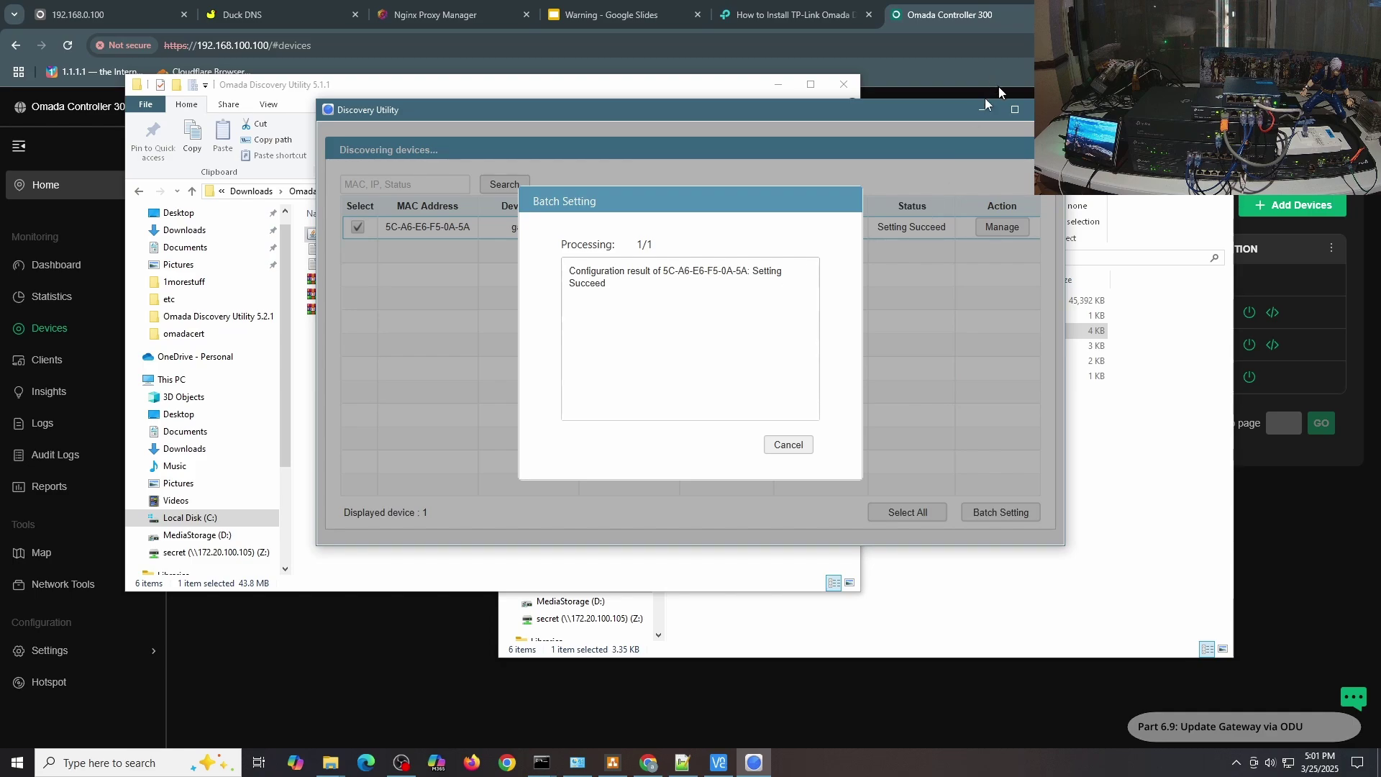
{"action": "left_click", "coordinate": [776, 446]}
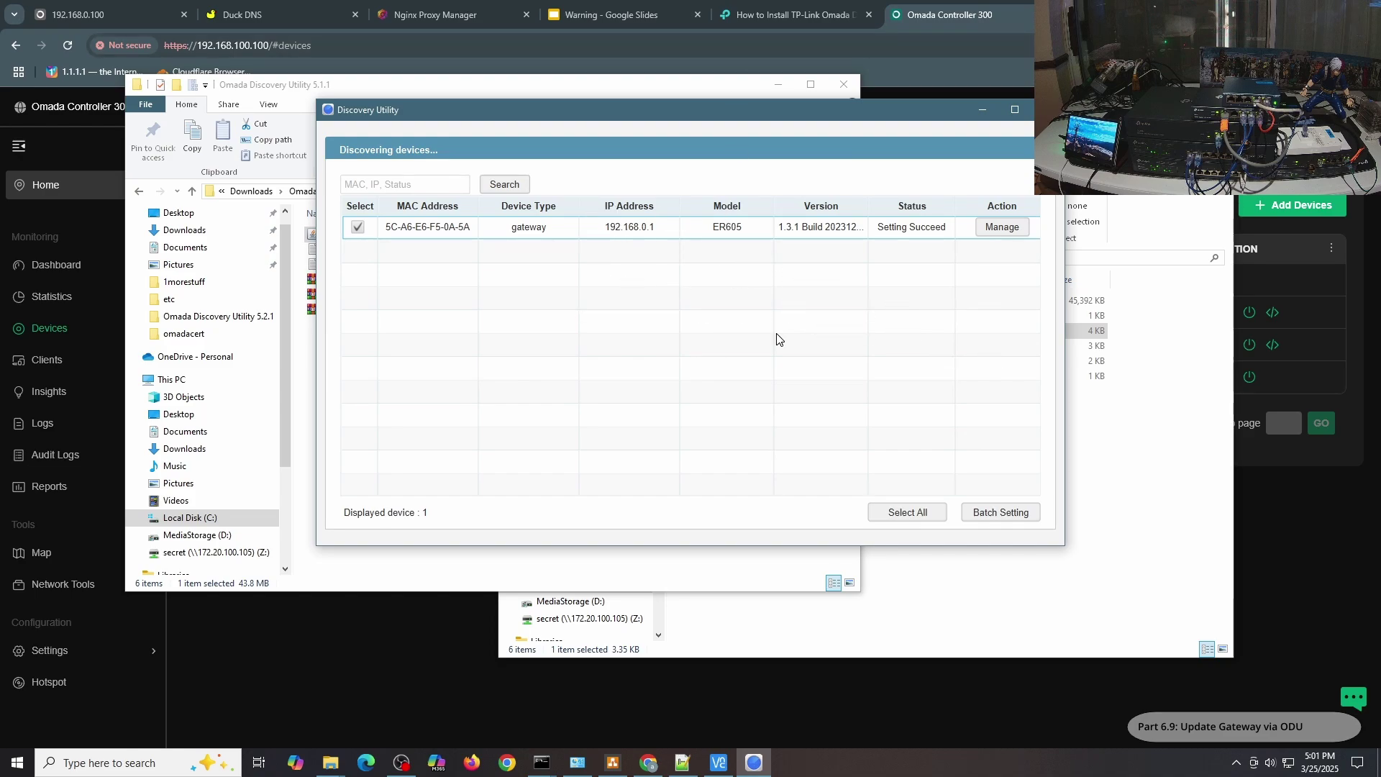
Reboot the AS01-SG2210MP switch from the Omada device list.
{"action": "left_click", "coordinate": [386, 633]}
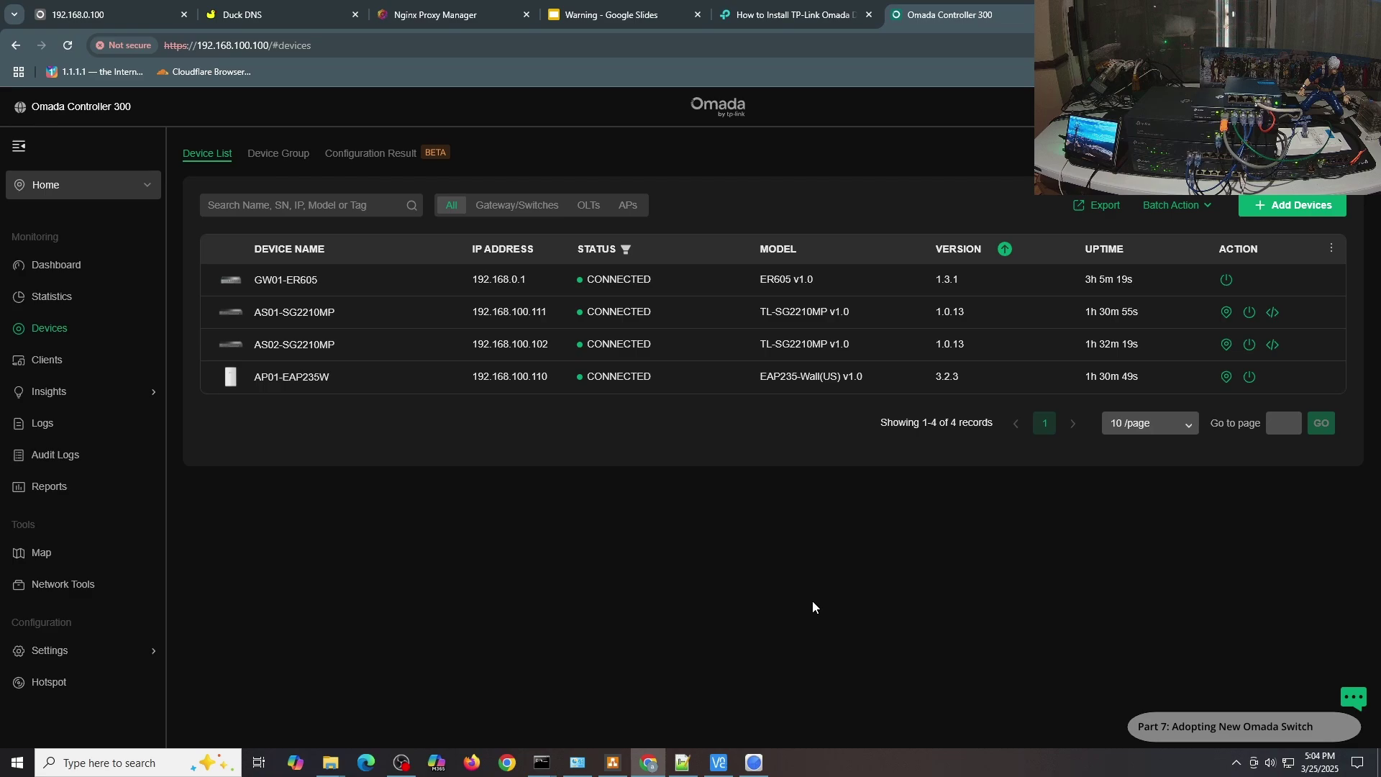
{"action": "left_click", "coordinate": [1255, 319]}
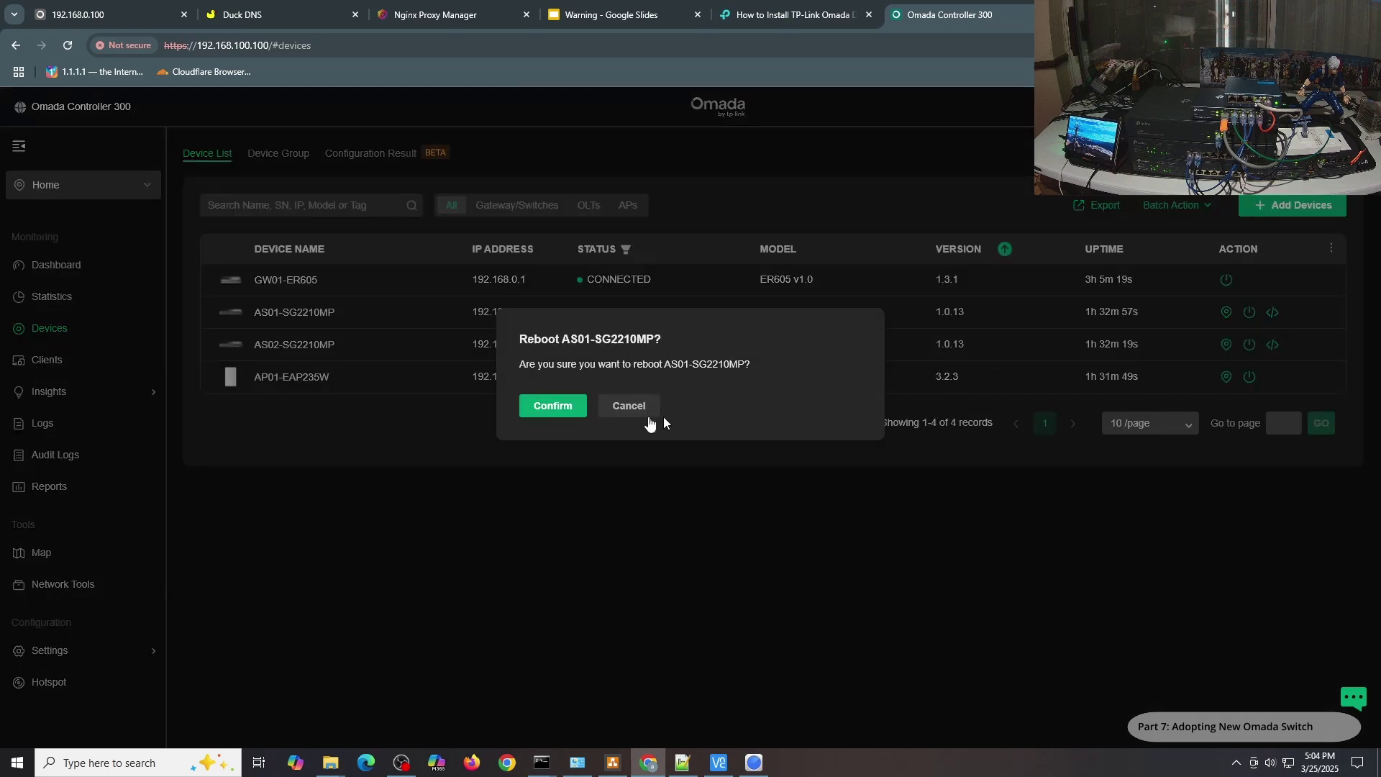
{"action": "left_click", "coordinate": [567, 407]}
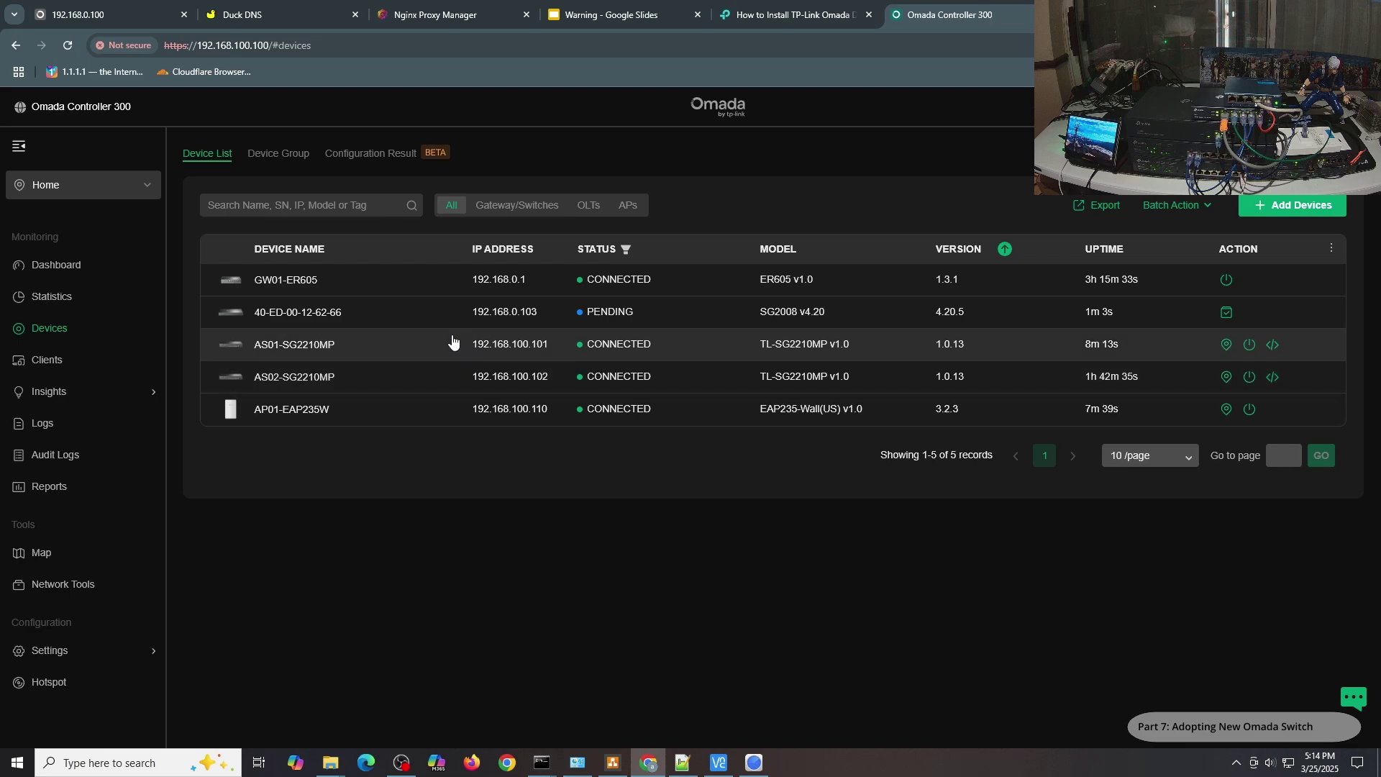
Adopt the pending SG2008 switch.
{"action": "left_click", "coordinate": [496, 321]}
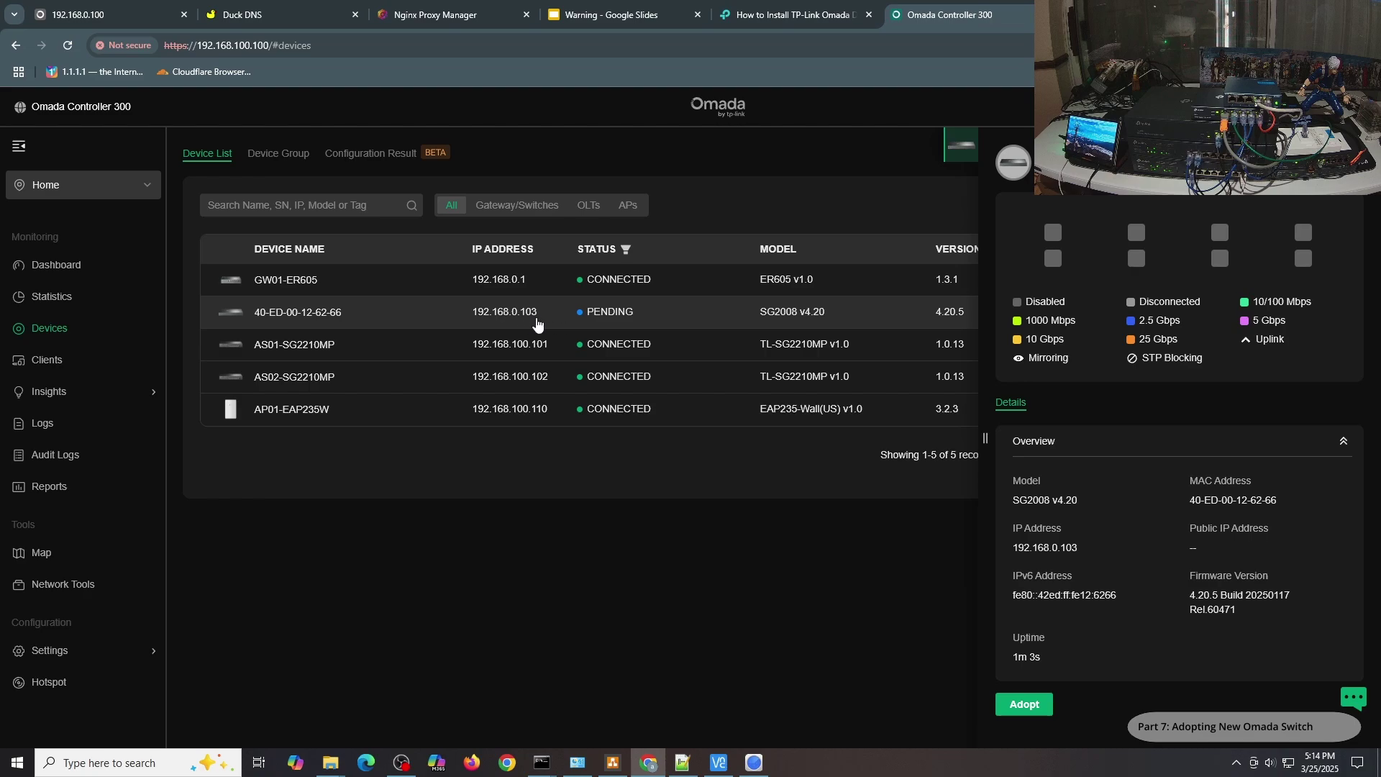
{"action": "left_click", "coordinate": [1033, 712]}
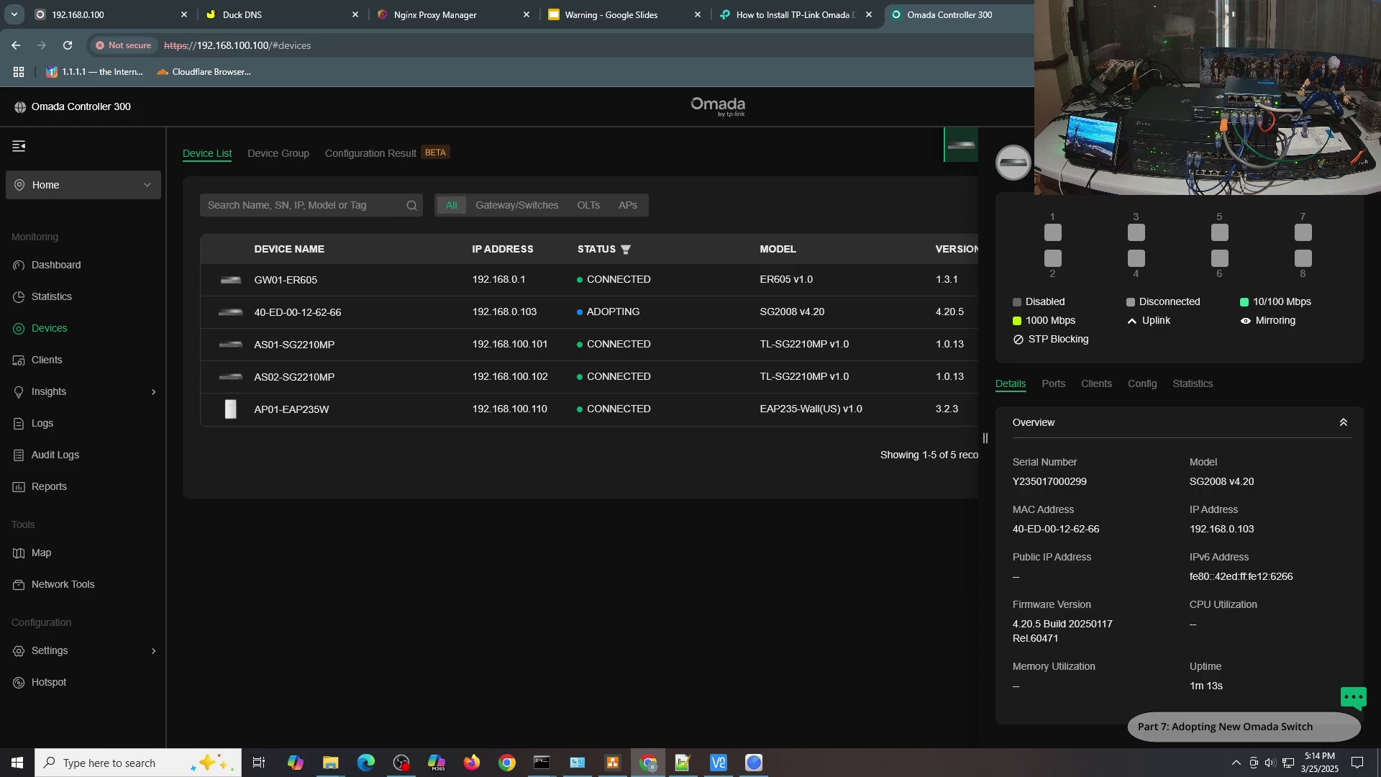
{"action": "left_click", "coordinate": [297, 455]}
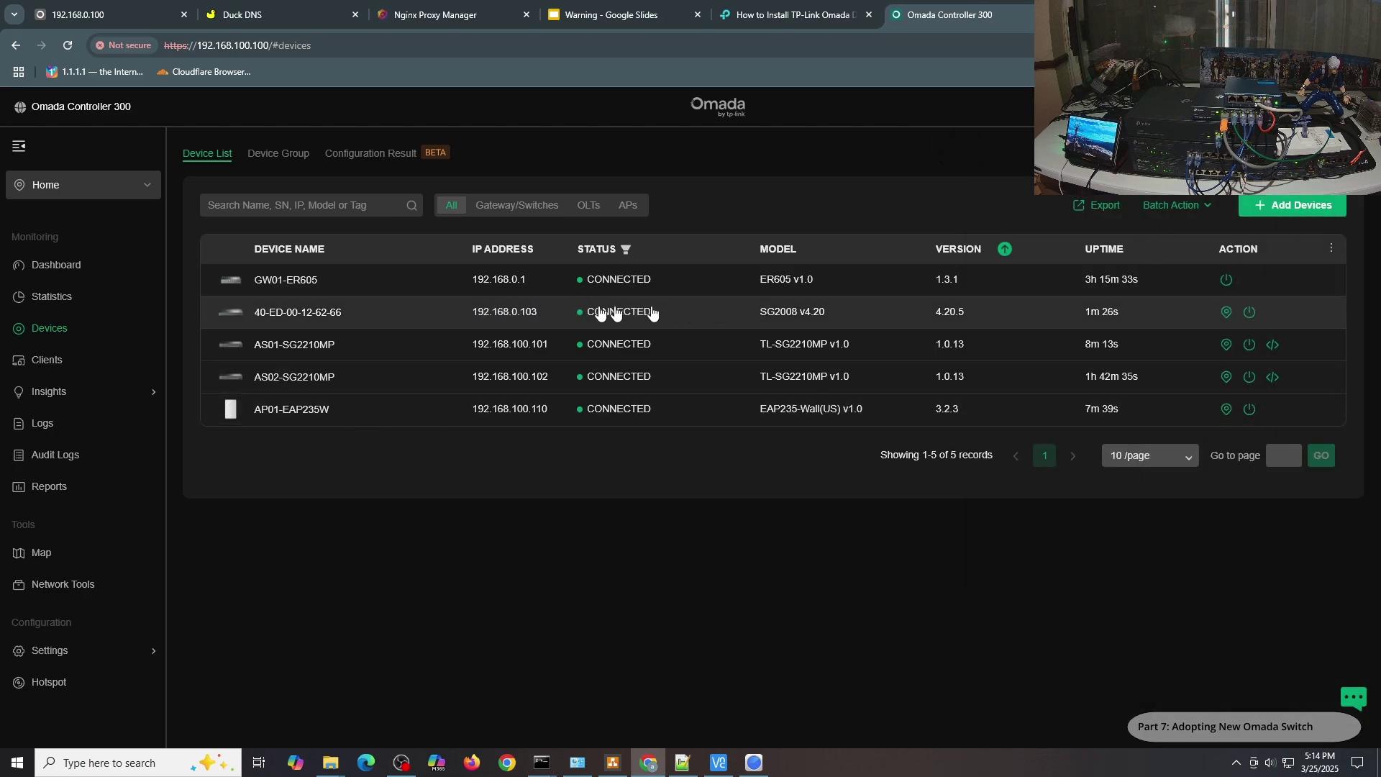
Rename the adopted switch to AS03-SG2008 in its General config and apply.
{"action": "left_click", "coordinate": [564, 315]}
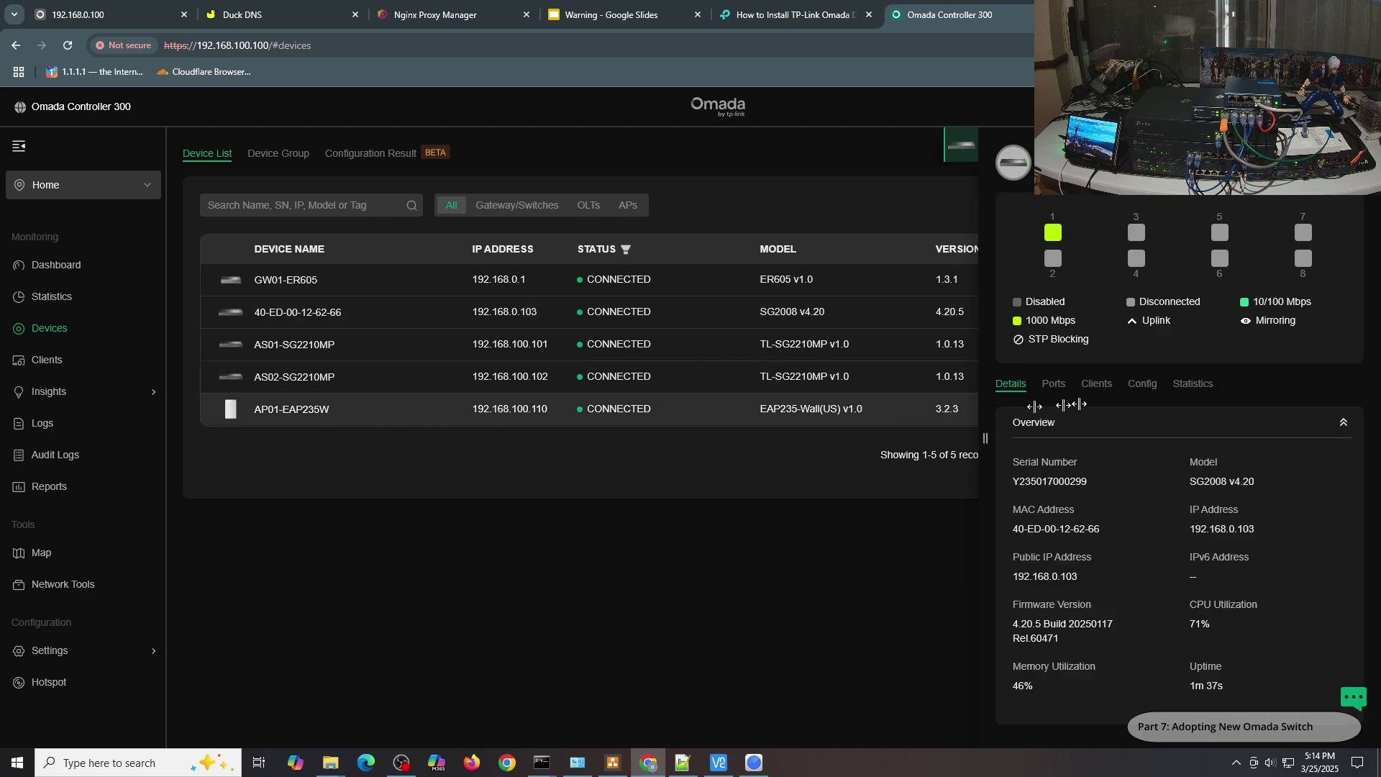
{"action": "left_click", "coordinate": [1143, 384]}
{"action": "type", "text": "AS03-SG2008"}
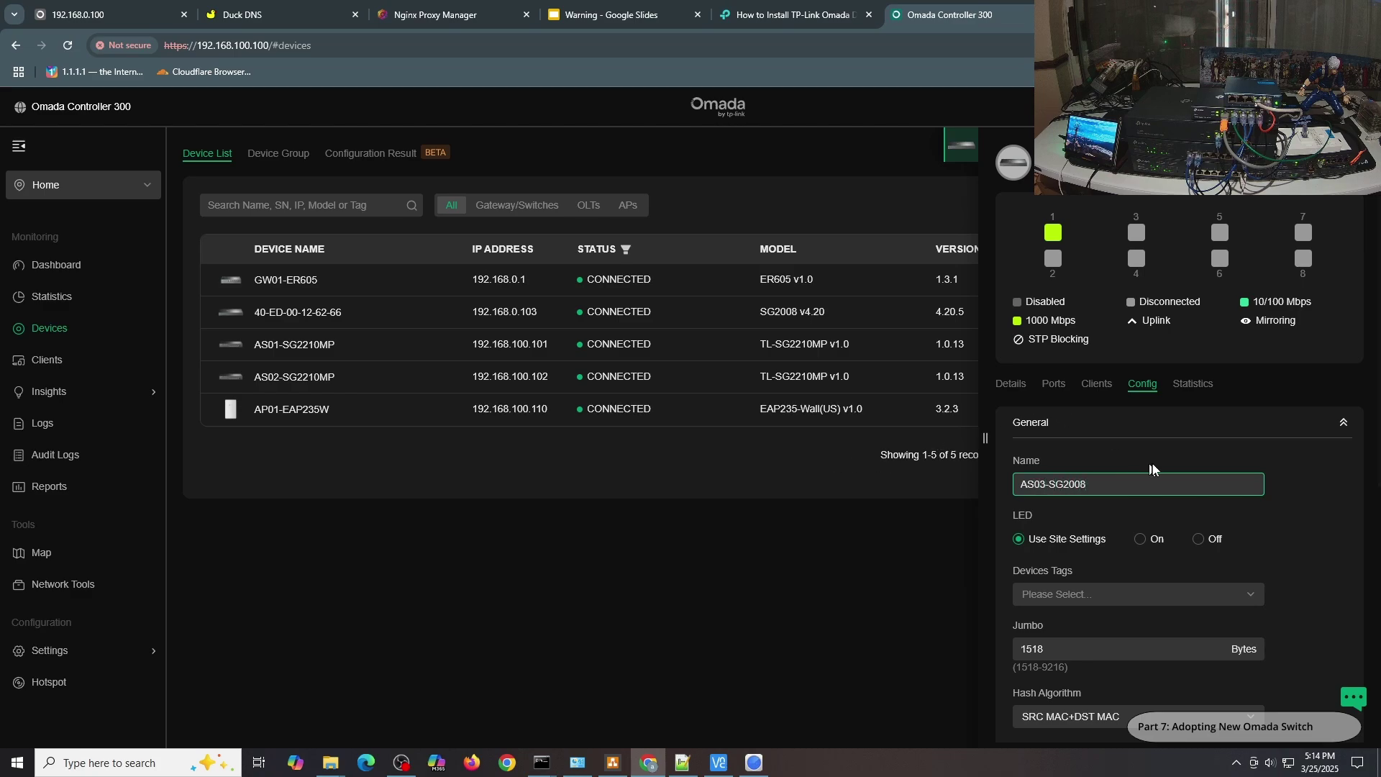
{"action": "scroll", "coordinate": [1151, 469], "scroll_direction": "down", "scroll_amount": 5}
{"action": "left_click", "coordinate": [1041, 570]}
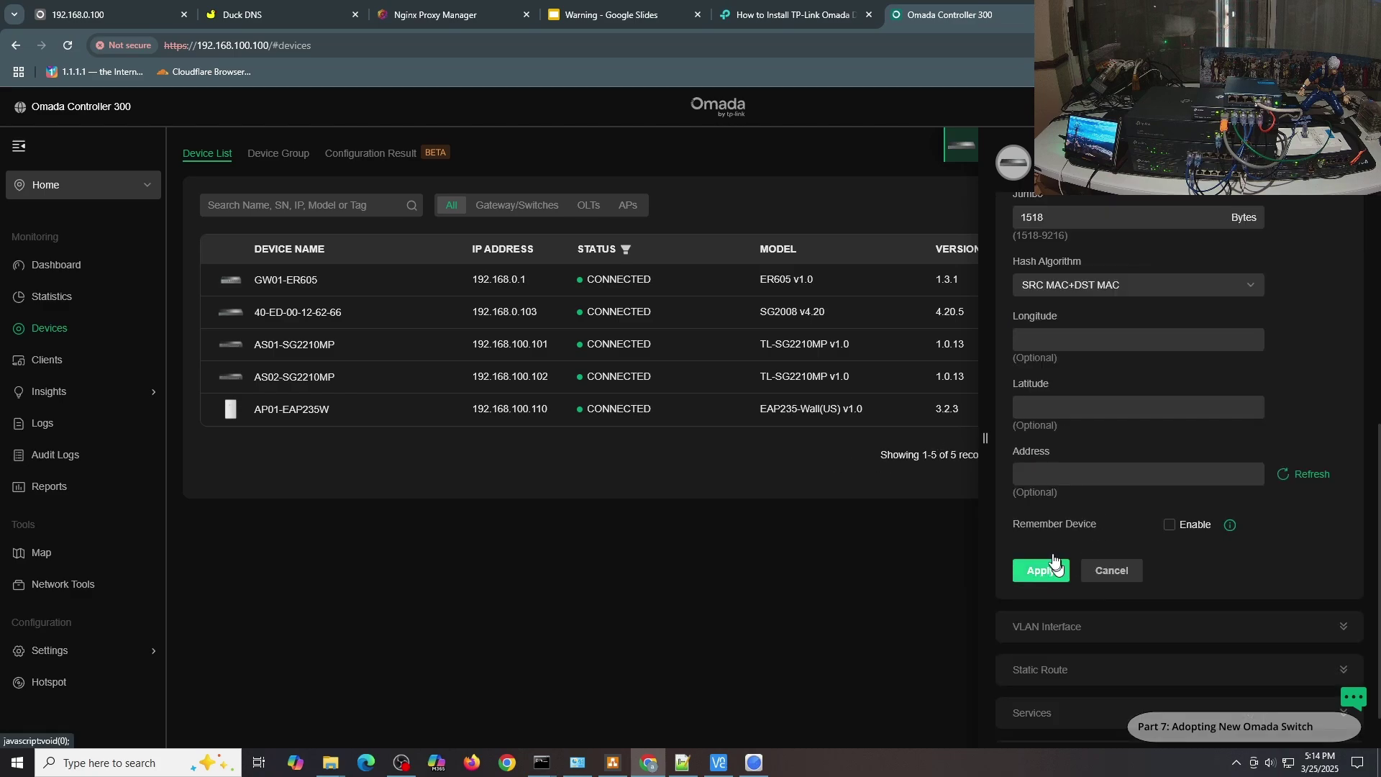
{"action": "left_click", "coordinate": [1353, 152]}
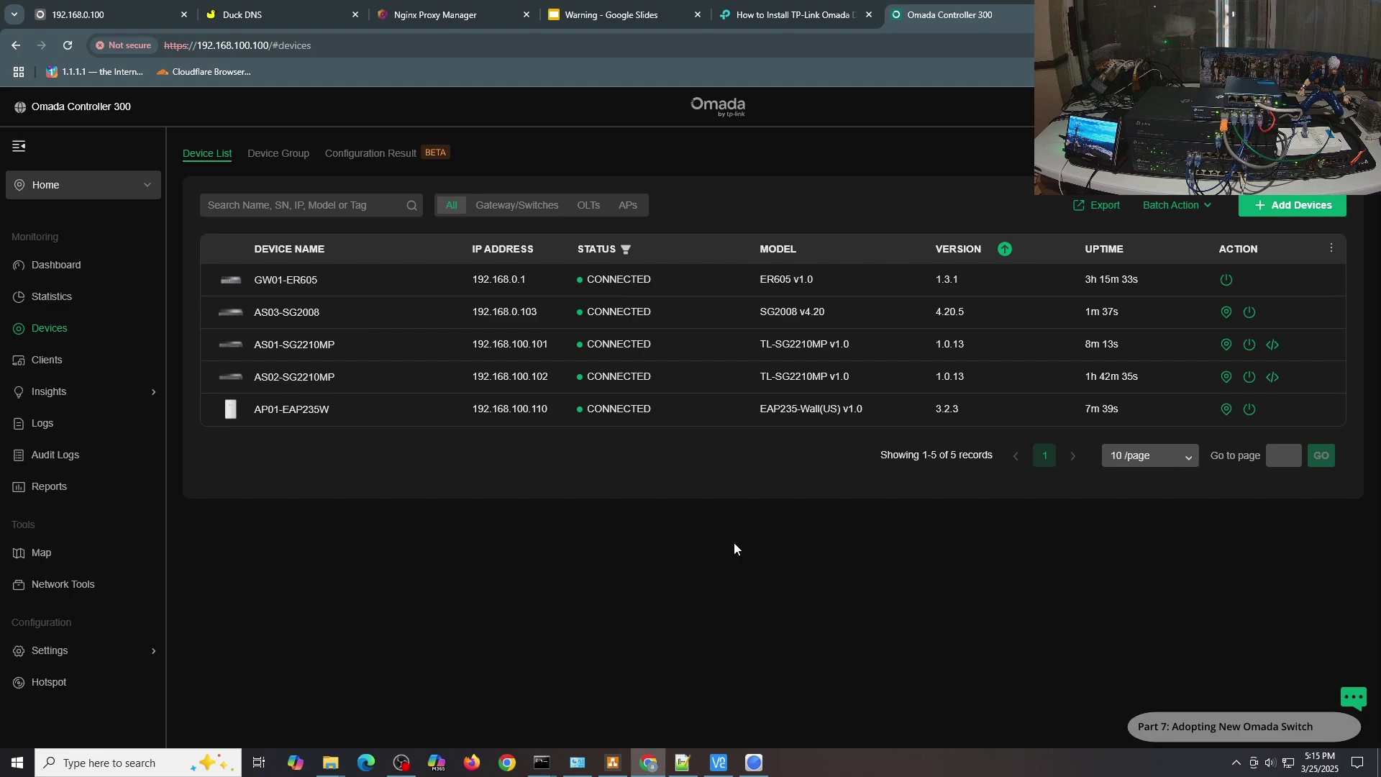
On AS03-SG2008, make the 100-Management VLAN interface the management VLAN.
{"action": "left_click", "coordinate": [518, 311]}
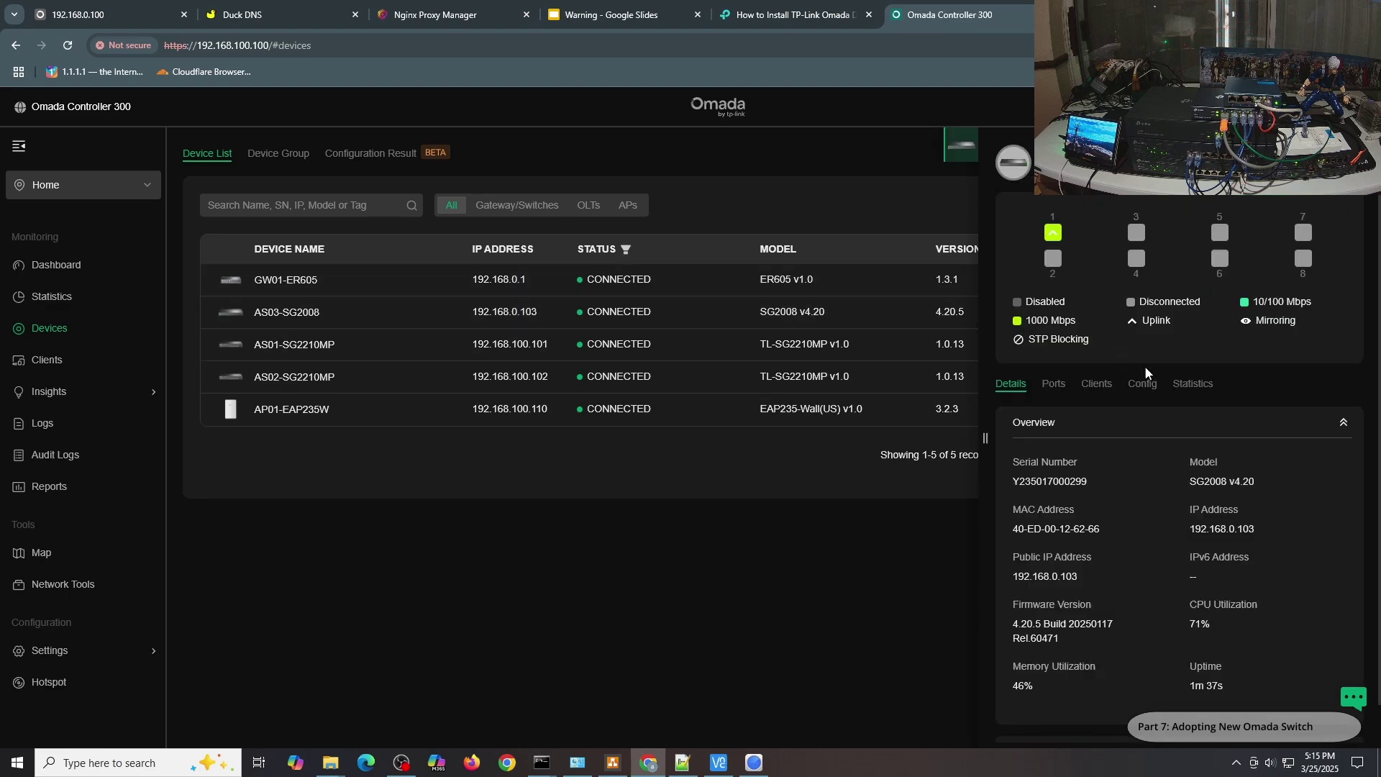
{"action": "left_click", "coordinate": [1144, 383]}
{"action": "scroll", "coordinate": [1330, 354], "scroll_direction": "down", "scroll_amount": 3}
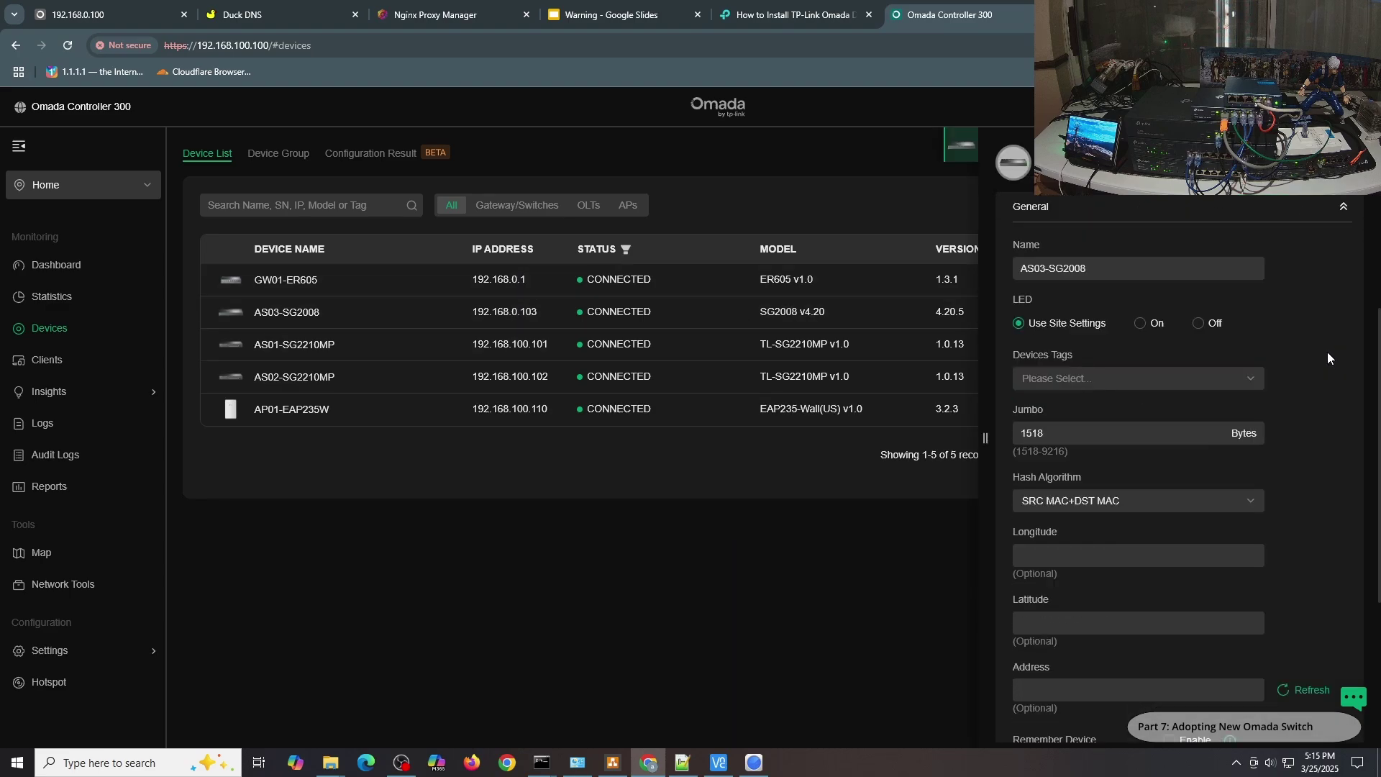
{"action": "left_click", "coordinate": [1343, 208]}
{"action": "left_click", "coordinate": [1233, 247]}
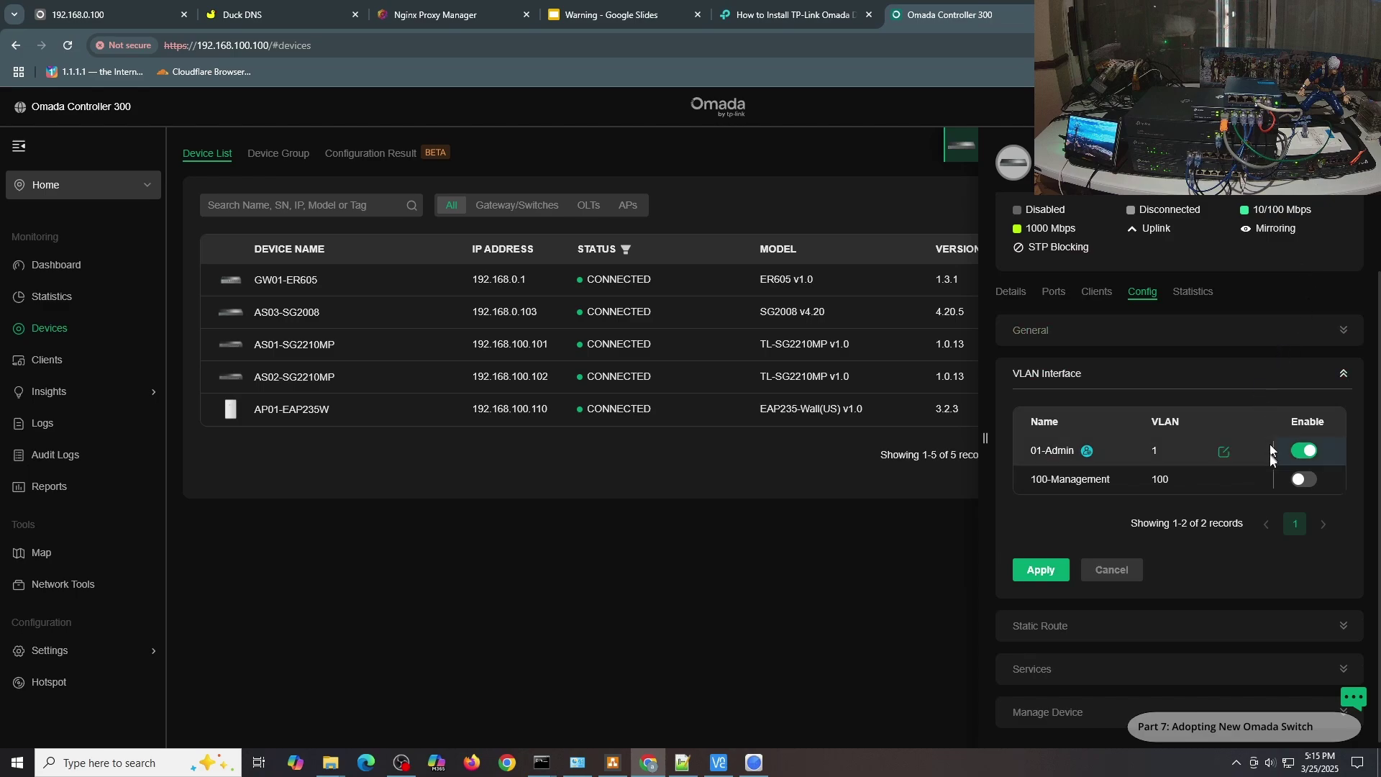
{"action": "left_click", "coordinate": [1225, 479]}
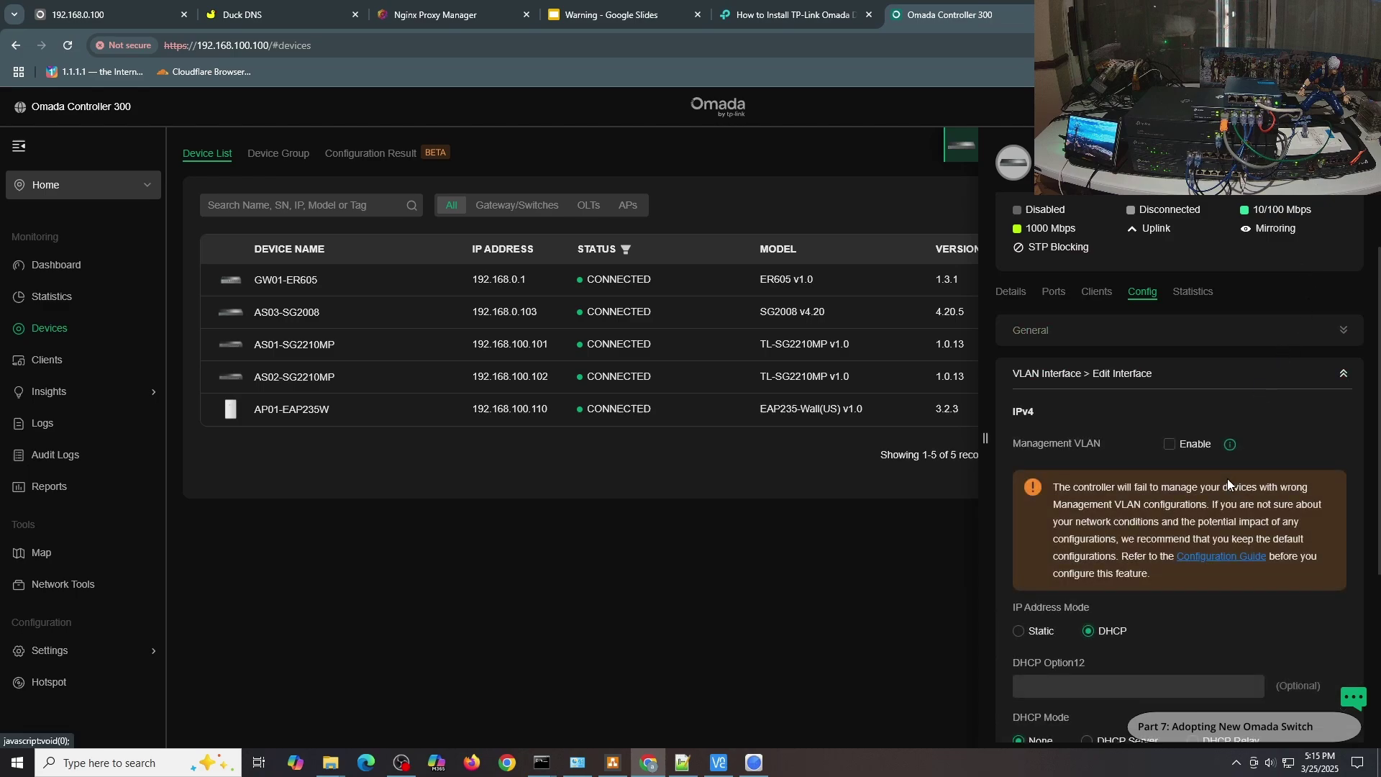
{"action": "left_click", "coordinate": [1187, 448]}
{"action": "scroll", "coordinate": [1186, 453], "scroll_direction": "down", "scroll_amount": 3}
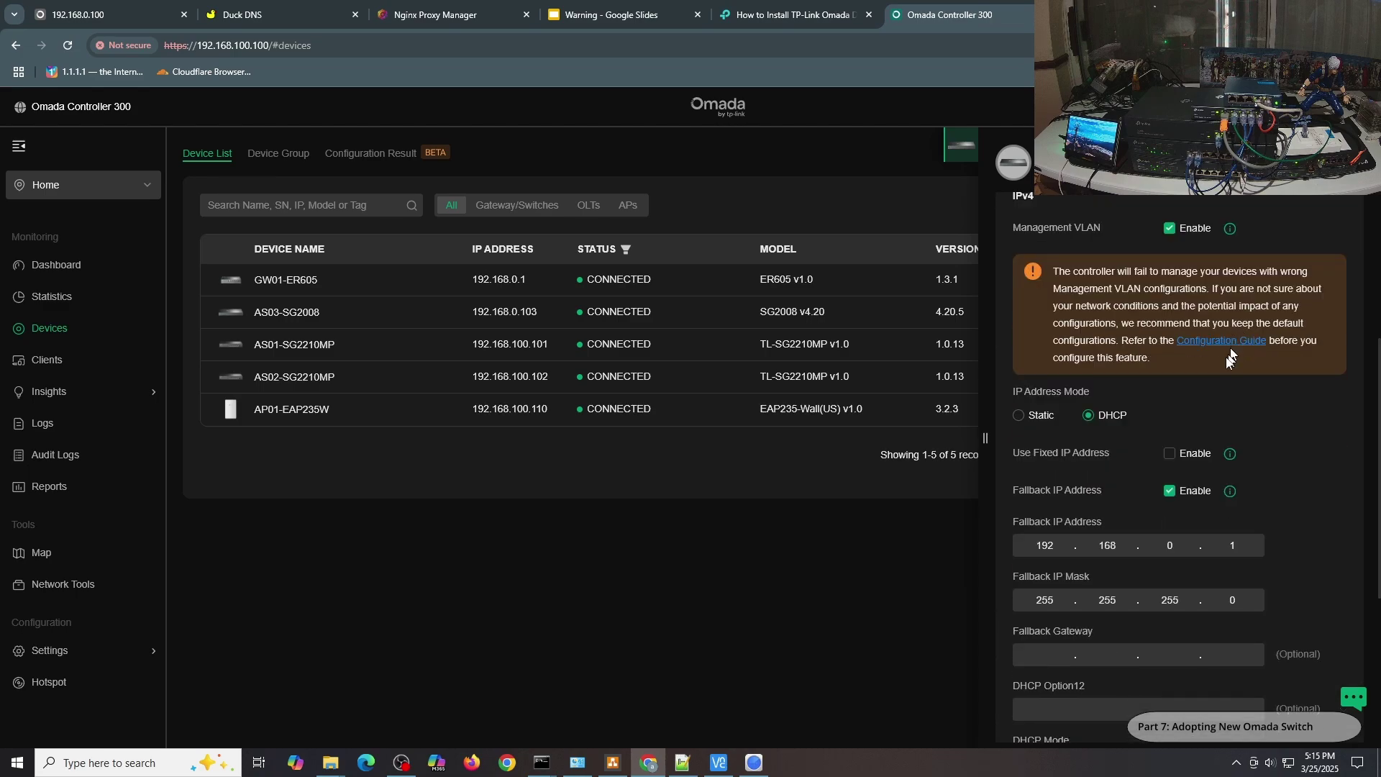
Give the switch fixed IP 192.168.100.103 on the 100-Management network.
{"action": "left_click", "coordinate": [1183, 455]}
{"action": "left_click", "coordinate": [1174, 511]}
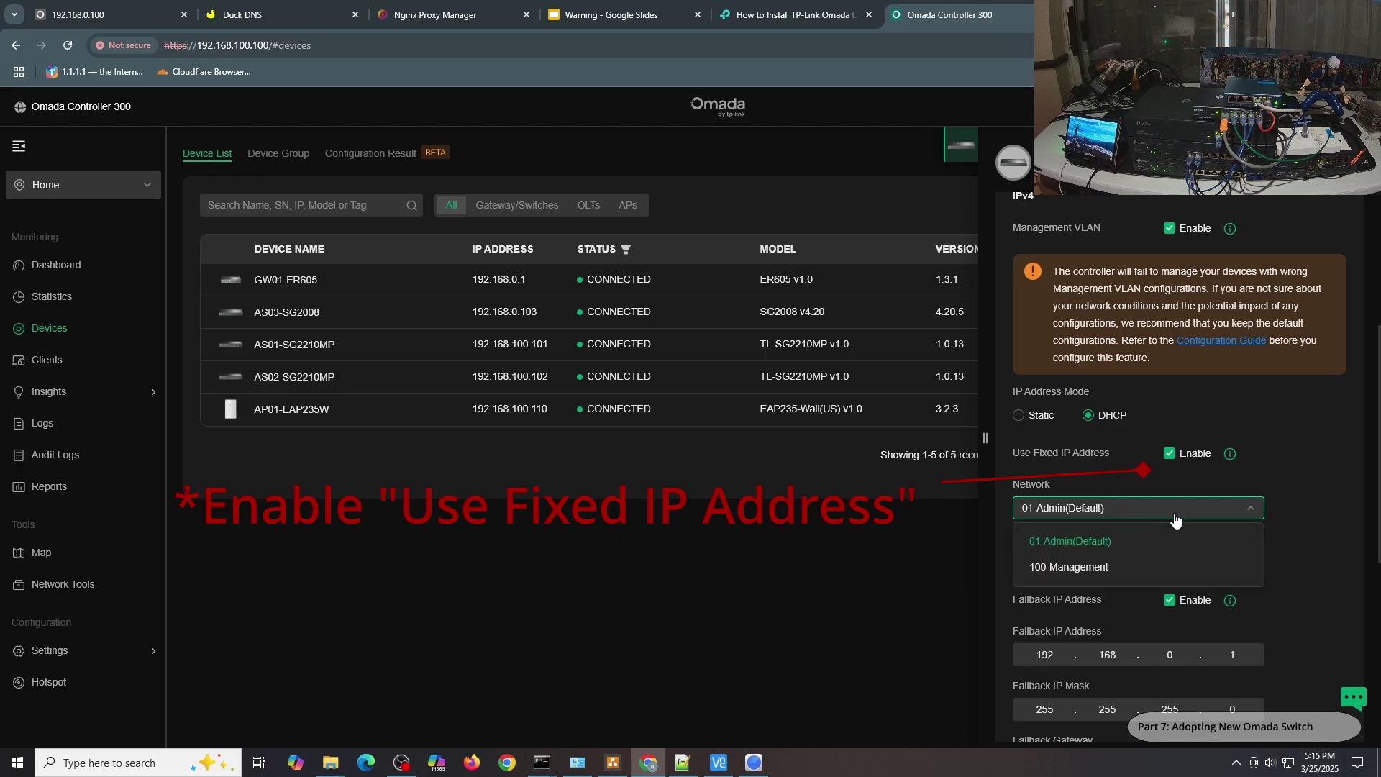
{"action": "left_click", "coordinate": [1114, 568]}
{"action": "left_click", "coordinate": [1157, 562]}
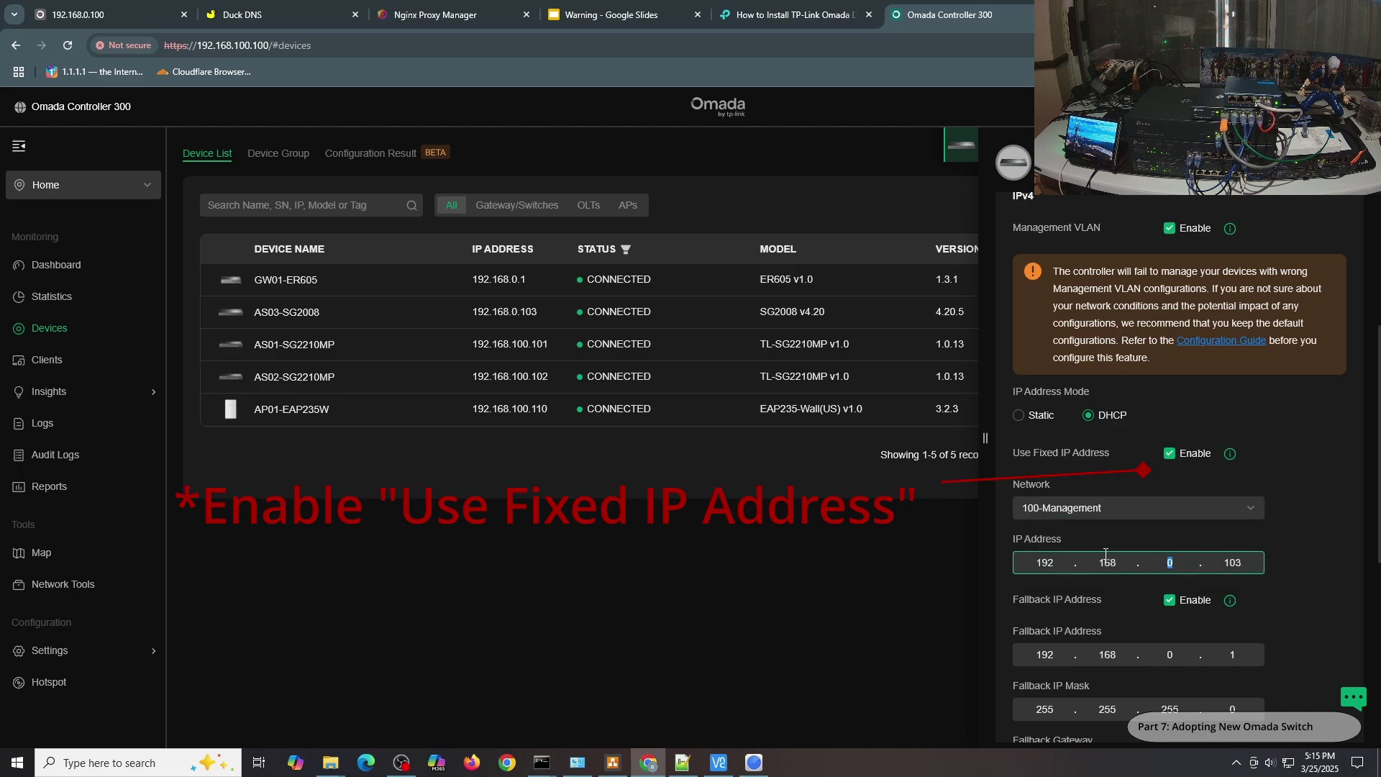
{"action": "scroll", "coordinate": [1250, 470], "scroll_direction": "down", "scroll_amount": 2}
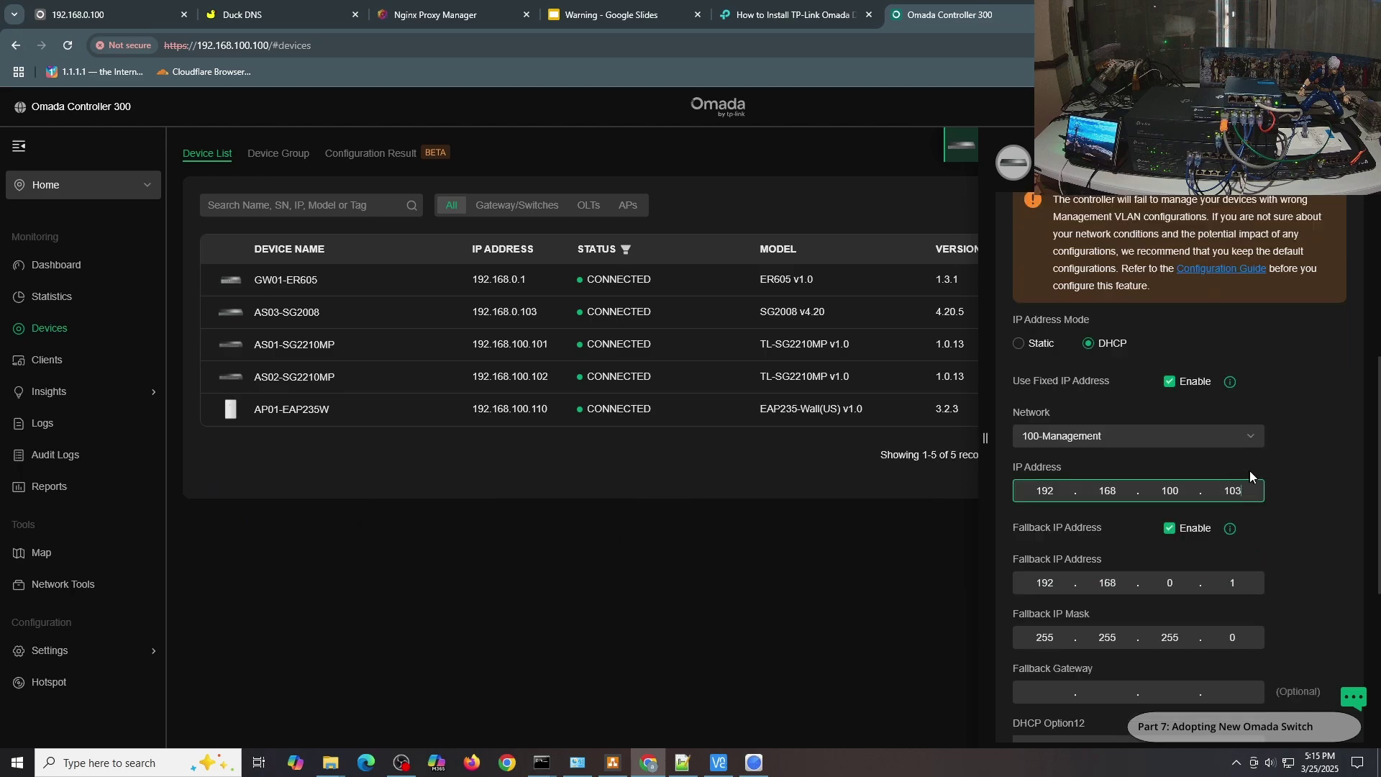
Set fallback IP 192.168.100.103 with gateway 192.168.100.1, then apply and confirm the warning.
{"action": "left_click", "coordinate": [1257, 514]}
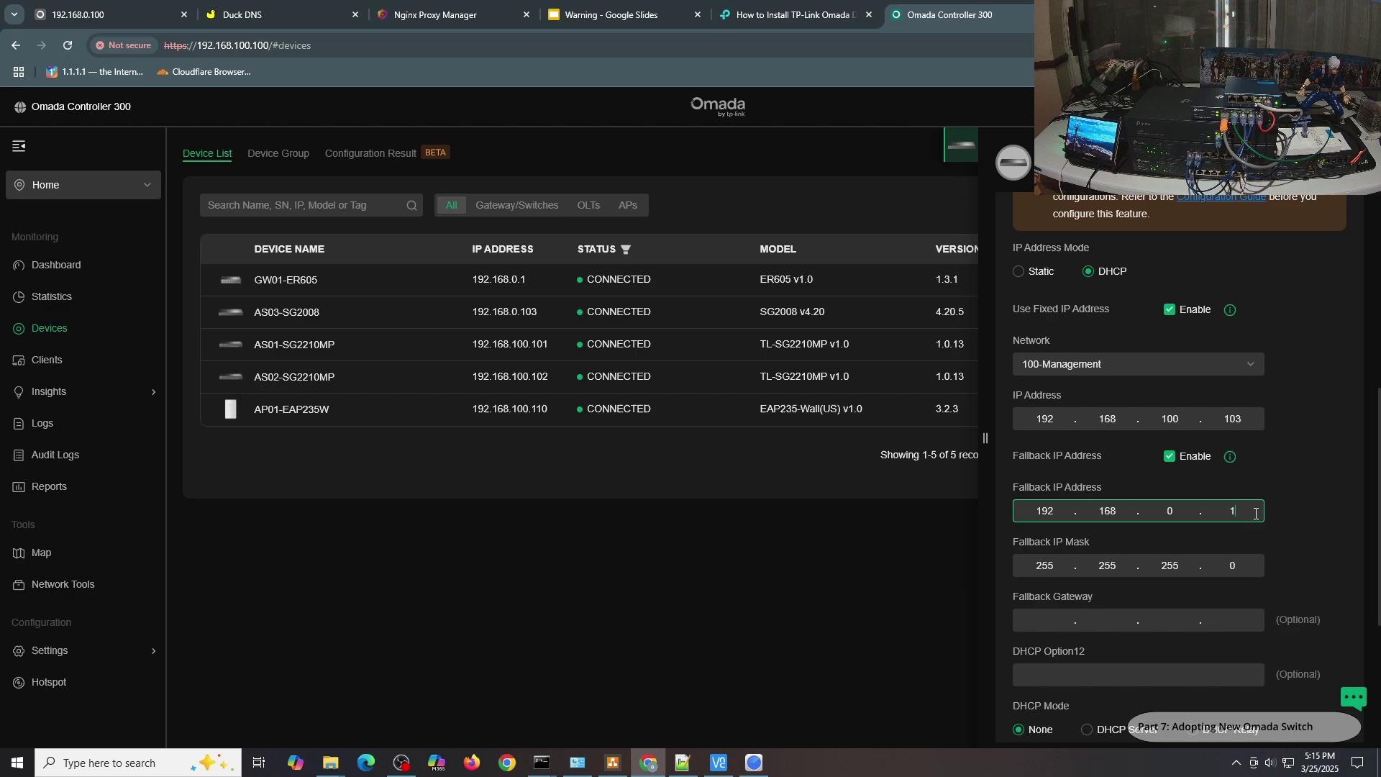
{"action": "left_click", "coordinate": [1171, 511]}
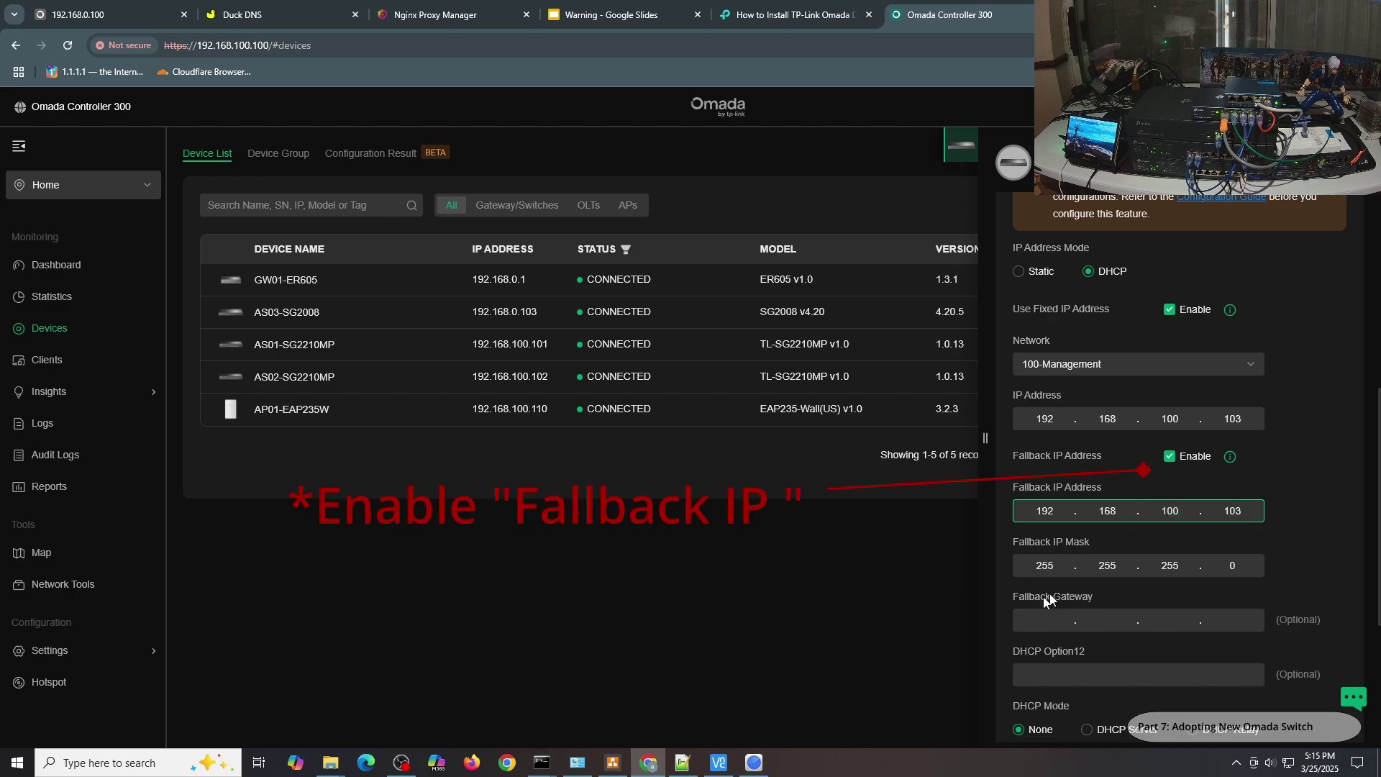
{"action": "left_click", "coordinate": [1040, 617]}
{"action": "type", "text": "192.1"}
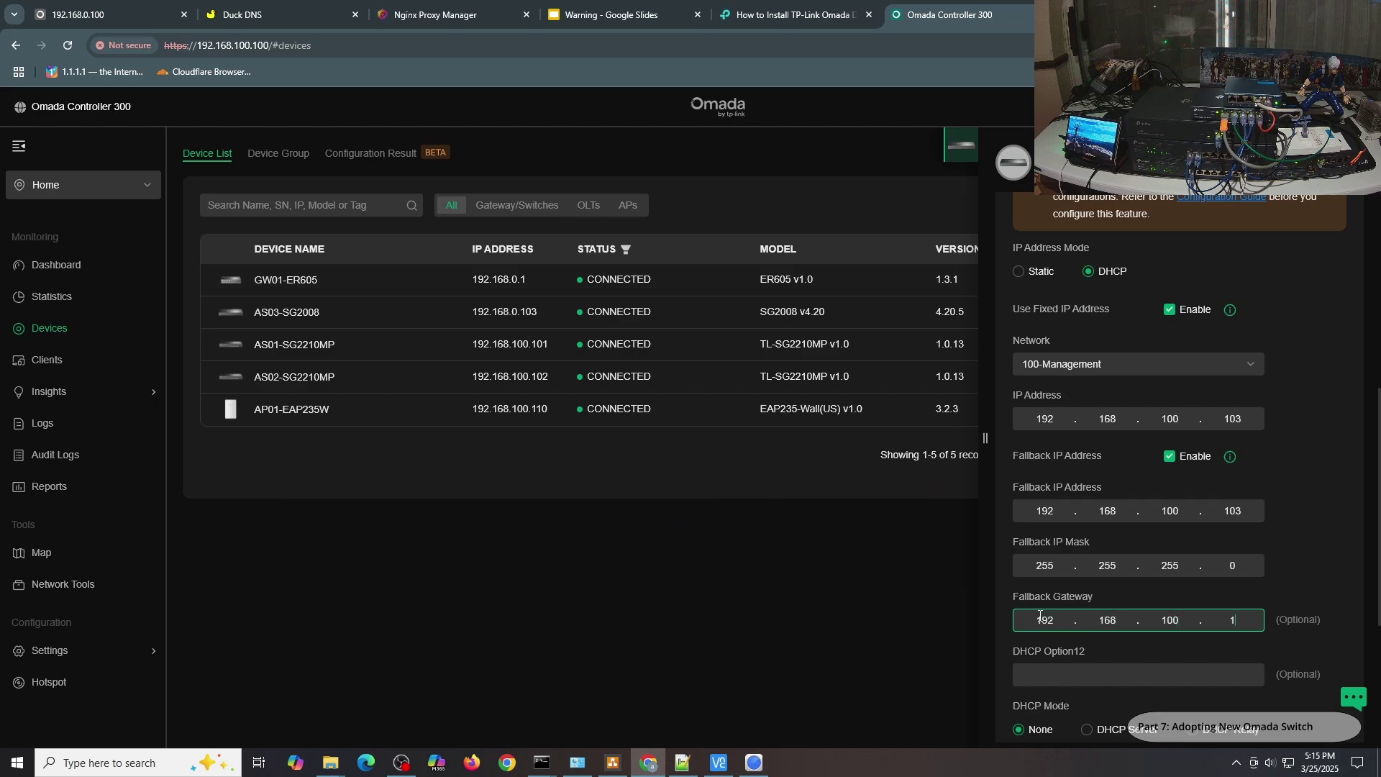
{"action": "scroll", "coordinate": [1296, 452], "scroll_direction": "down", "scroll_amount": 3}
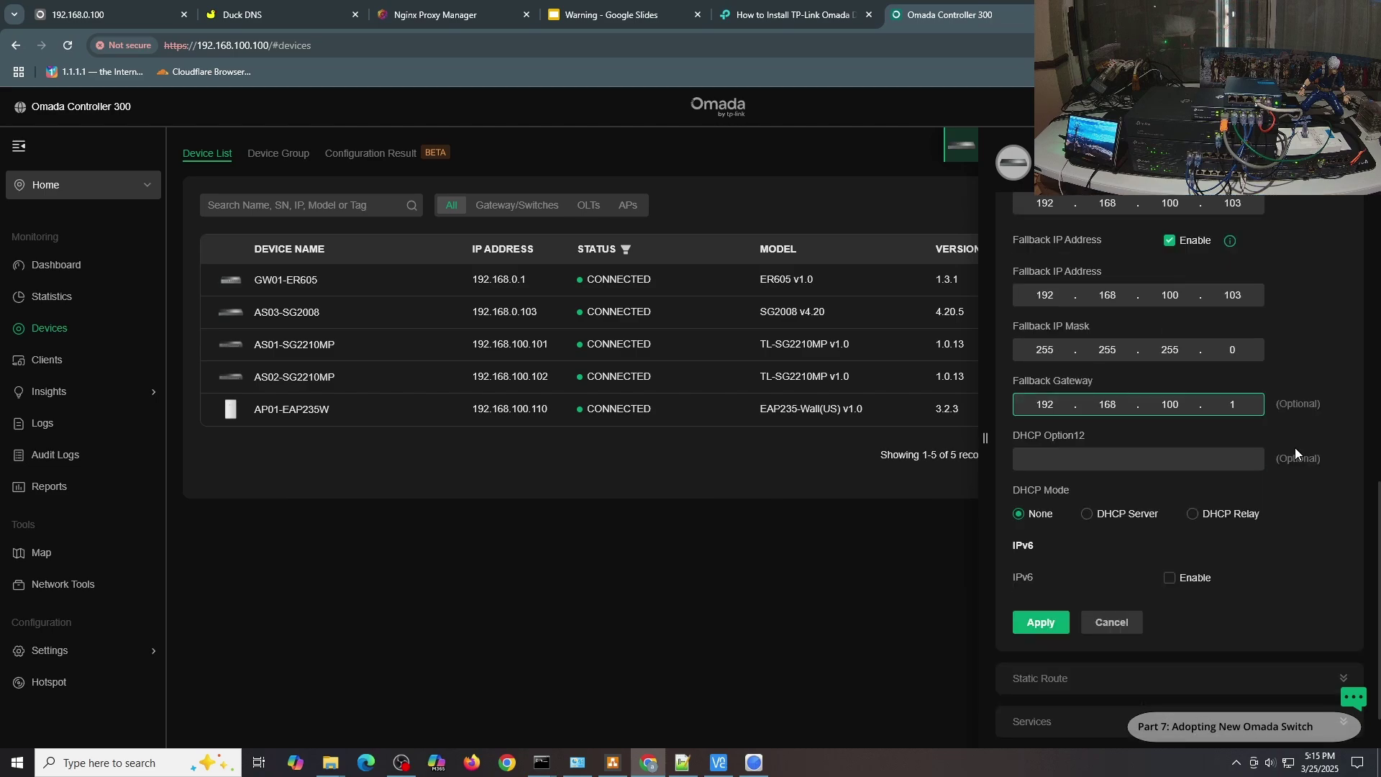
{"action": "left_click", "coordinate": [1040, 622]}
{"action": "left_click", "coordinate": [575, 400]}
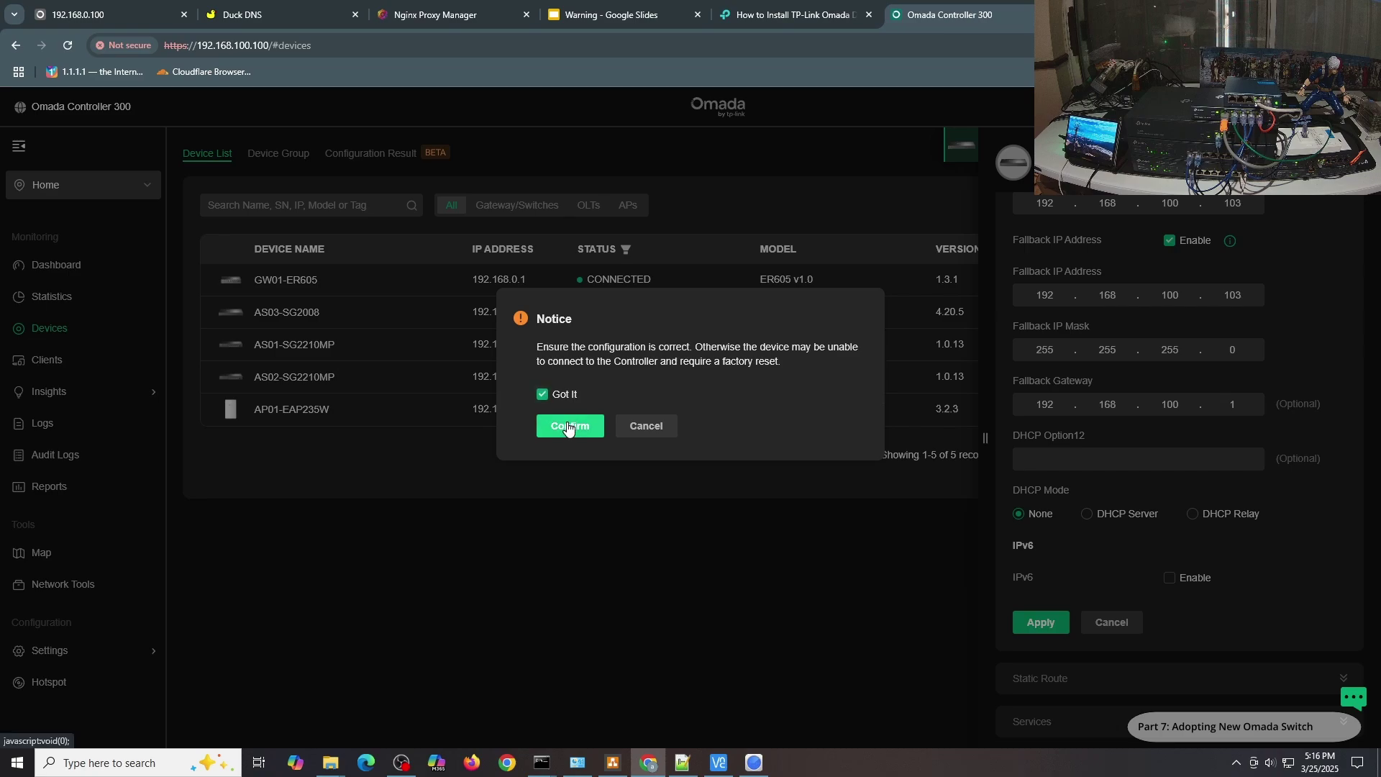
{"action": "left_click", "coordinate": [568, 428]}
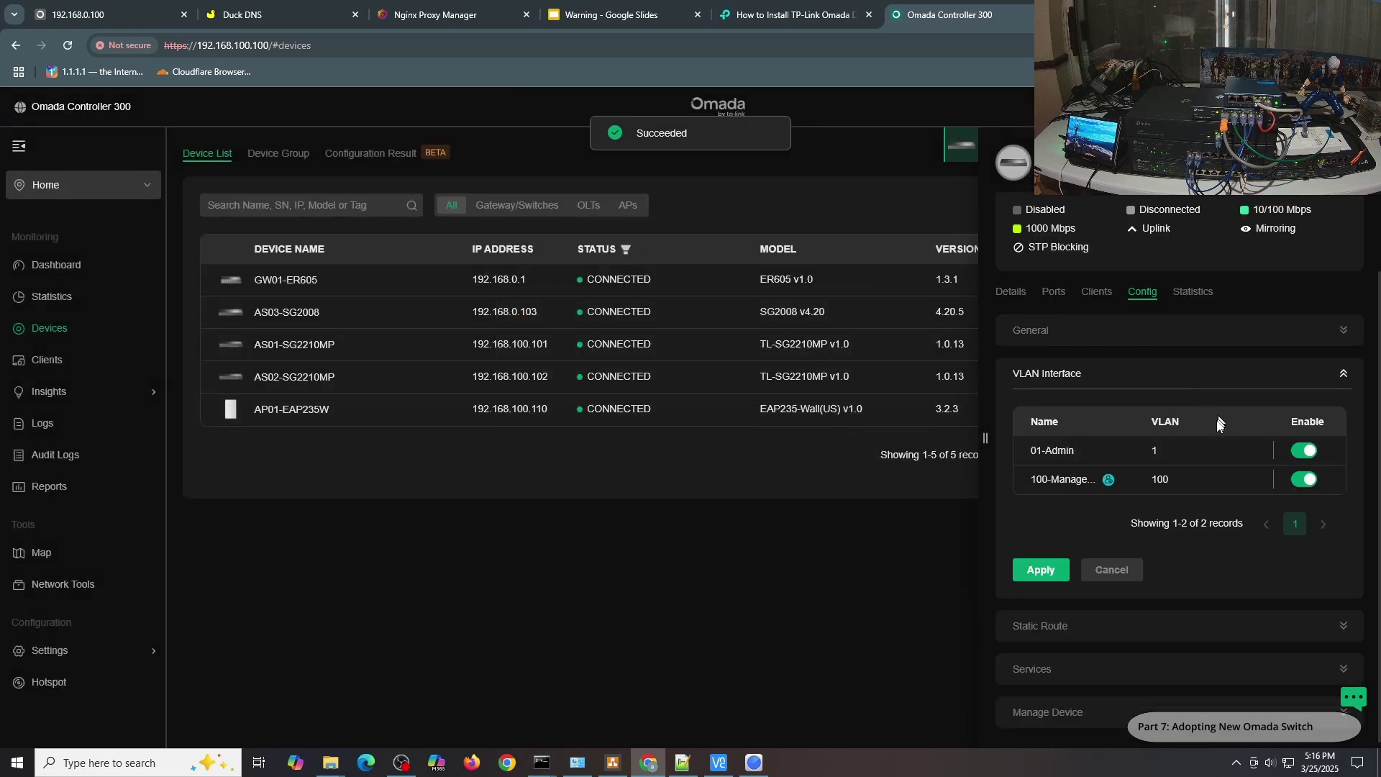
{"action": "left_click", "coordinate": [985, 438]}
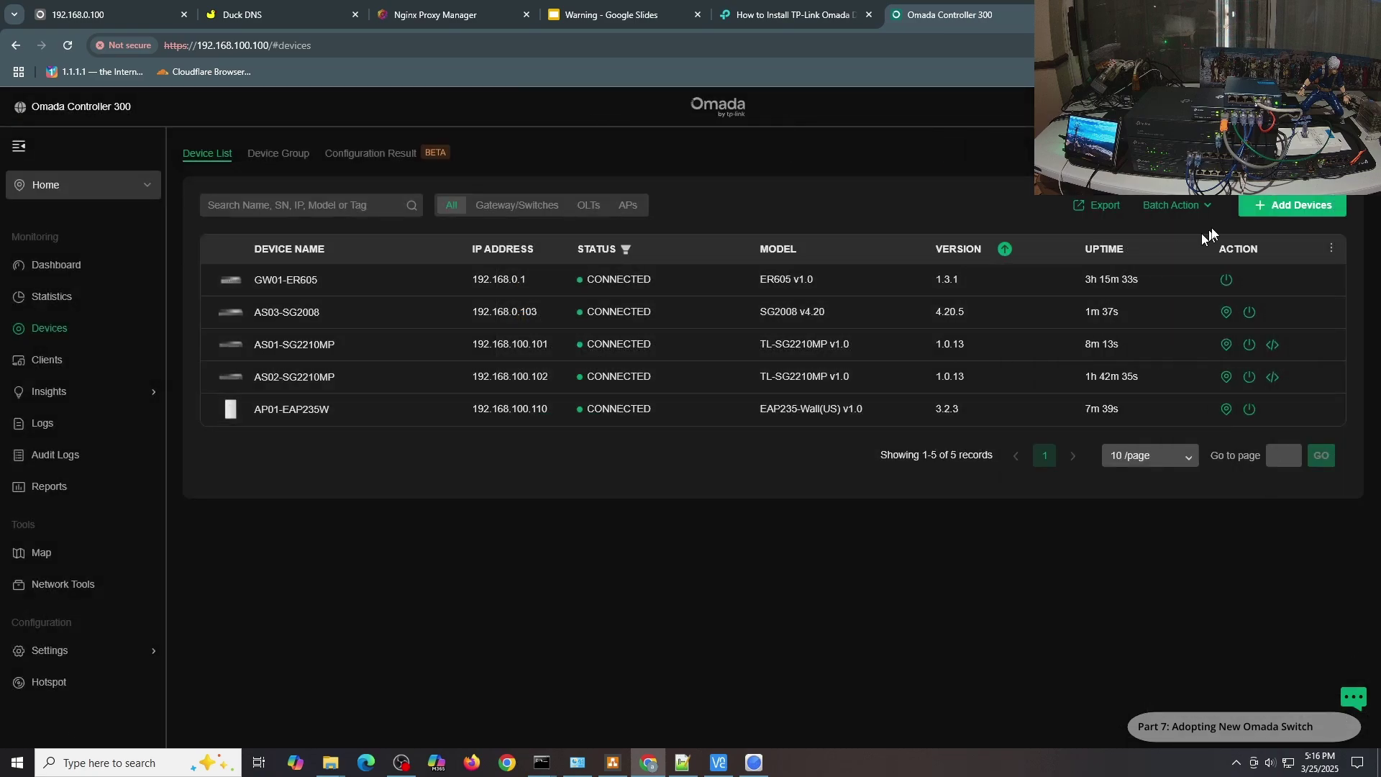